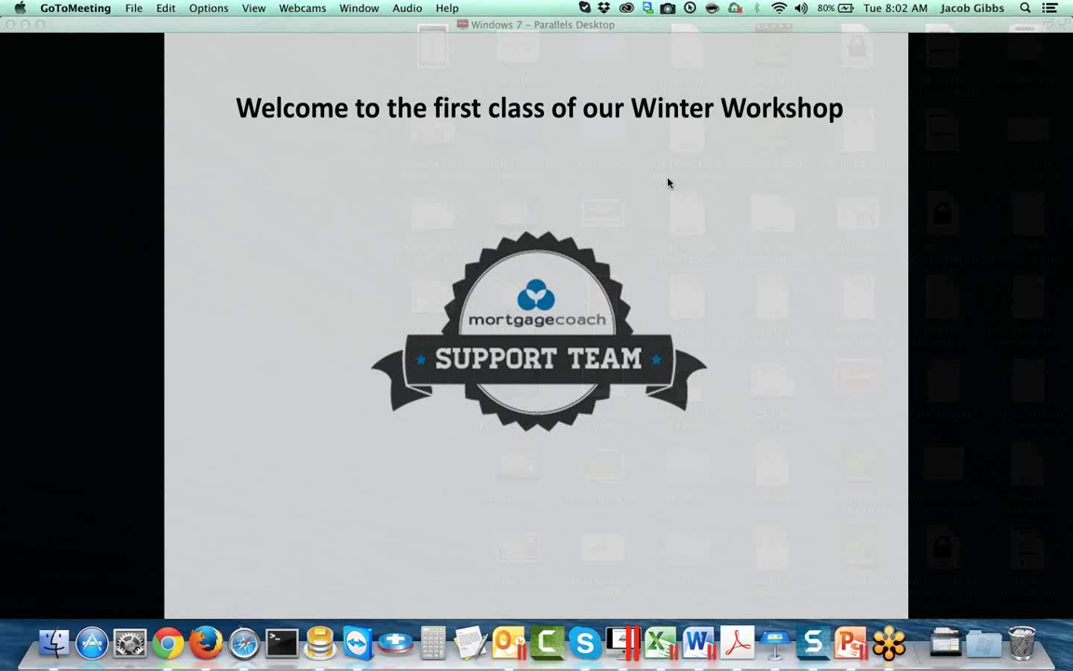
# Step: Focus the Parallels slideshow and advance from the welcome slide to the Our Mission slide
pyautogui.click(667, 182)
pyautogui.click(667, 182)
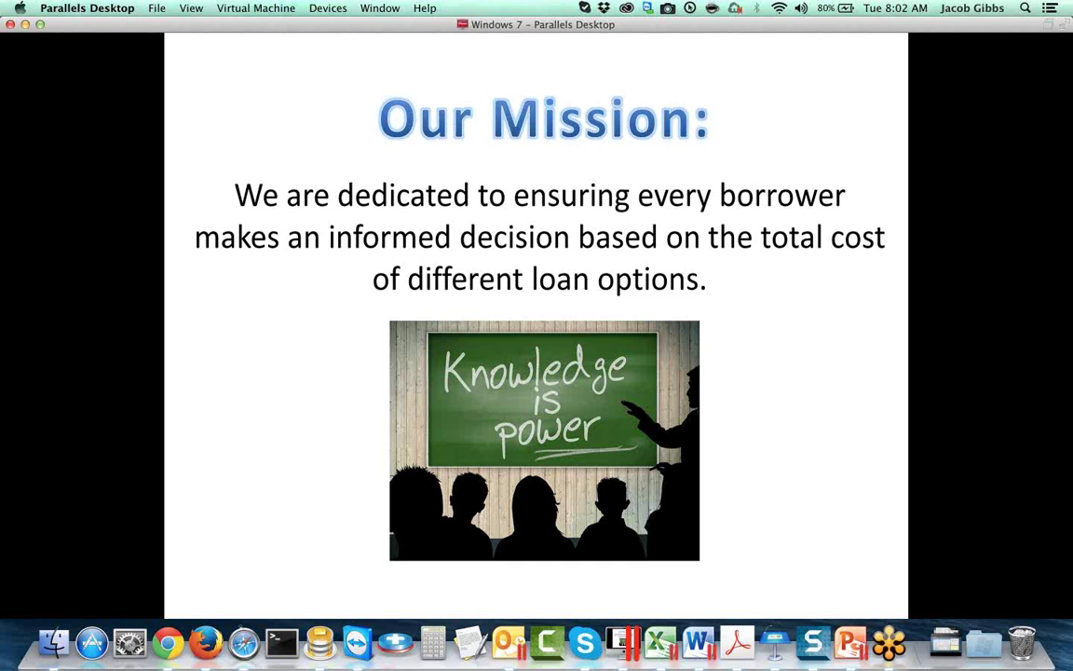
# Step: Present the viewer apps, video presentation and borrower education points, then advance to Total Cost Analysis
pyautogui.press('Right')
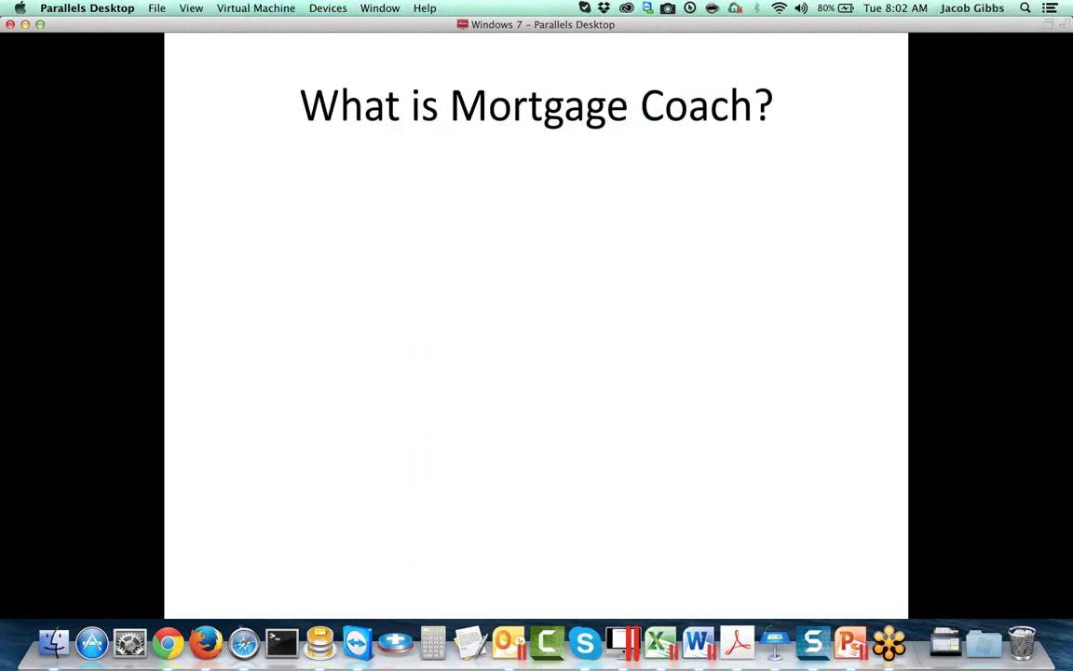
pyautogui.press('Right')
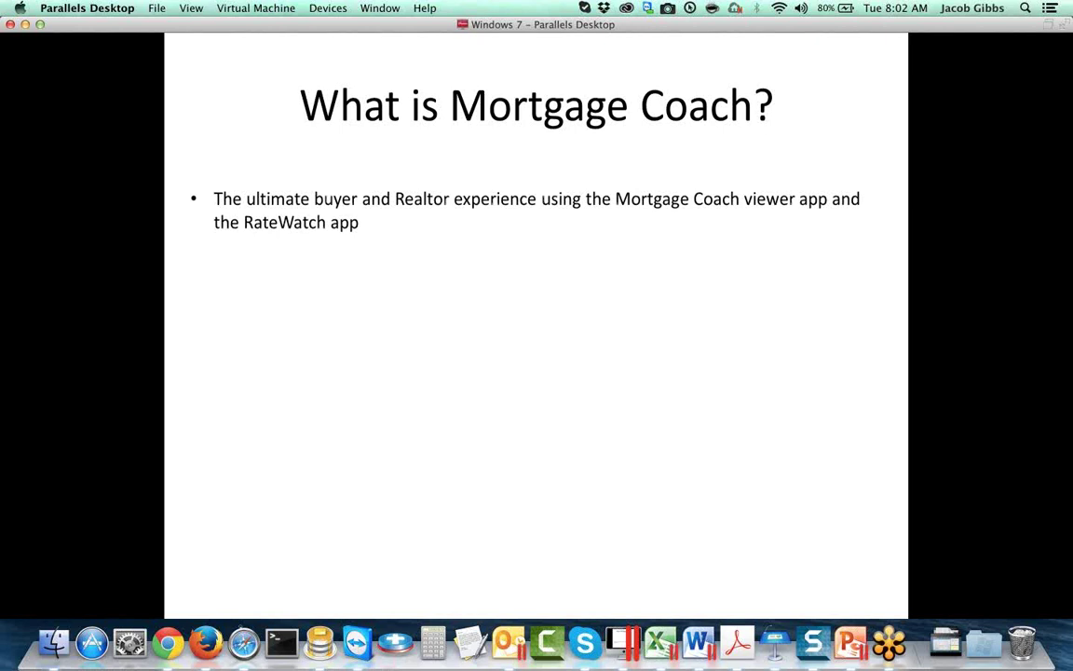
pyautogui.press('Right')
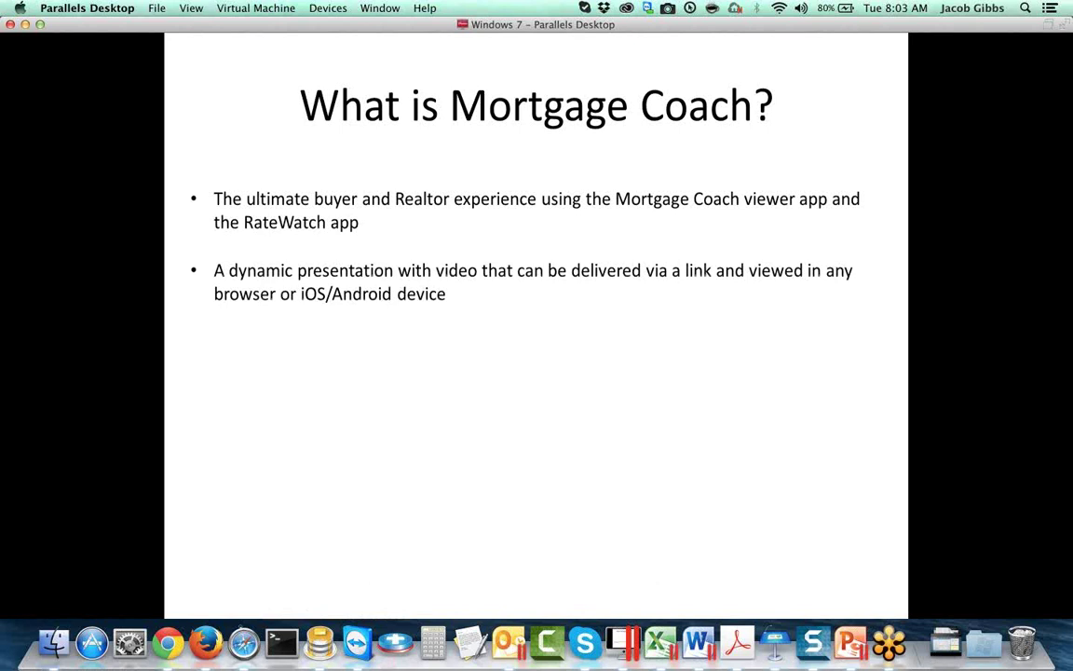
pyautogui.press('Right')
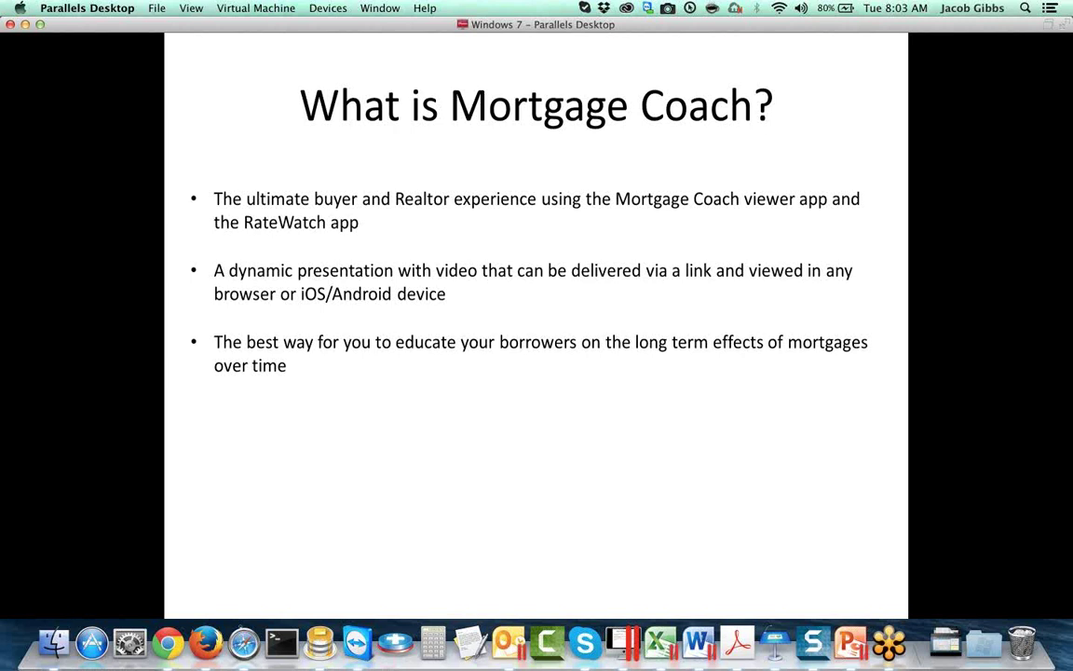
pyautogui.press('Right')
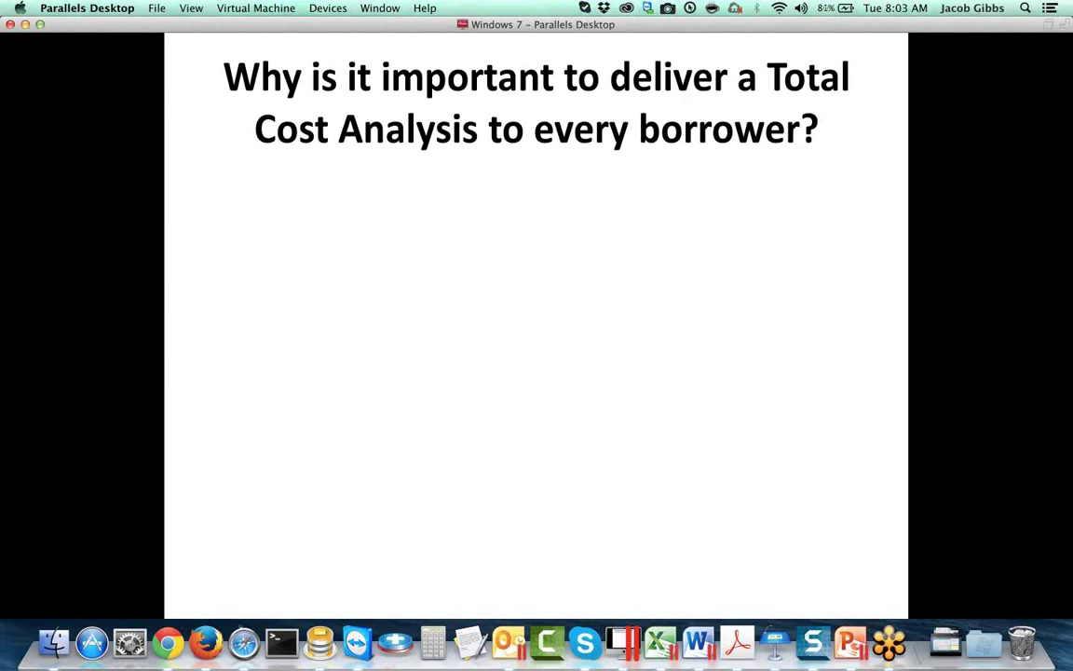
# Step: Reveal the point that trusted advice is the ultimate competitive advantage
pyautogui.press('Right')
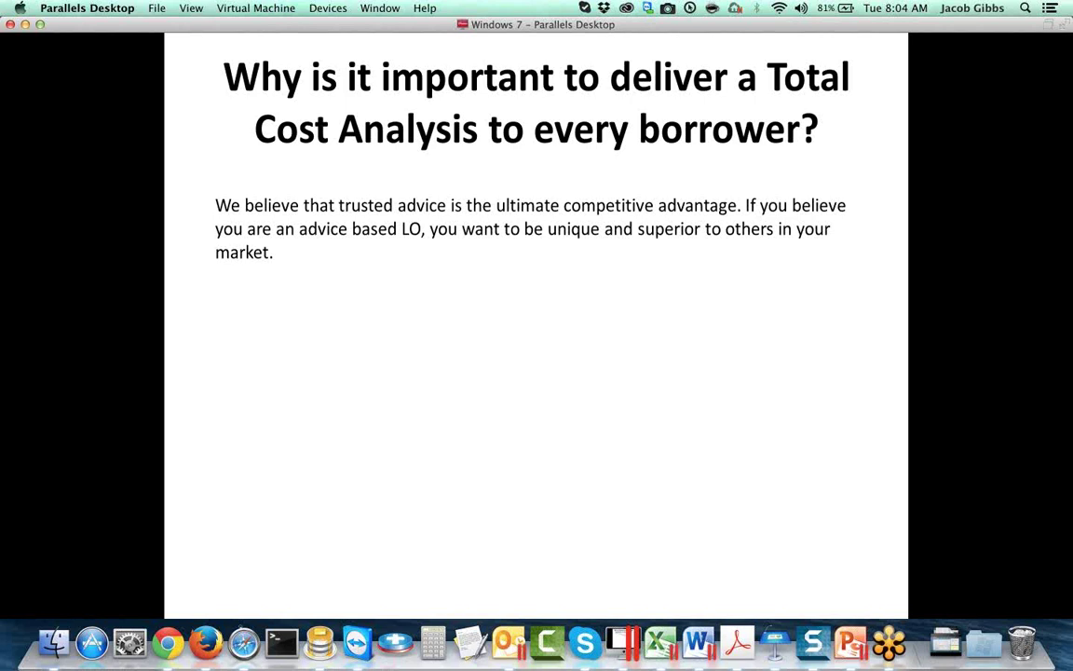
# Step: Build in the advice, current technology and mobile presence points on the slide
pyautogui.press('Right')
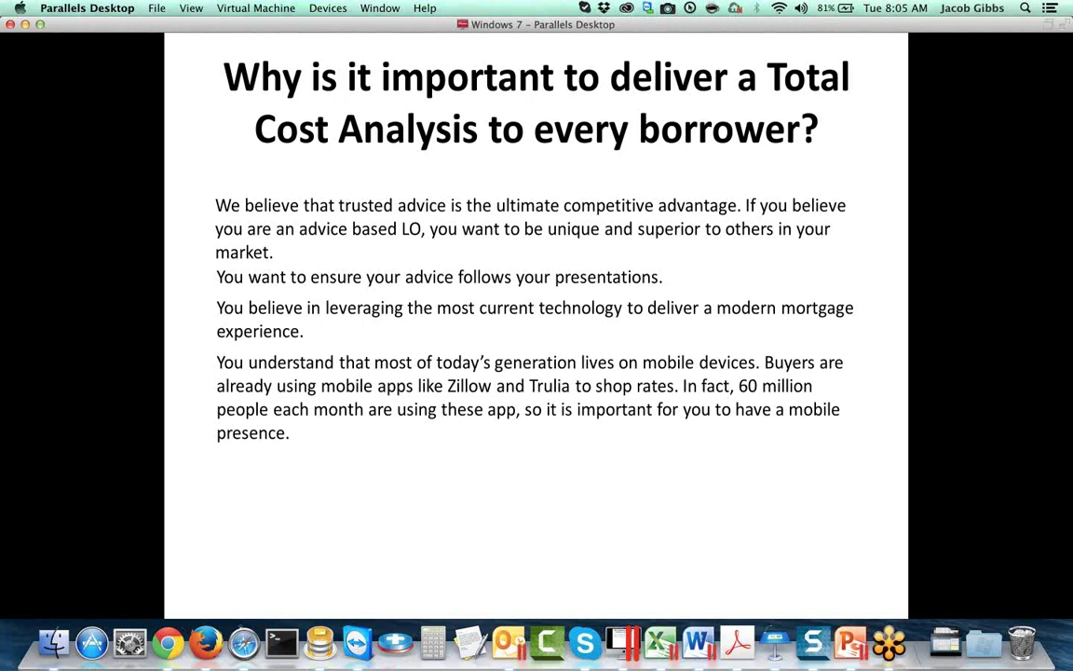
# Step: Reveal the 'positioned as an expert' line and advance to the goals for today slide
pyautogui.press('space')
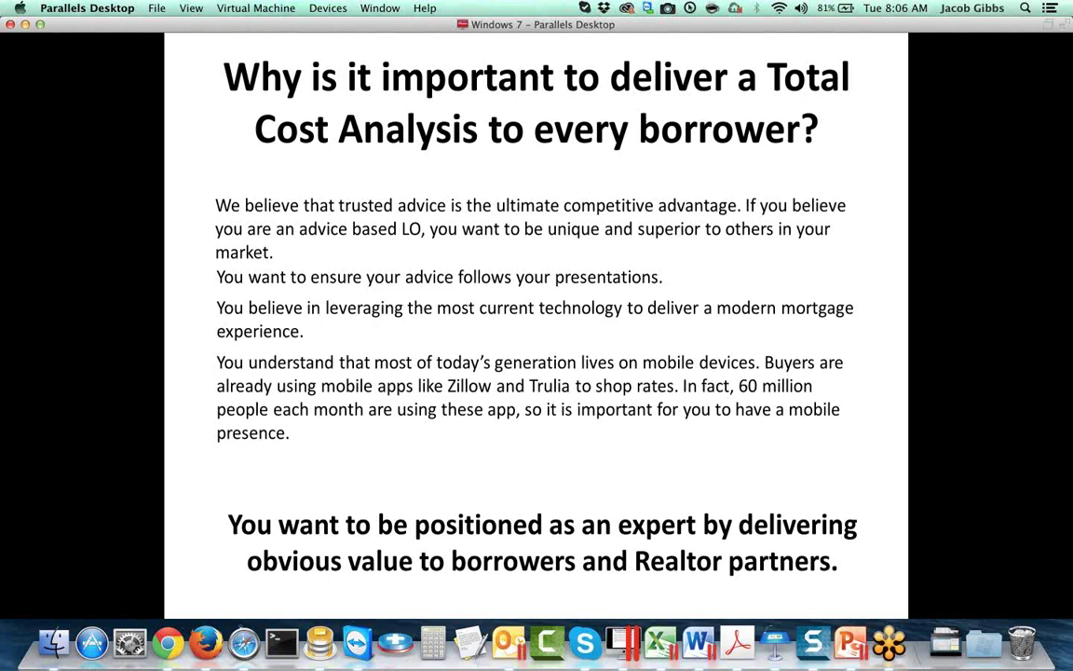
pyautogui.click(12, 172)
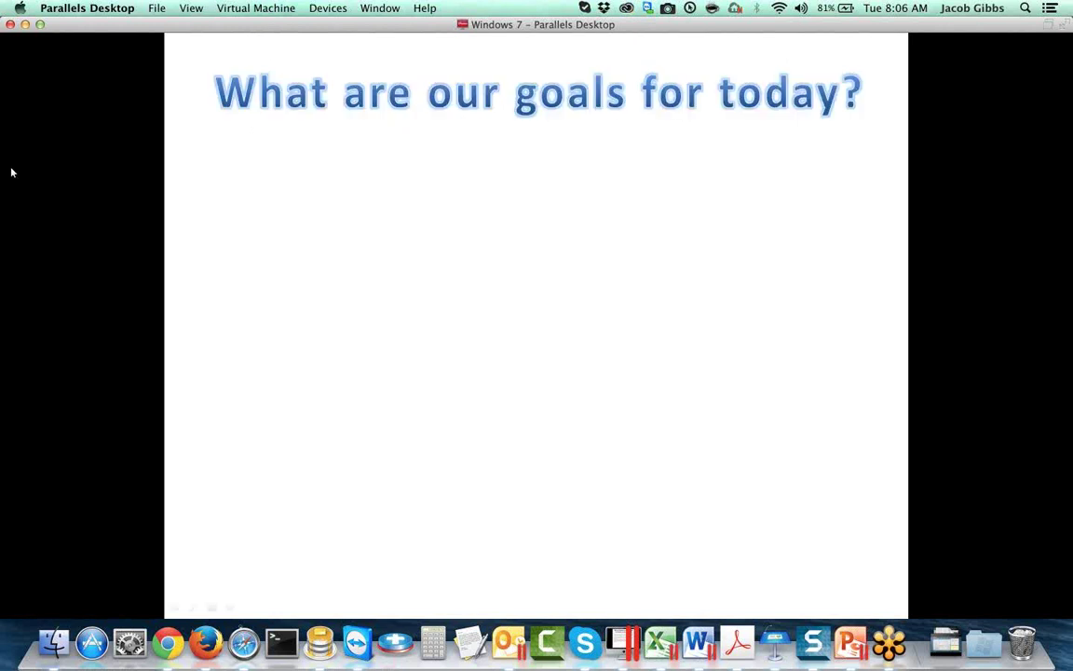
# Step: Present the purchase options, consultative educator and loan options goals, end the show, minimize Parallels
pyautogui.click(16, 171)
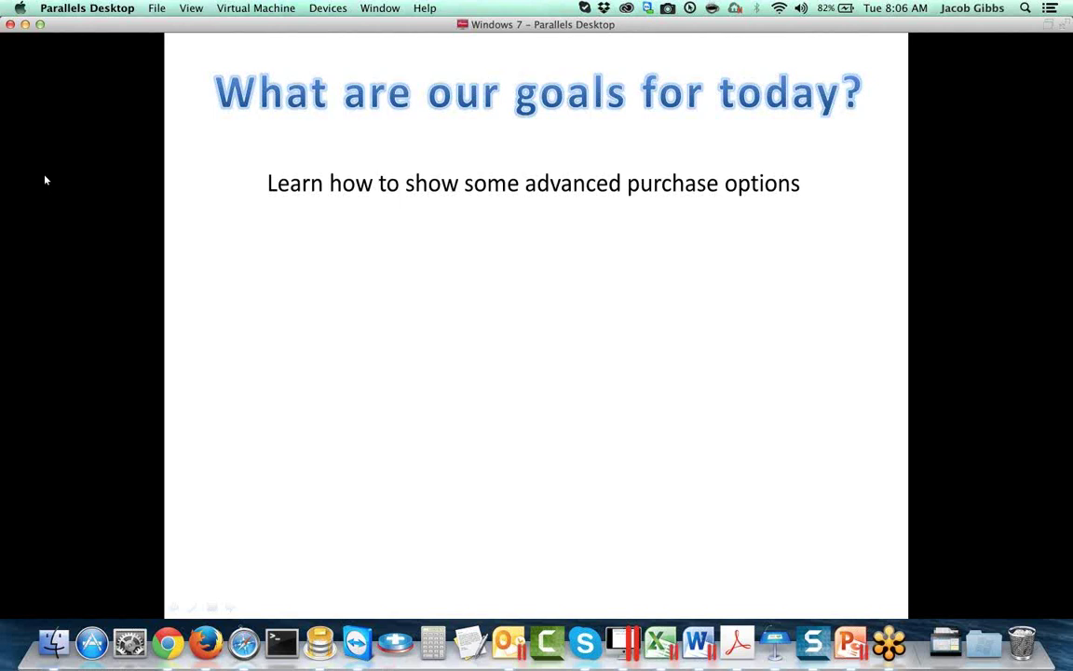
pyautogui.press('Right')
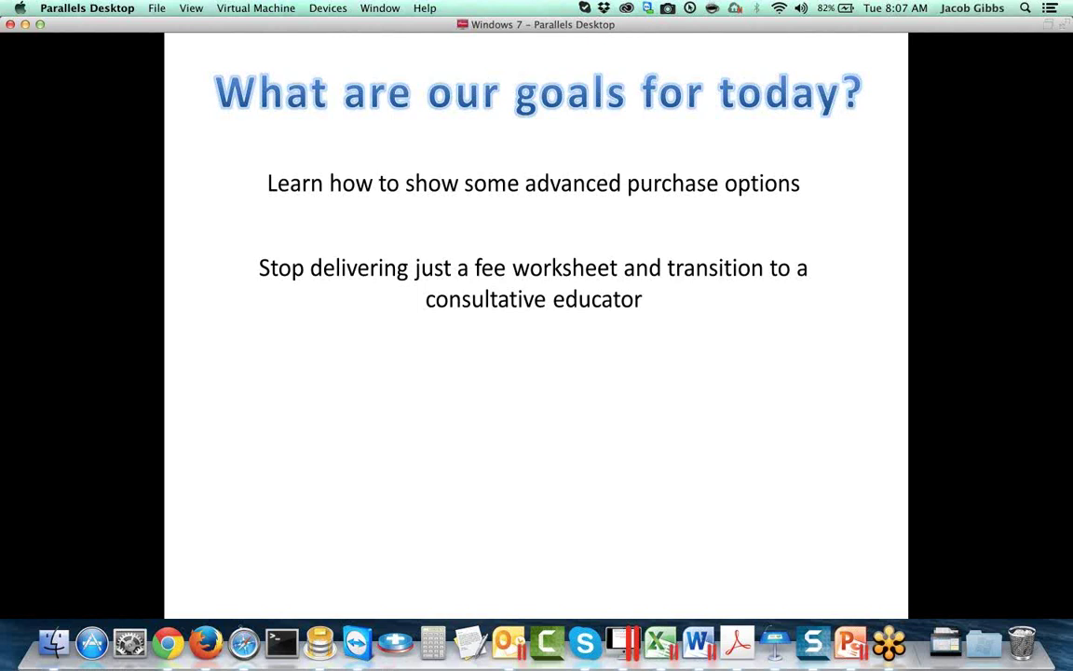
pyautogui.press('space')
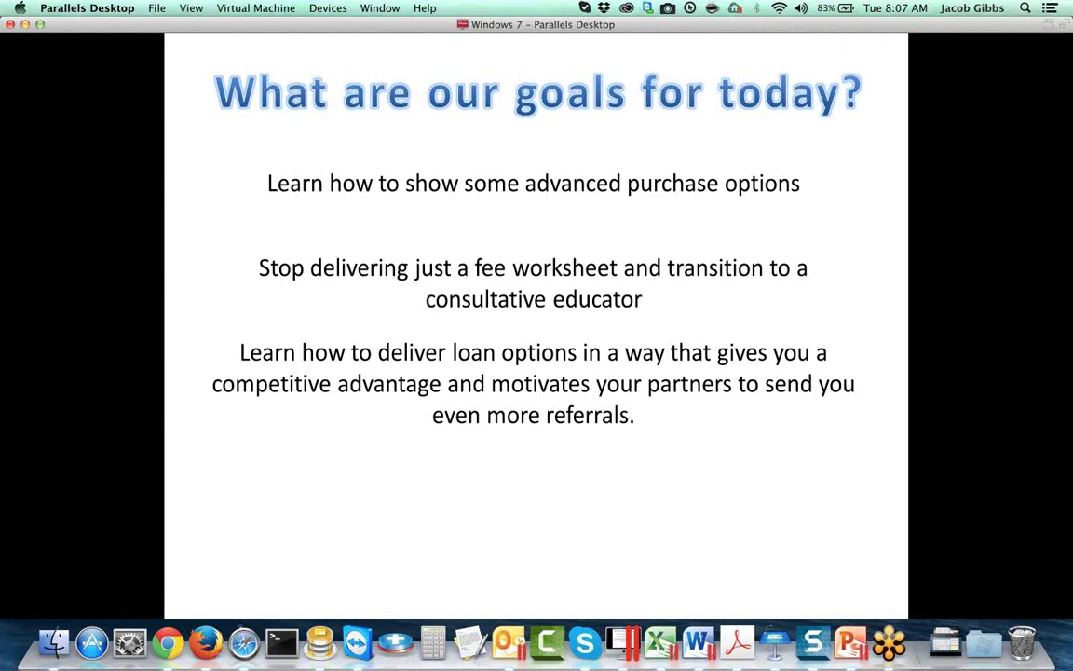
pyautogui.click(552, 523)
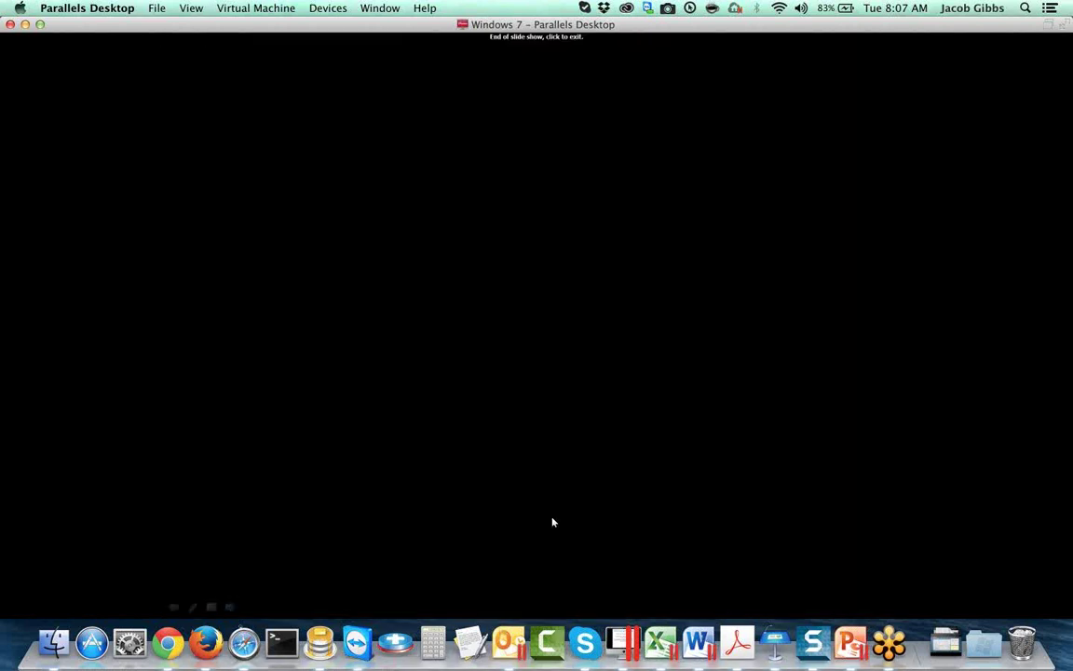
pyautogui.click(25, 25)
pyautogui.click(168, 643)
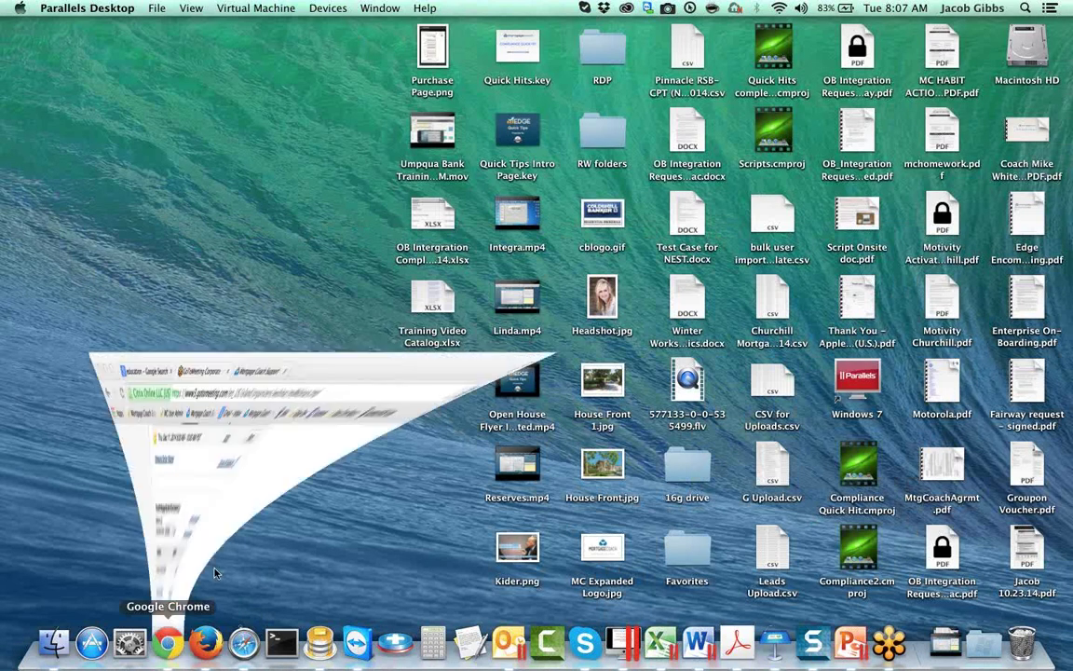
# Step: Open the Mortgage Coach EDGE login in a new tab and sign in with the account email and password
pyautogui.press('super+t')
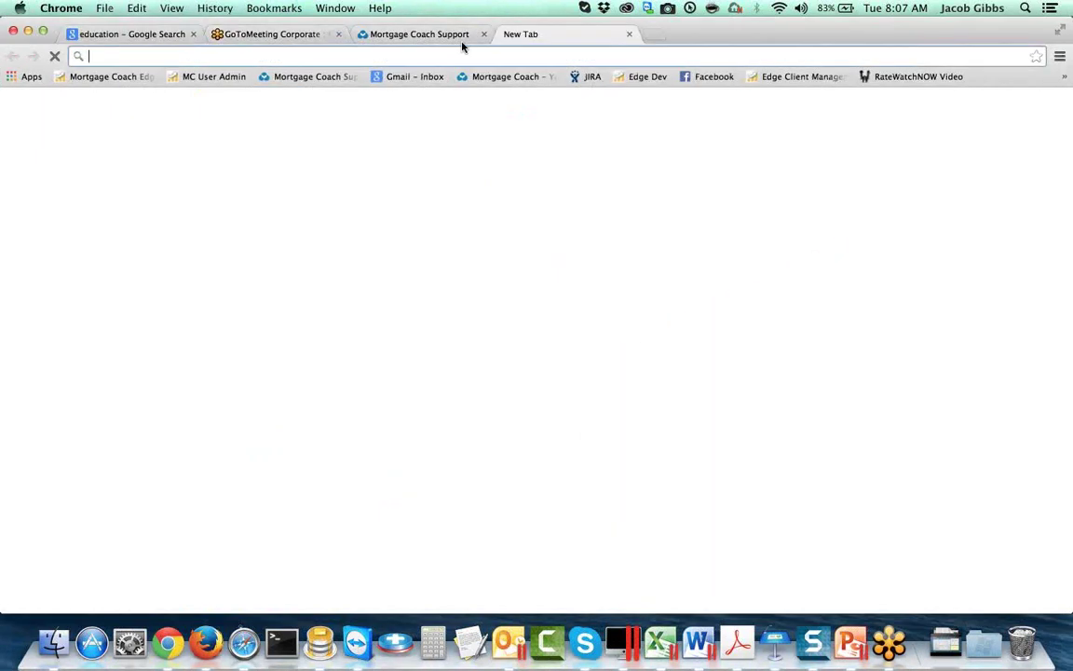
pyautogui.click(129, 80)
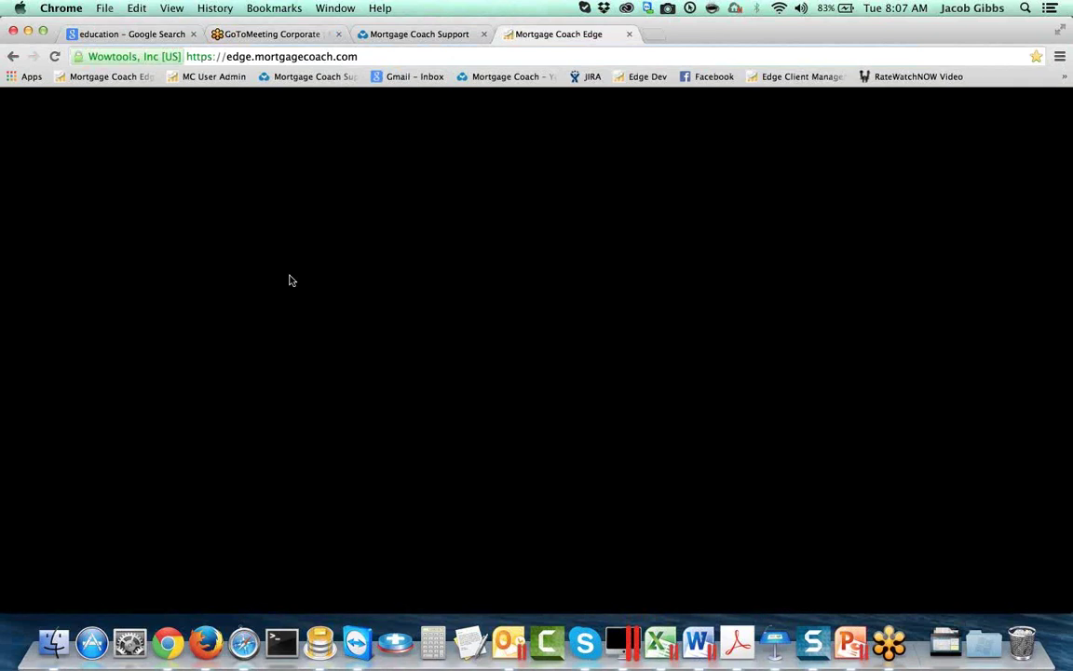
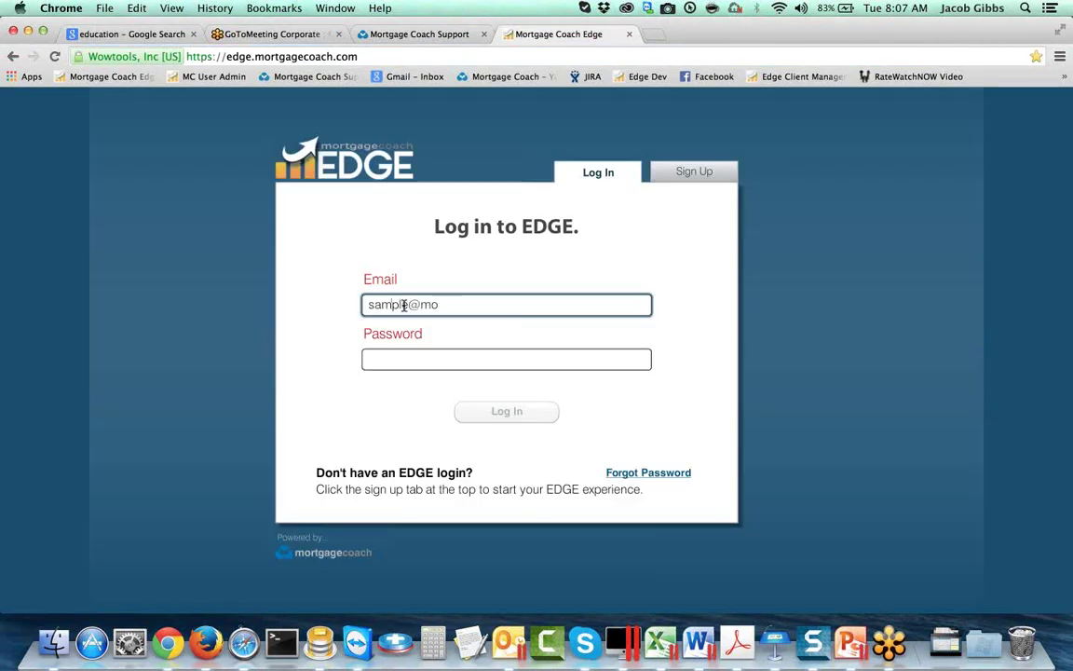
pyautogui.press('Tab')
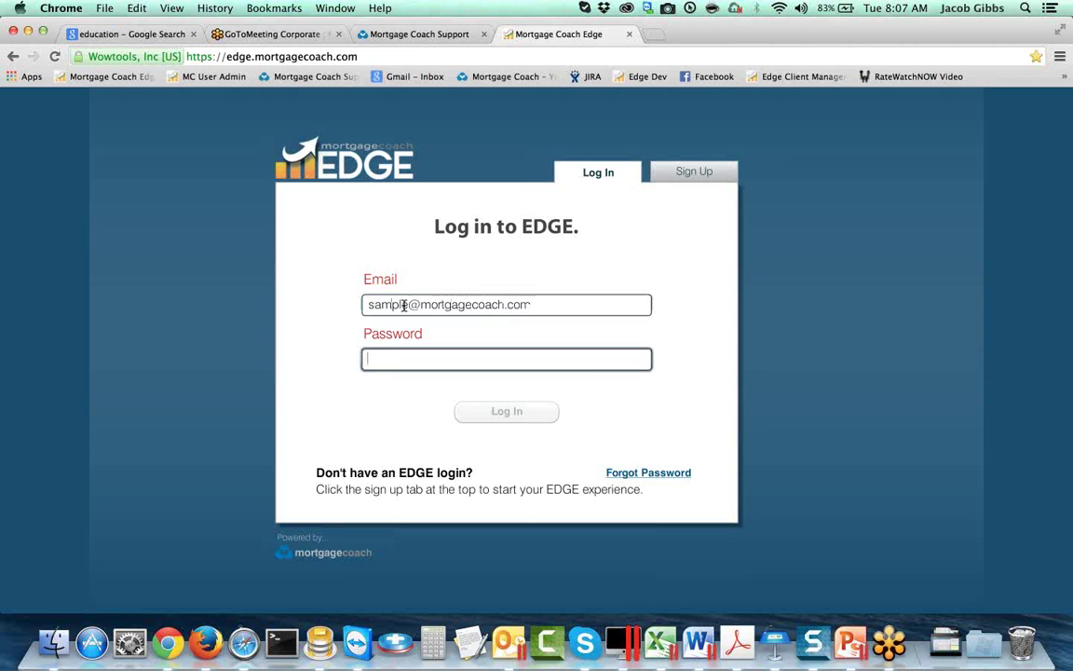
pyautogui.write('*******')
pyautogui.press('Return')
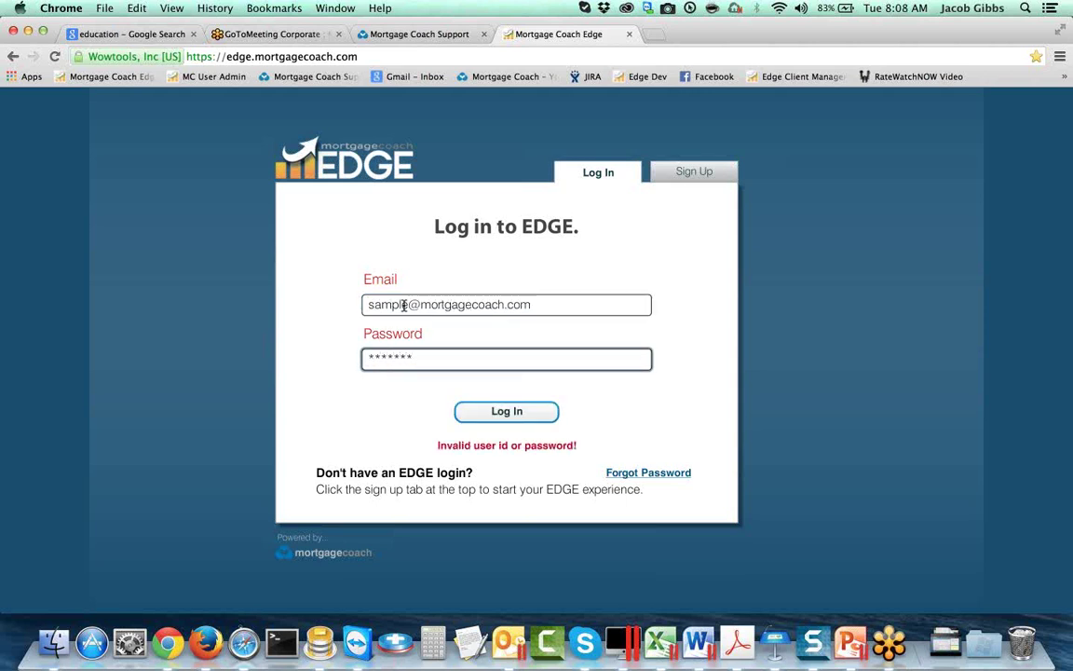
# Step: Re-enter the rejected password and submit the sign-in again
pyautogui.press('BackSpace')
pyautogui.press('BackSpace')
pyautogui.press('BackSpace')
pyautogui.press('BackSpace')
pyautogui.press('BackSpace')
pyautogui.press('BackSpace')
pyautogui.press('BackSpace')
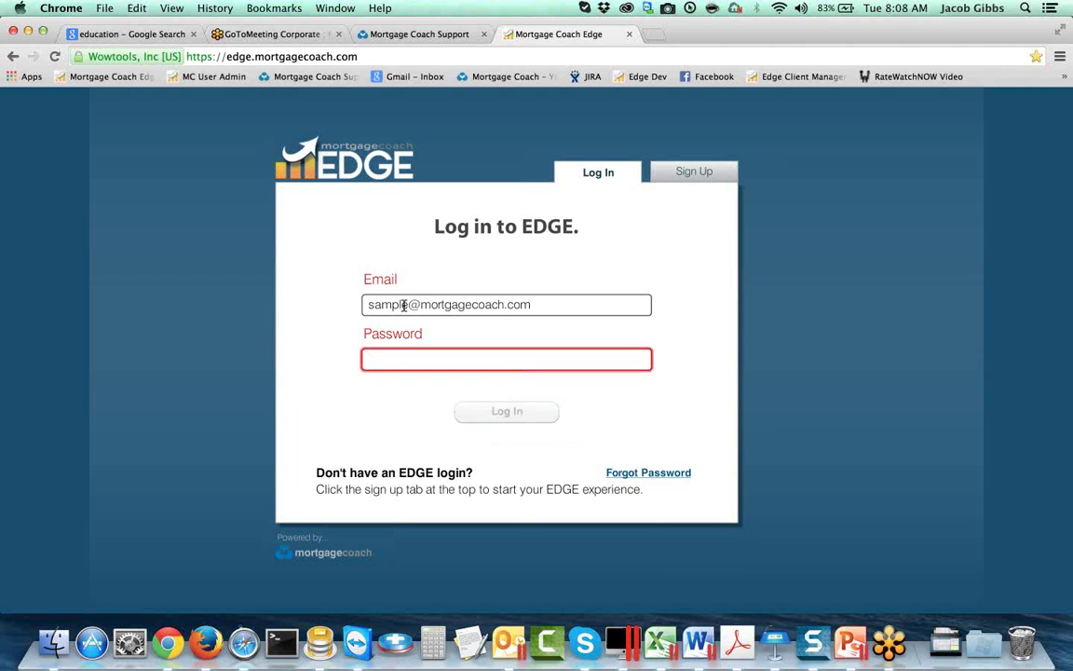
pyautogui.write('*******')
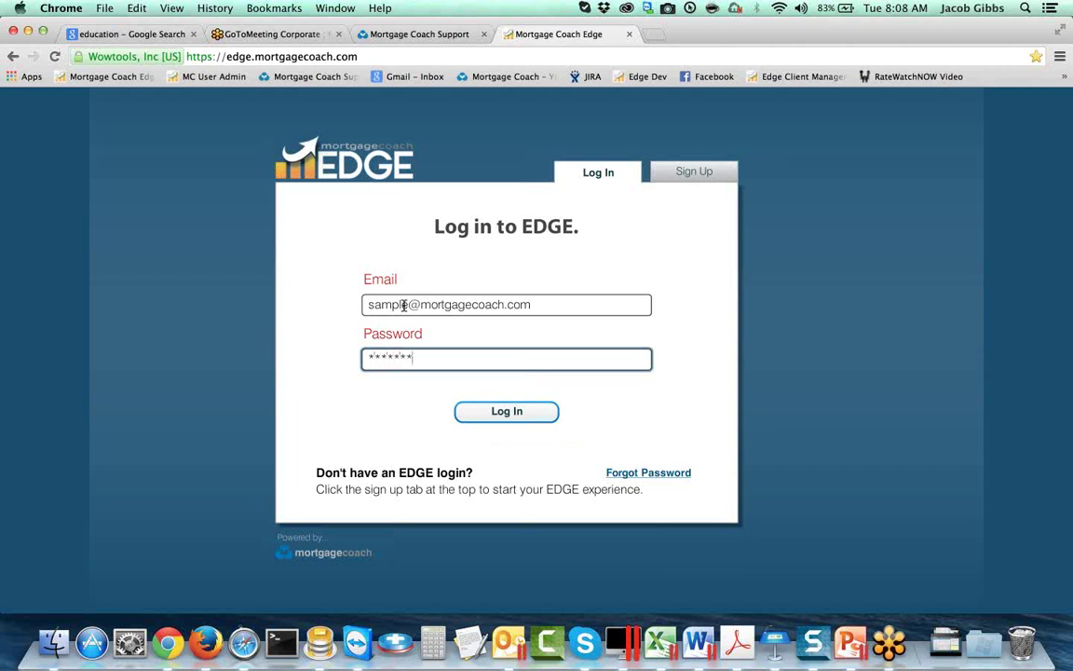
pyautogui.press('Return')
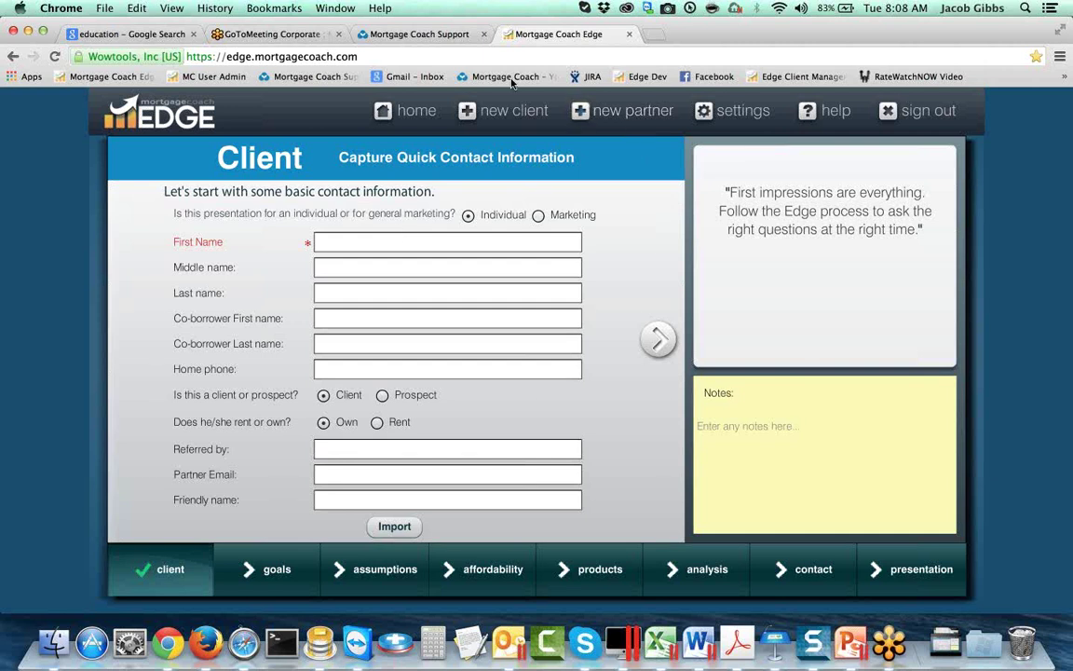
# Step: Open the December Event Calendar from Mortgage Coach Support and scroll to the Winter Workshop dates
pyautogui.click(410, 34)
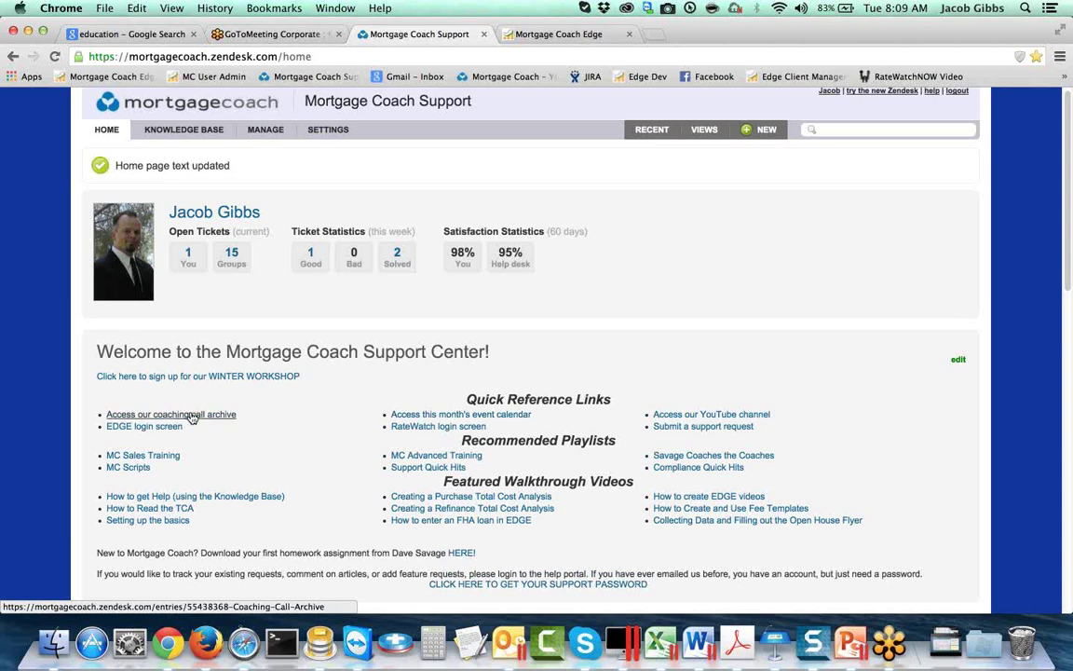
pyautogui.click(418, 415)
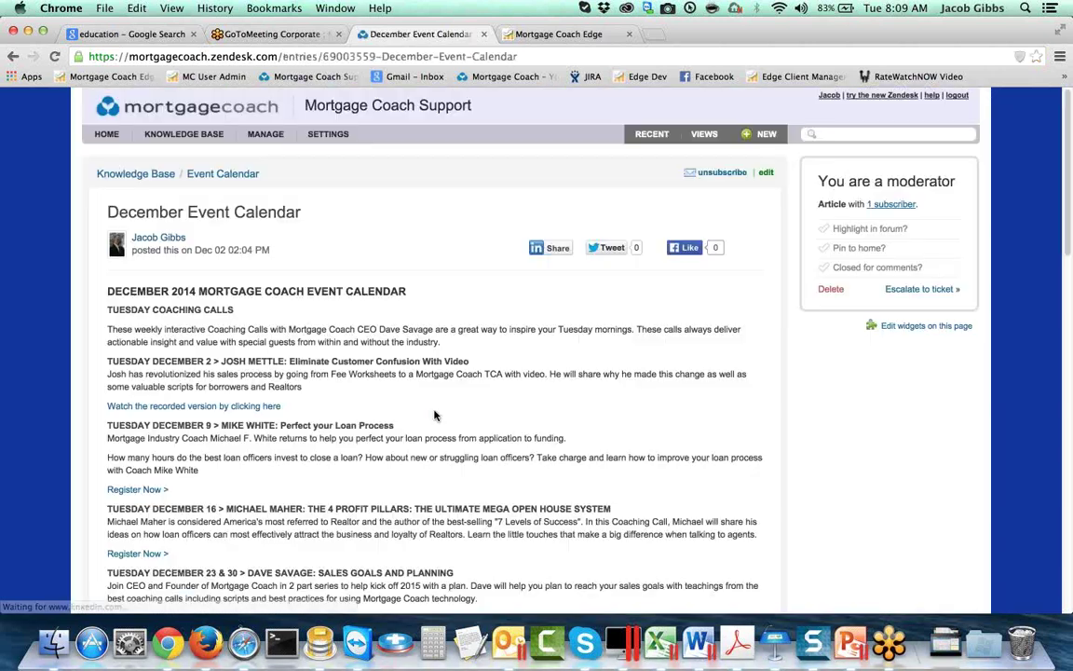
pyautogui.scroll(-10, 434, 416)
pyautogui.scroll(-2, 434, 413)
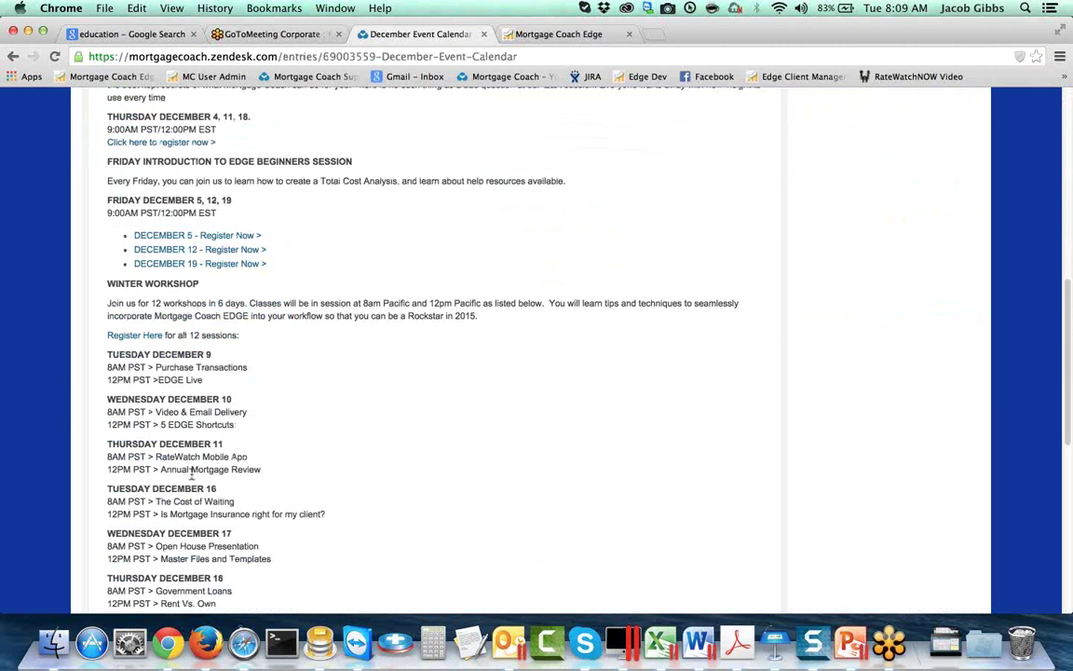
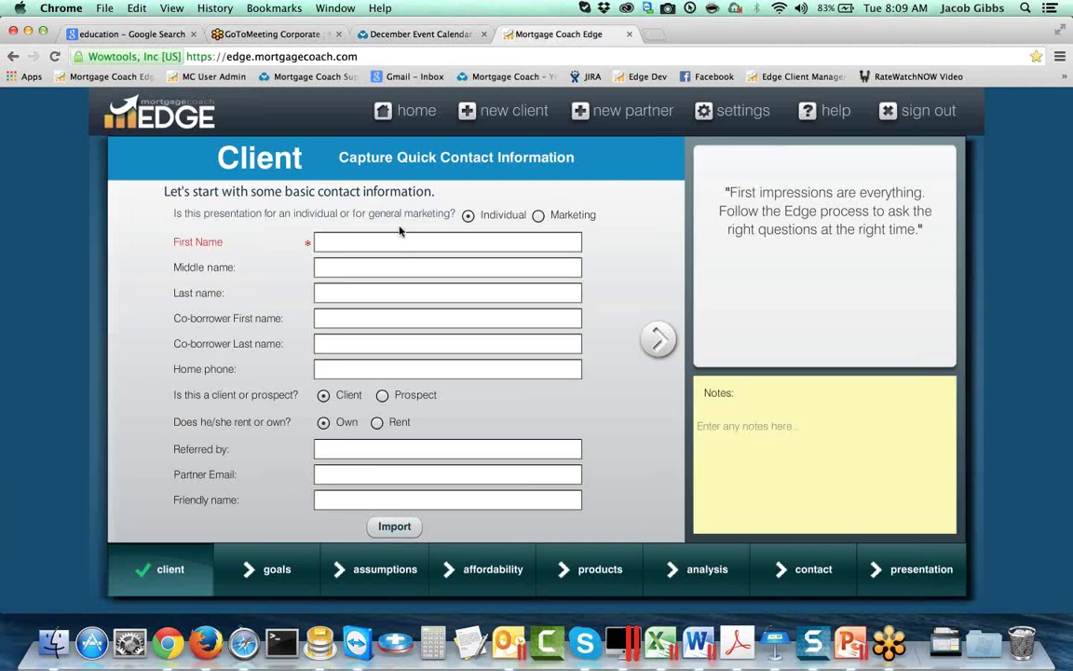
# Step: Enter 'Downpayment Options' as the report headline and make it a Marketing presentation
pyautogui.click(321, 243)
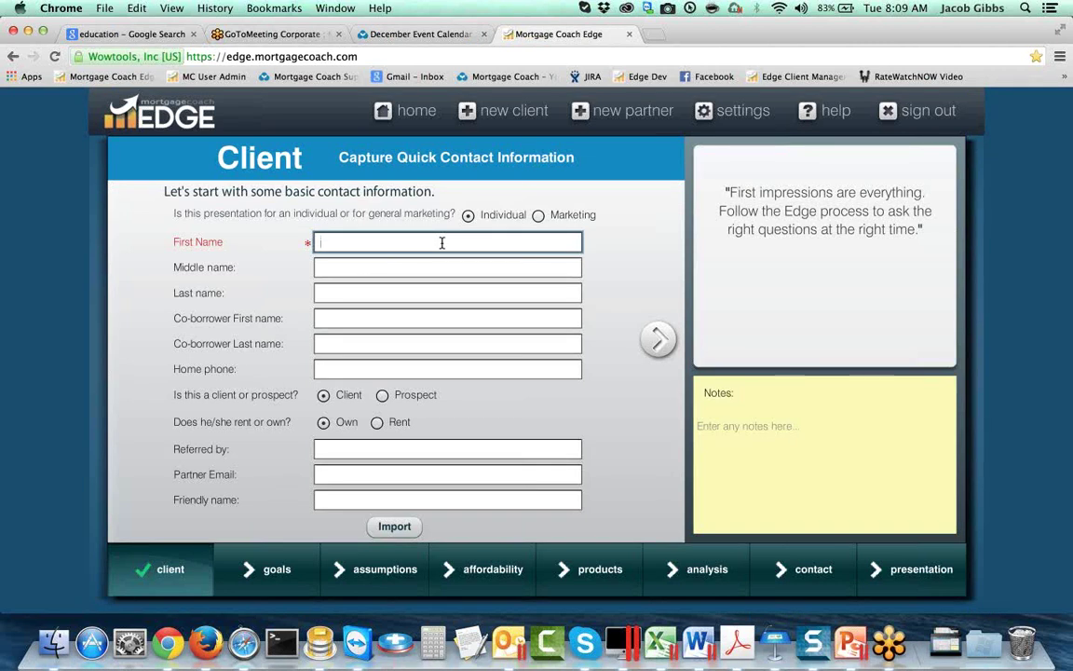
pyautogui.write('Downpayma')
pyautogui.write('nt Options')
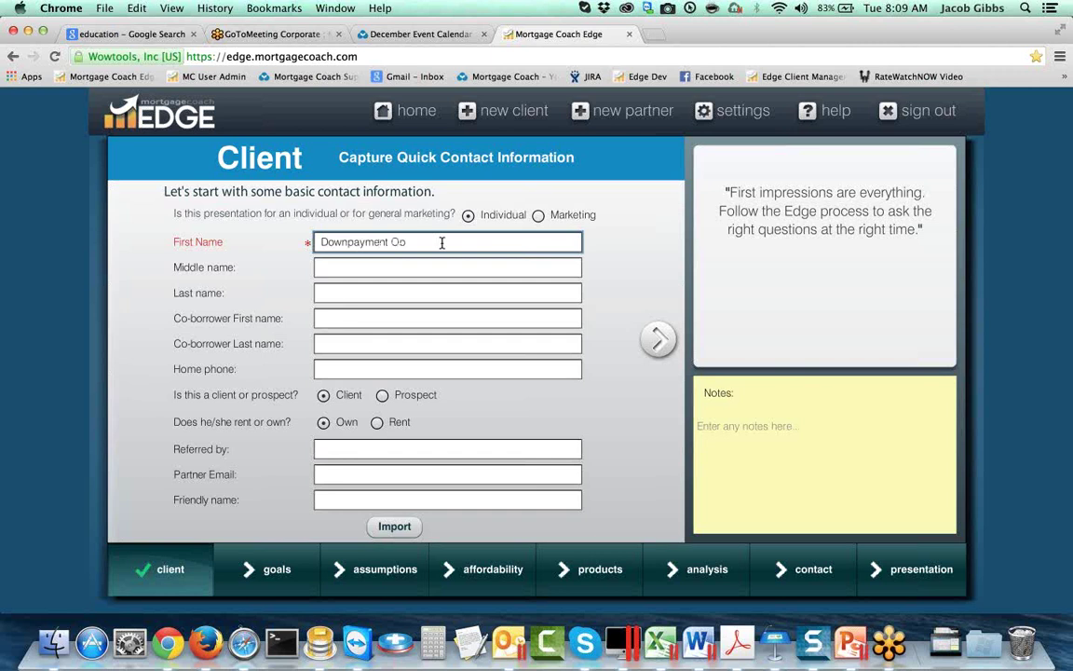
pyautogui.click(538, 215)
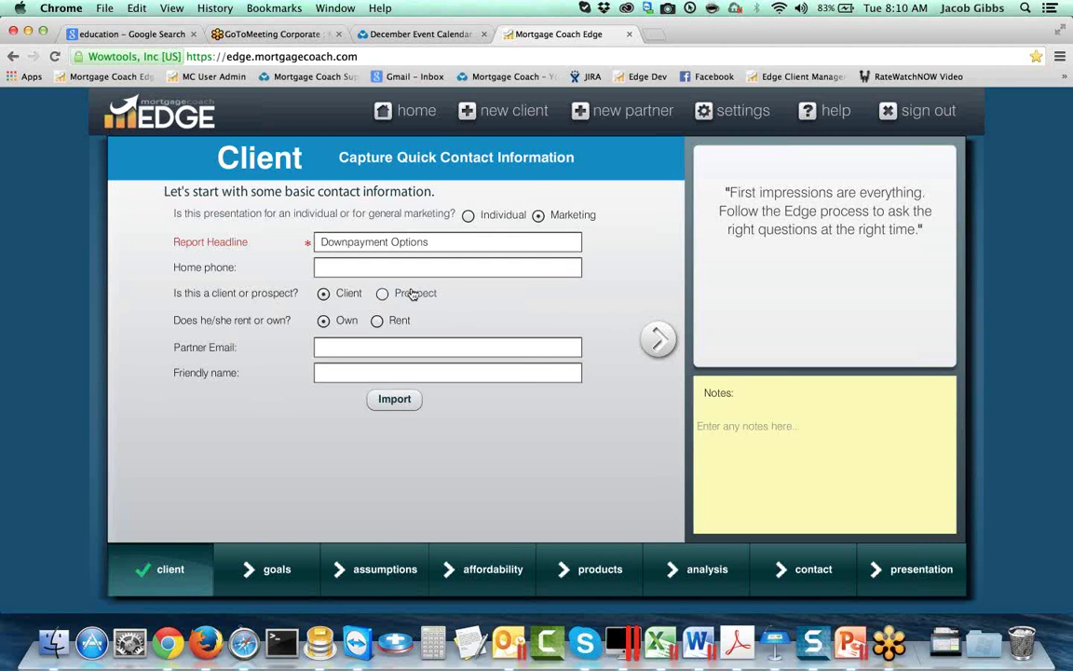
# Step: Enter the partner's e-mail address in the Partner Email field
pyautogui.click(369, 348)
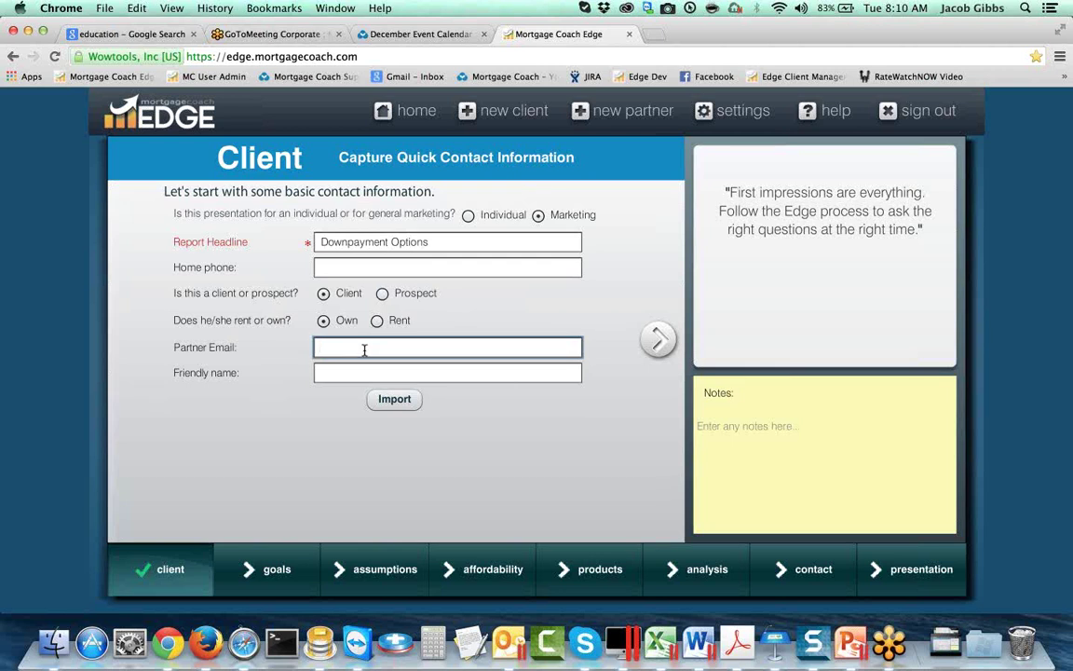
pyautogui.press('Tab')
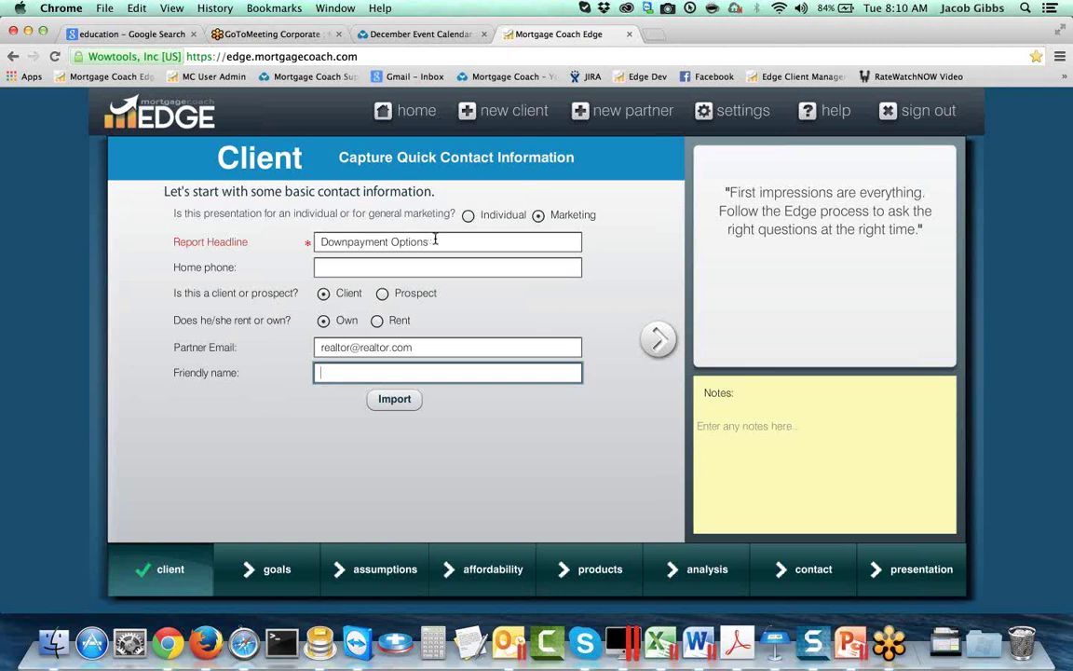
pyautogui.click(435, 239)
pyautogui.press('super+a')
# Step: Enter the referral-list friendly name and advance to the Goals step
pyautogui.click(335, 373)
pyautogui.write('referral list Joe ')
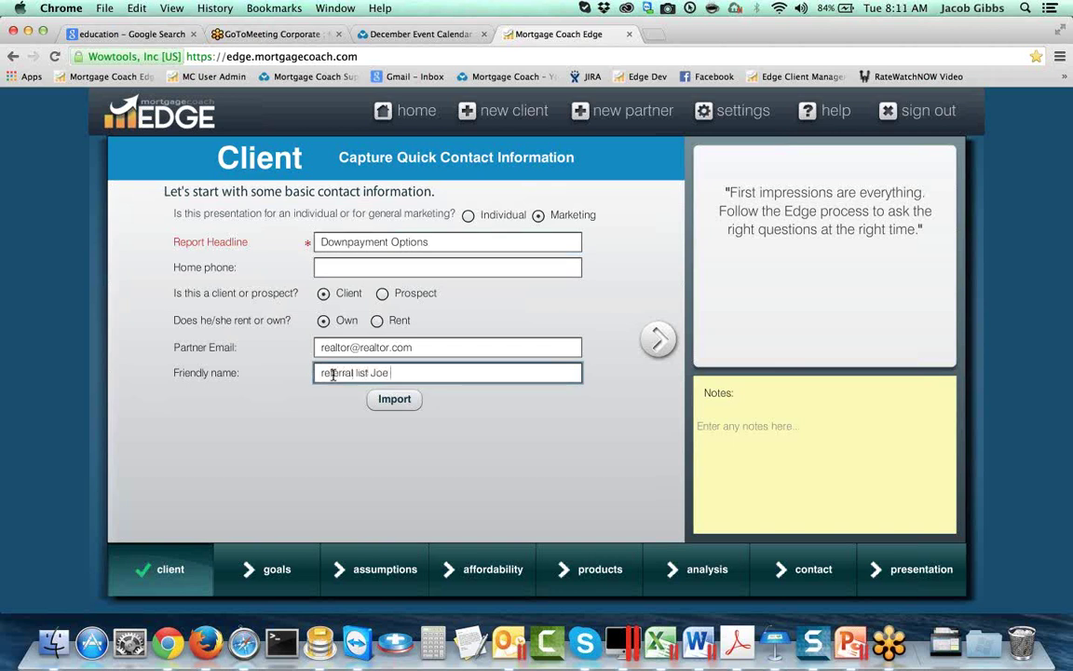
pyautogui.write('Realtor')
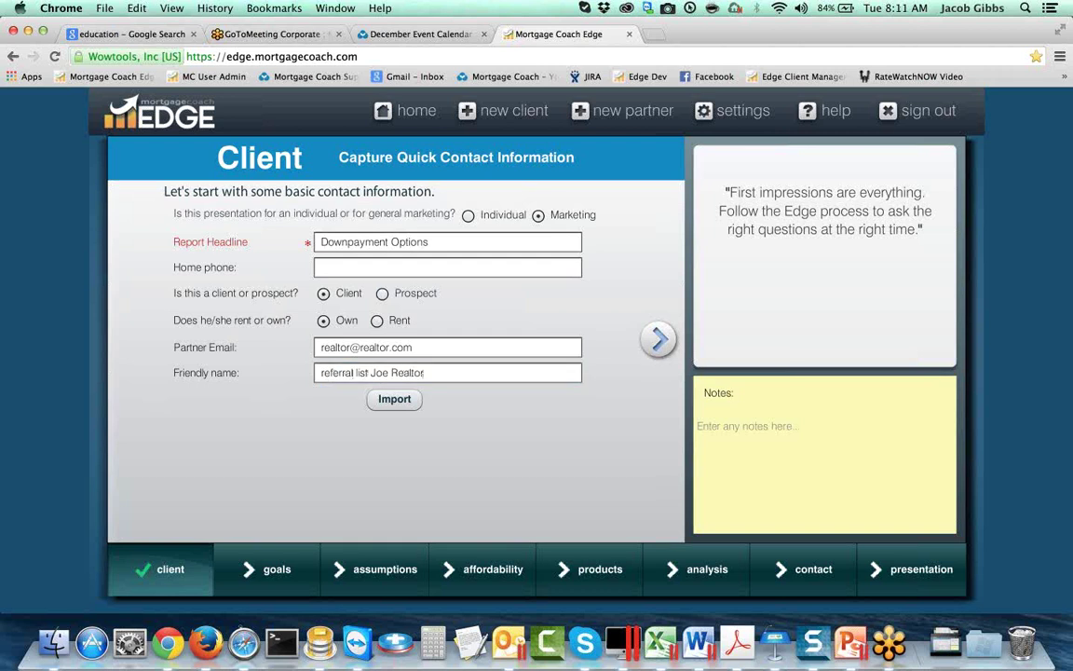
pyautogui.click(657, 342)
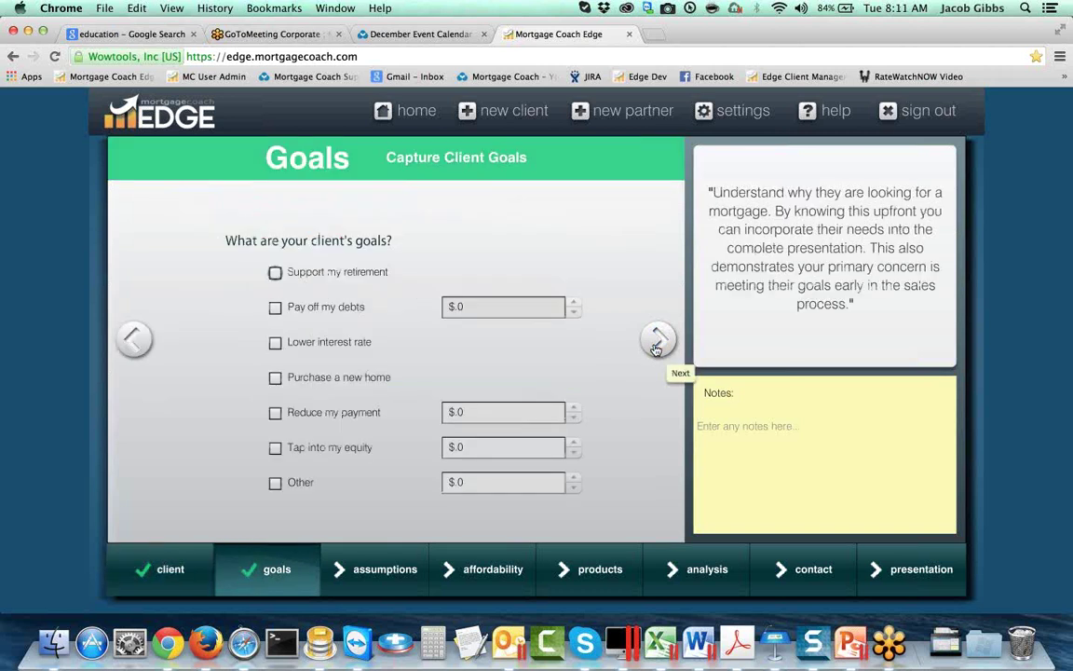
# Step: Tick 'Purchase a new home' as the client goal and continue to Assumptions
pyautogui.click(274, 379)
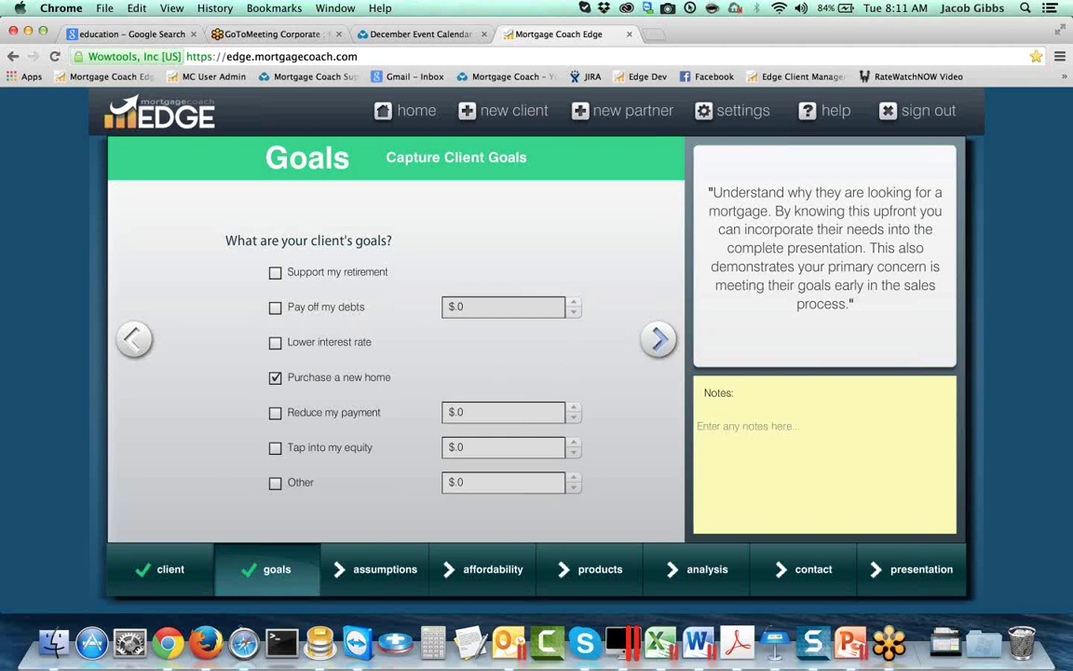
pyautogui.click(659, 339)
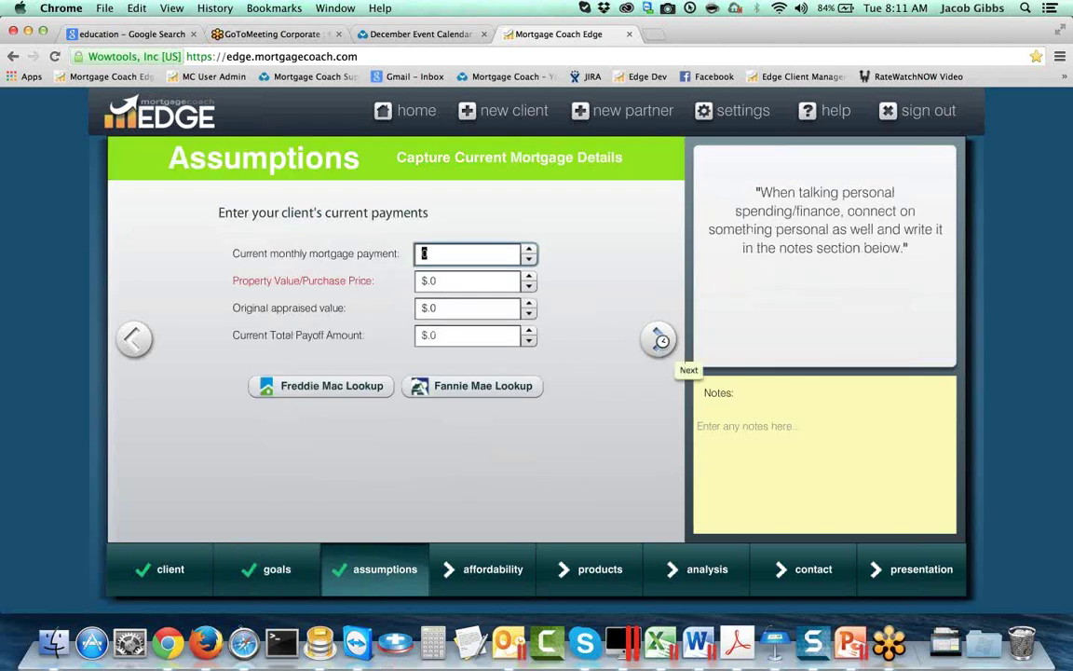
# Step: Set the purchase price to $300,000, then skip past Affordability to Products
pyautogui.click(447, 279)
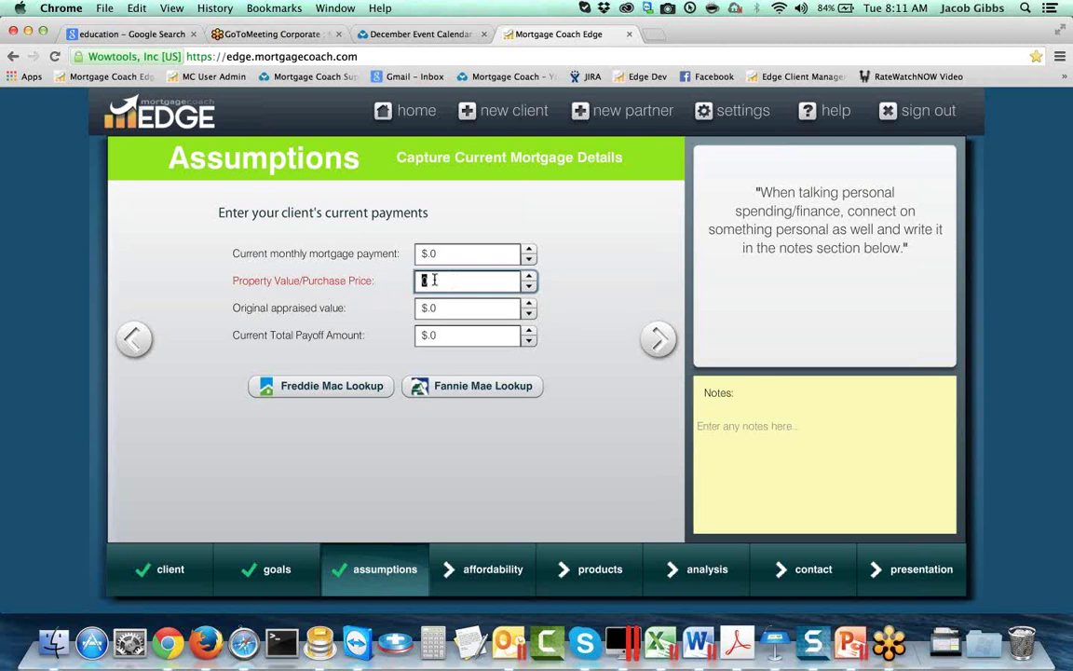
pyautogui.write('300000')
pyautogui.press('Tab')
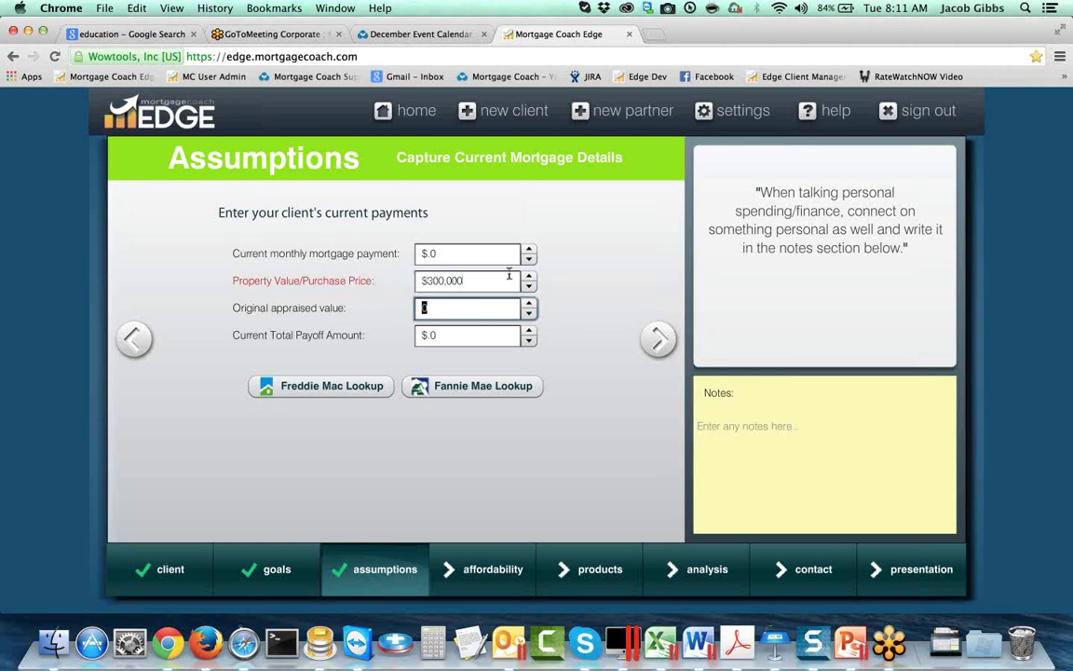
pyautogui.click(601, 309)
pyautogui.click(658, 339)
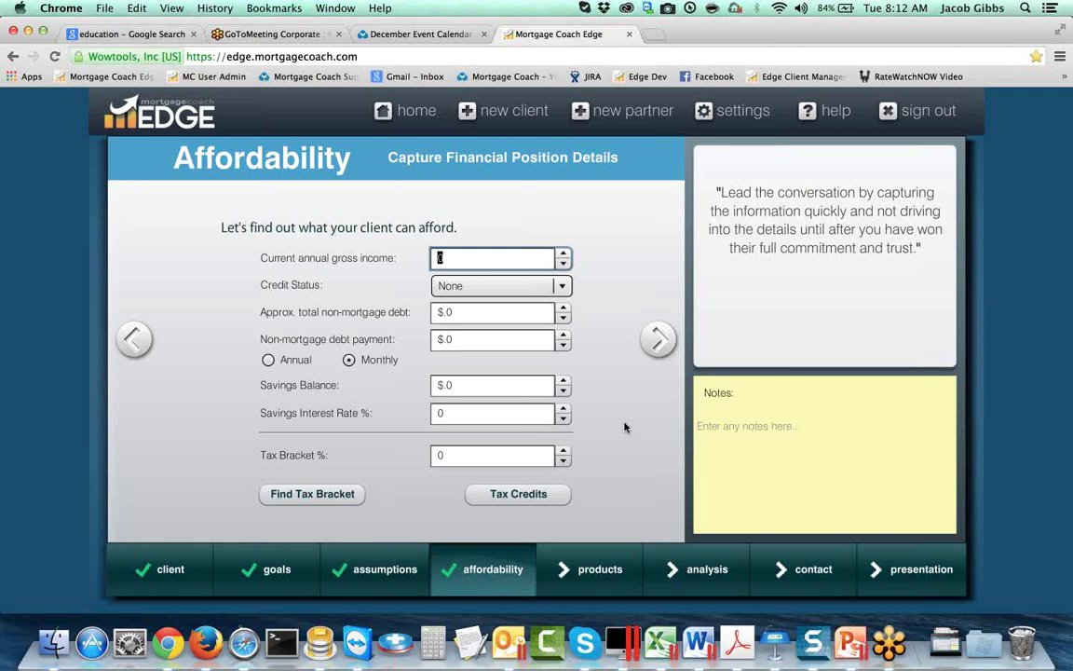
pyautogui.click(580, 571)
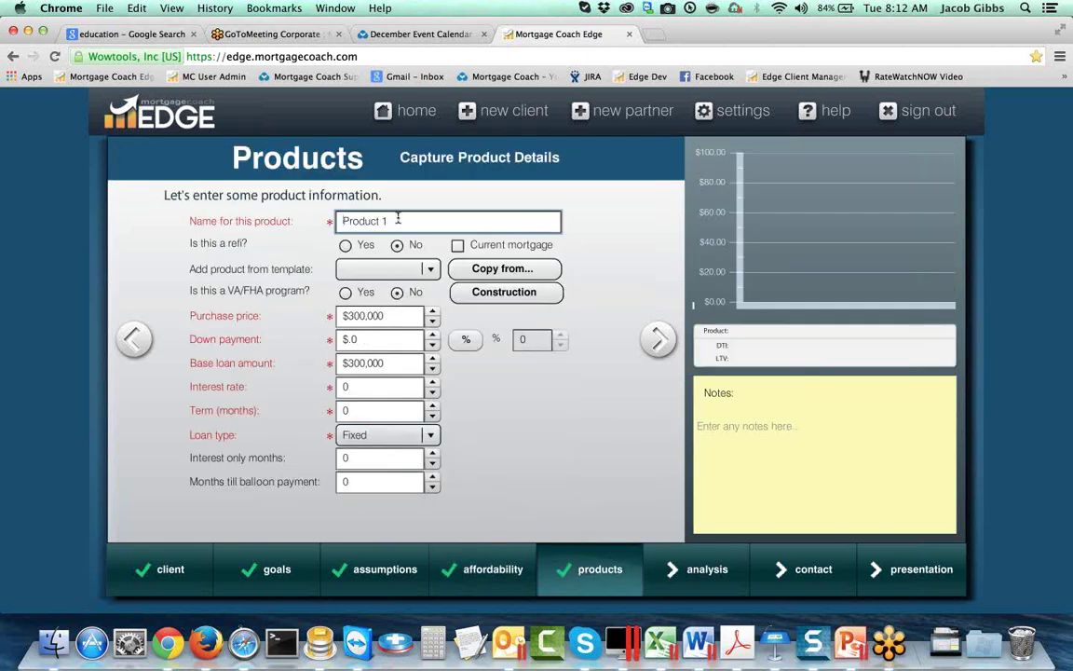
# Step: Name the product '20% Dn Conv' with 20% down, 4.625% rate and 360-month term
pyautogui.moveTo(388, 221); pyautogui.dragTo(316, 218)
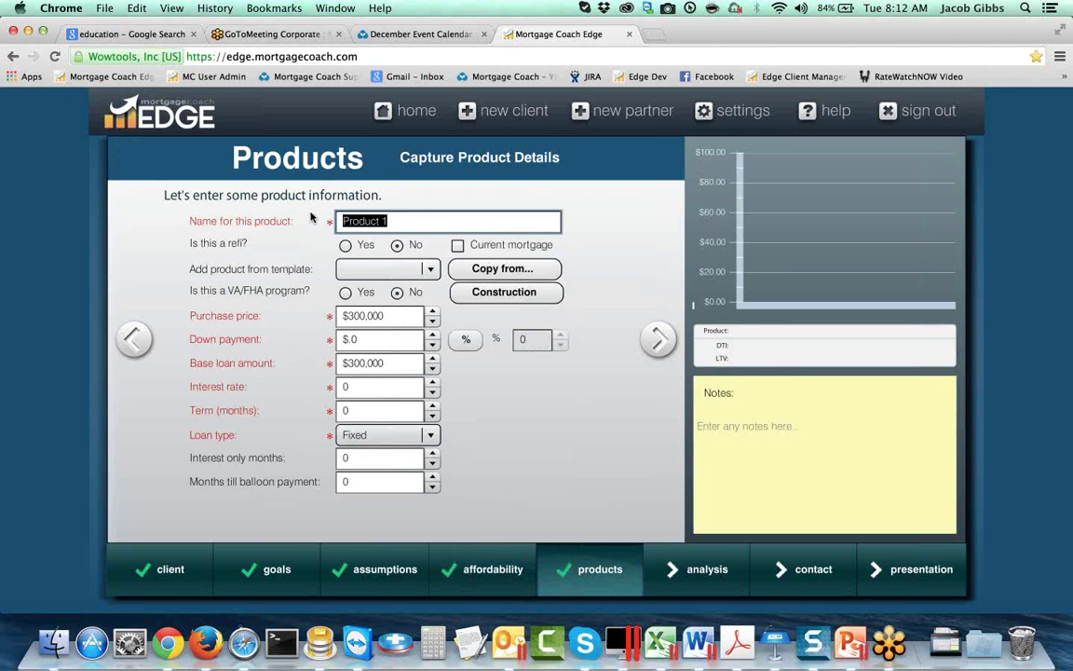
pyautogui.write('20% Dn Conv')
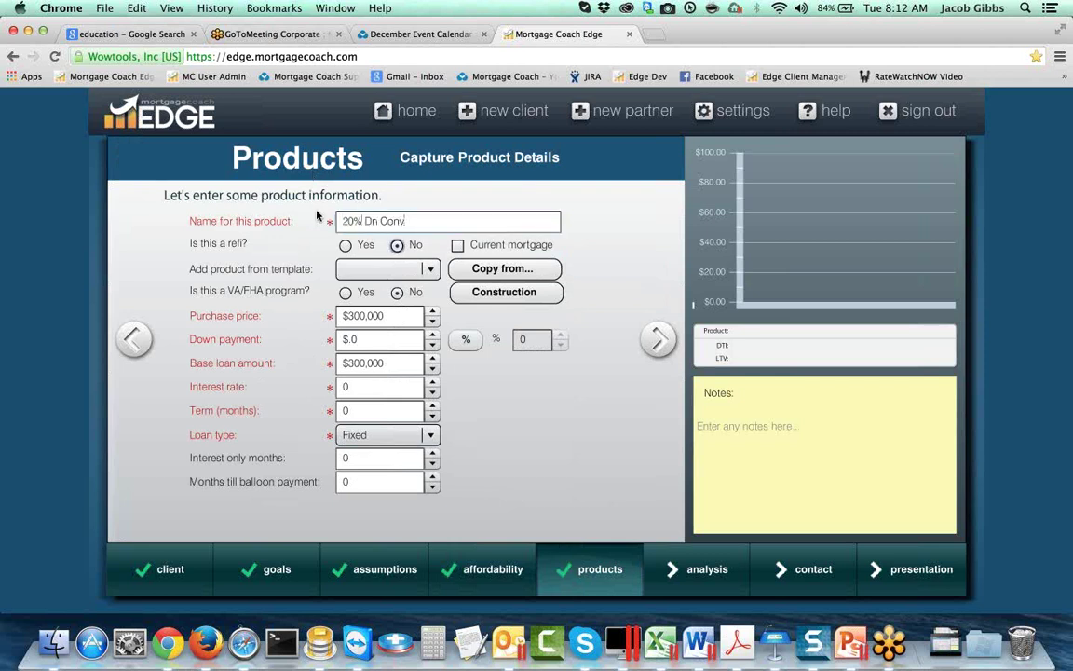
pyautogui.click(468, 341)
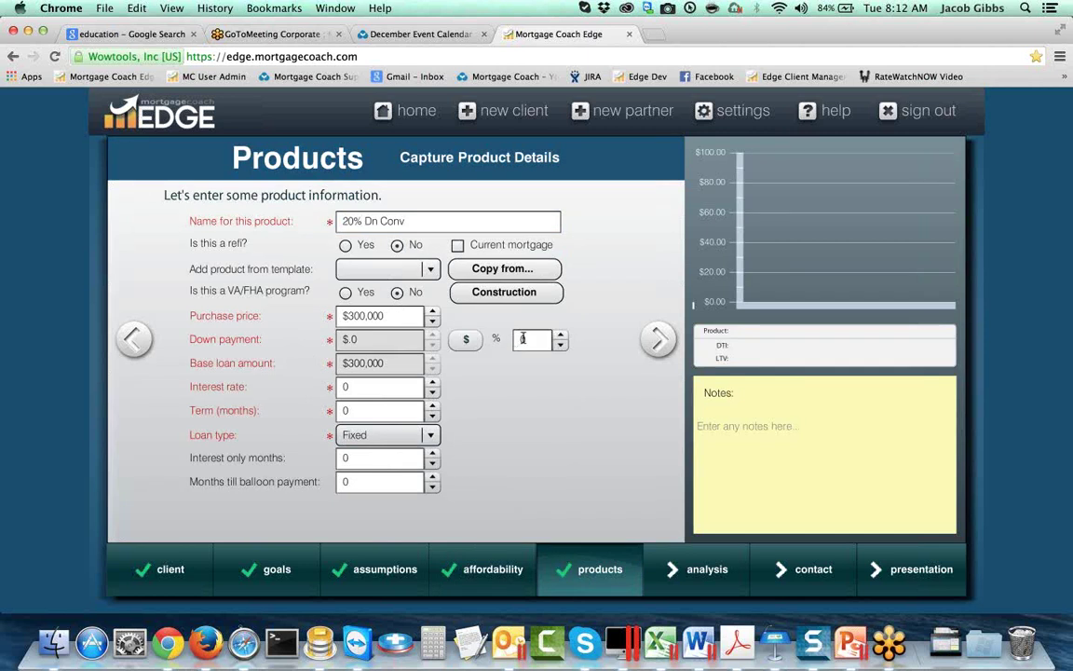
pyautogui.write('20')
pyautogui.press('Tab')
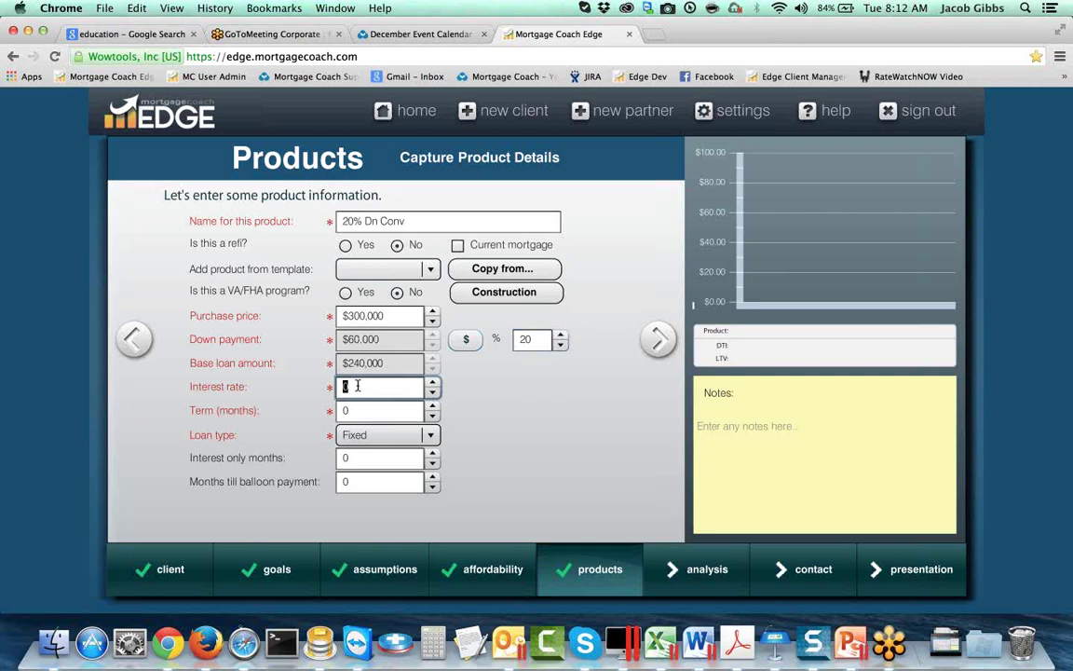
pyautogui.write('4.625')
pyautogui.press('Tab')
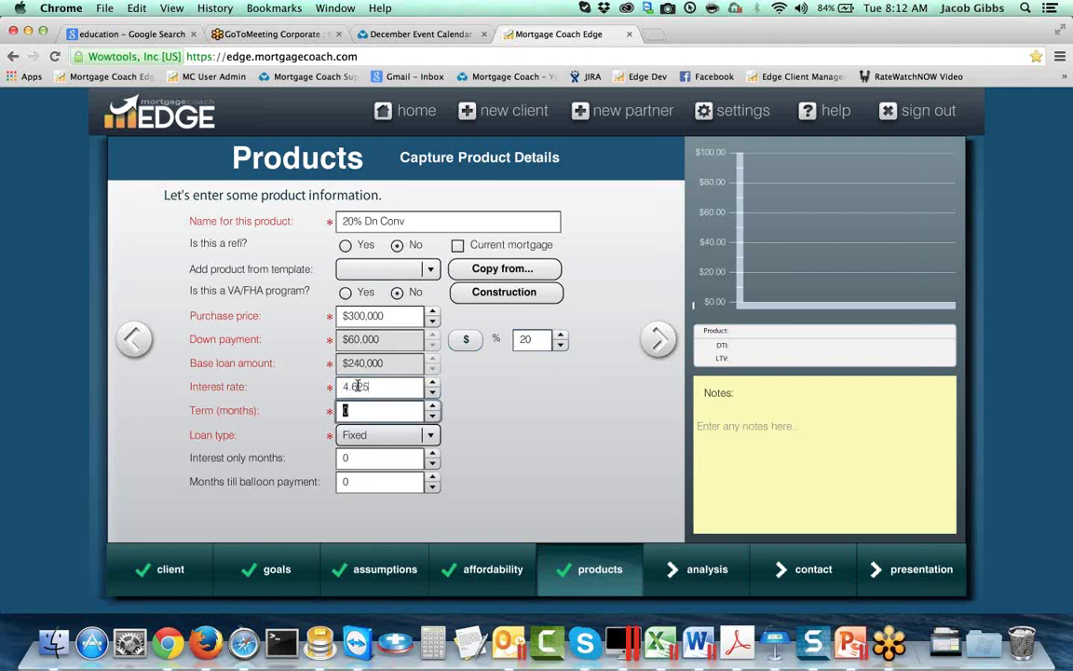
pyautogui.write('360')
pyautogui.press('Tab')
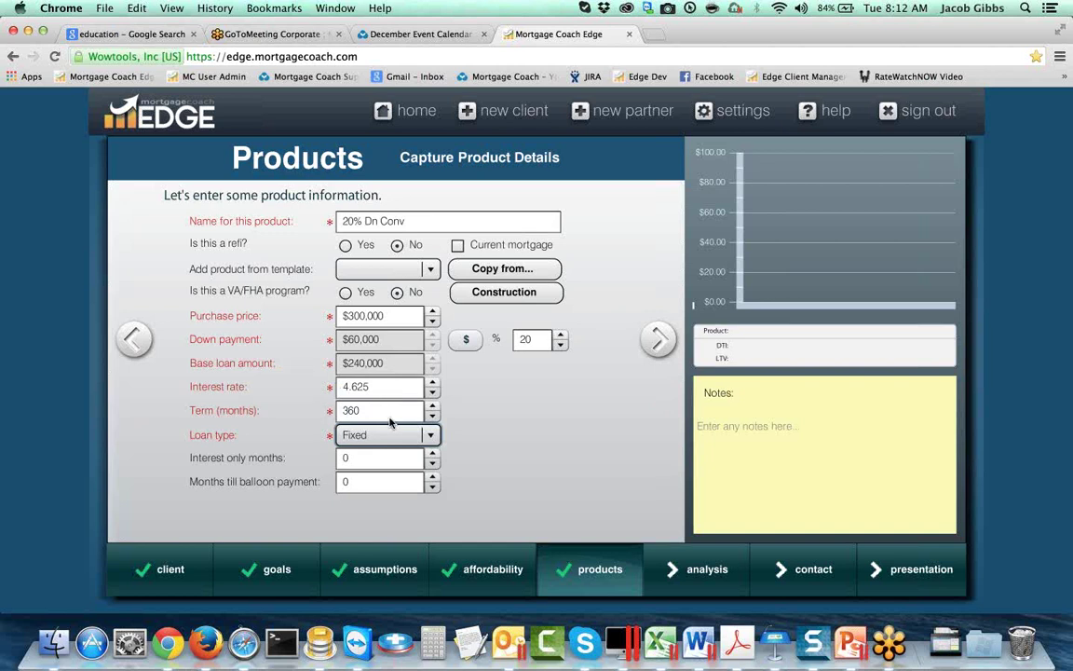
pyautogui.click(657, 339)
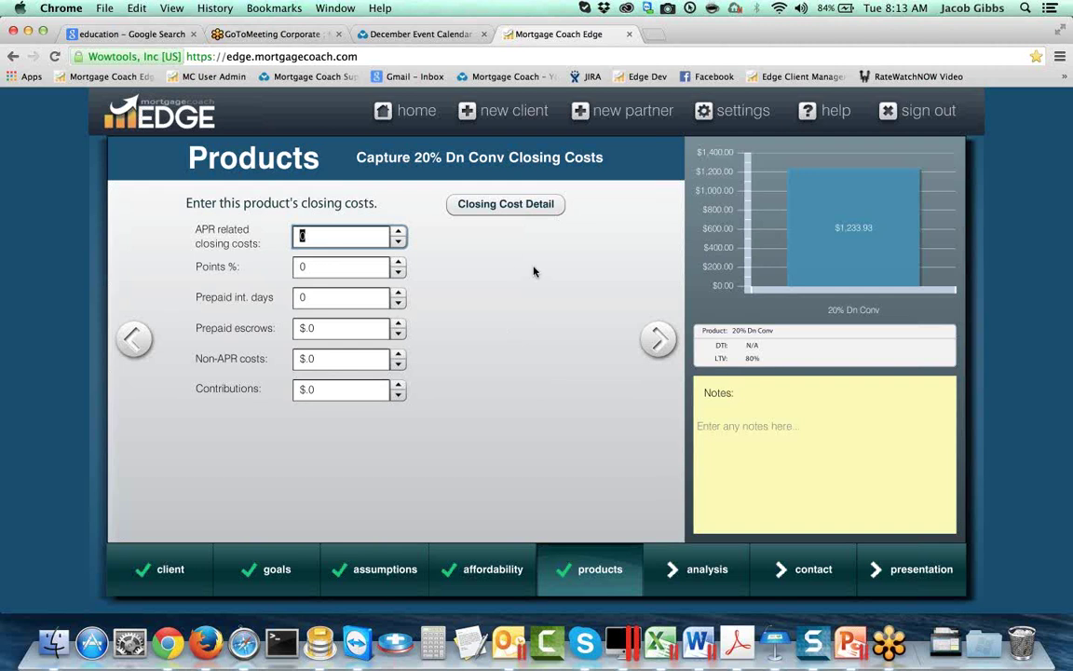
# Step: Apply the Conv Purchase closing-cost template's fees to the loan
pyautogui.click(510, 206)
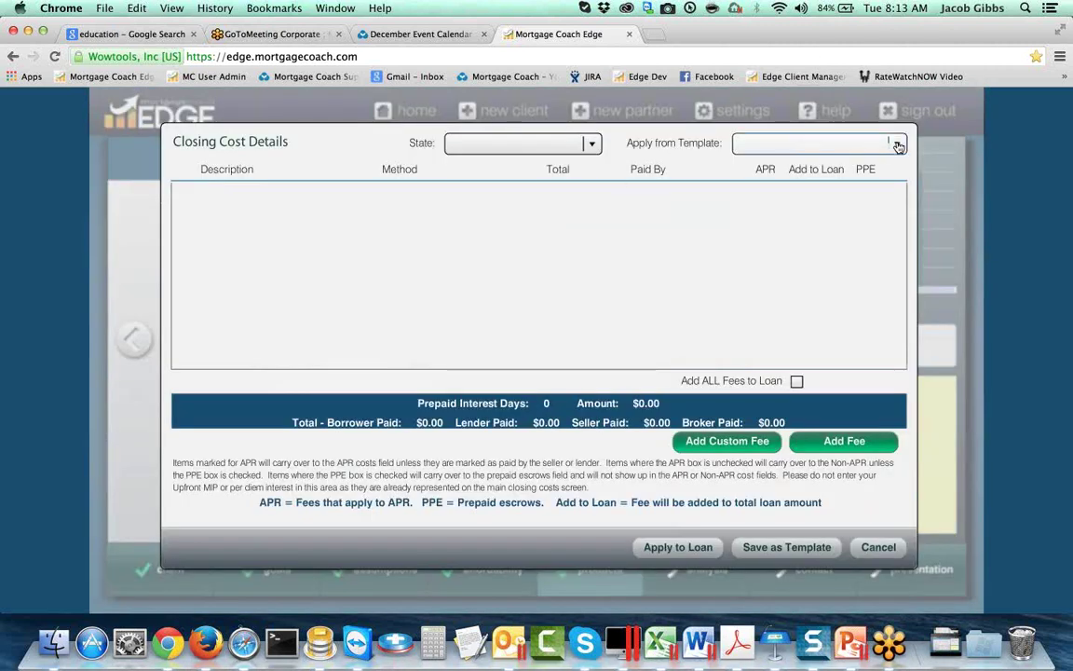
pyautogui.click(810, 143)
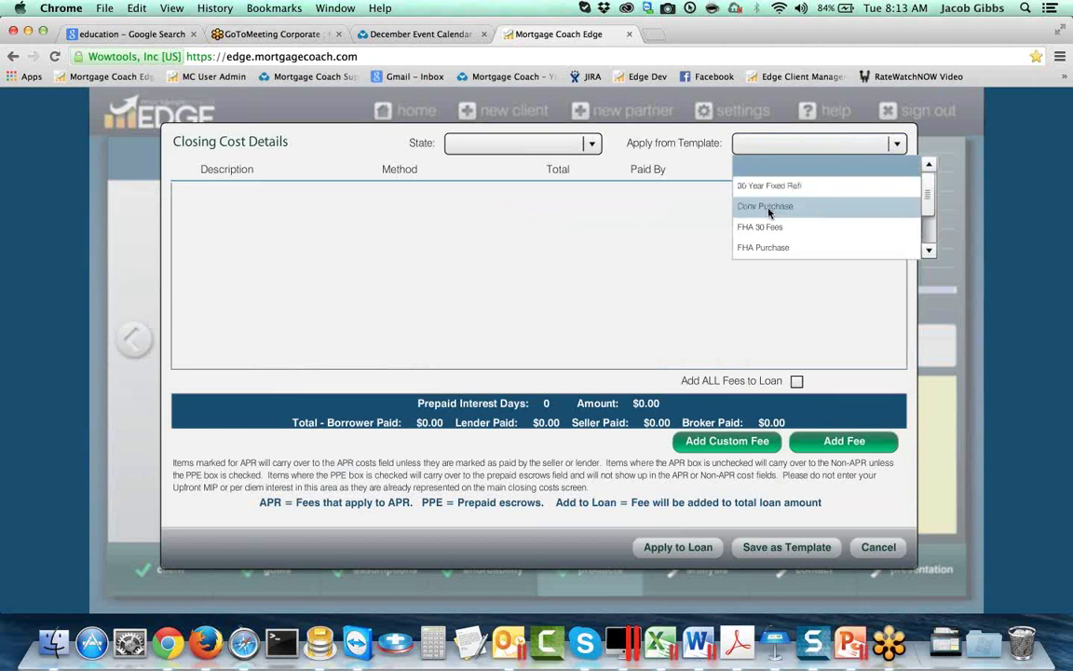
pyautogui.click(766, 206)
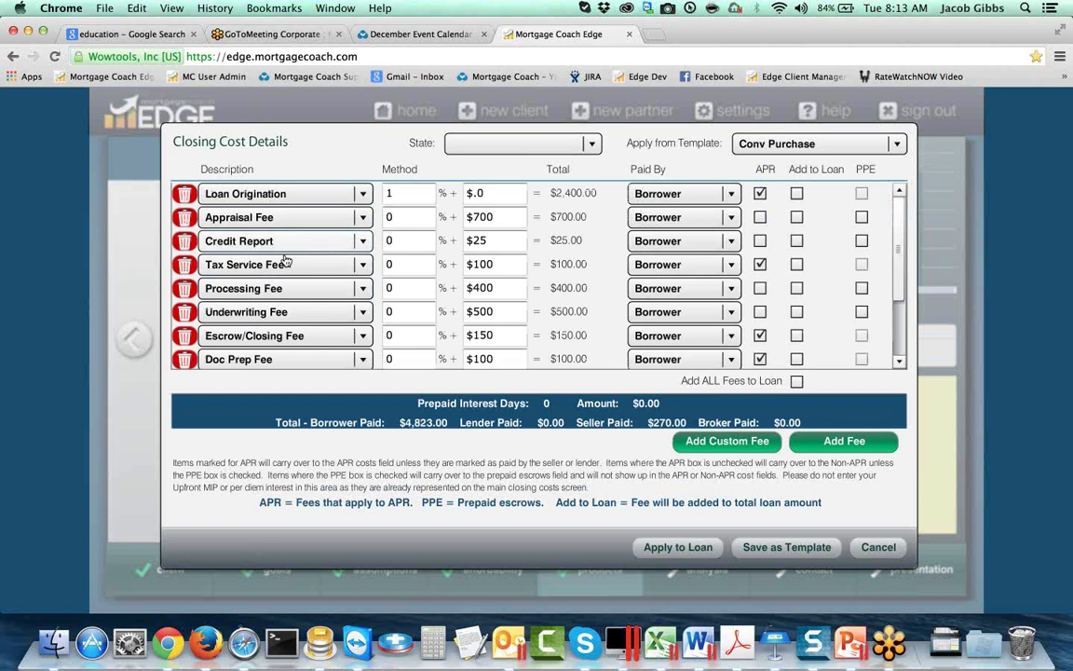
pyautogui.scroll(-3, 326, 298)
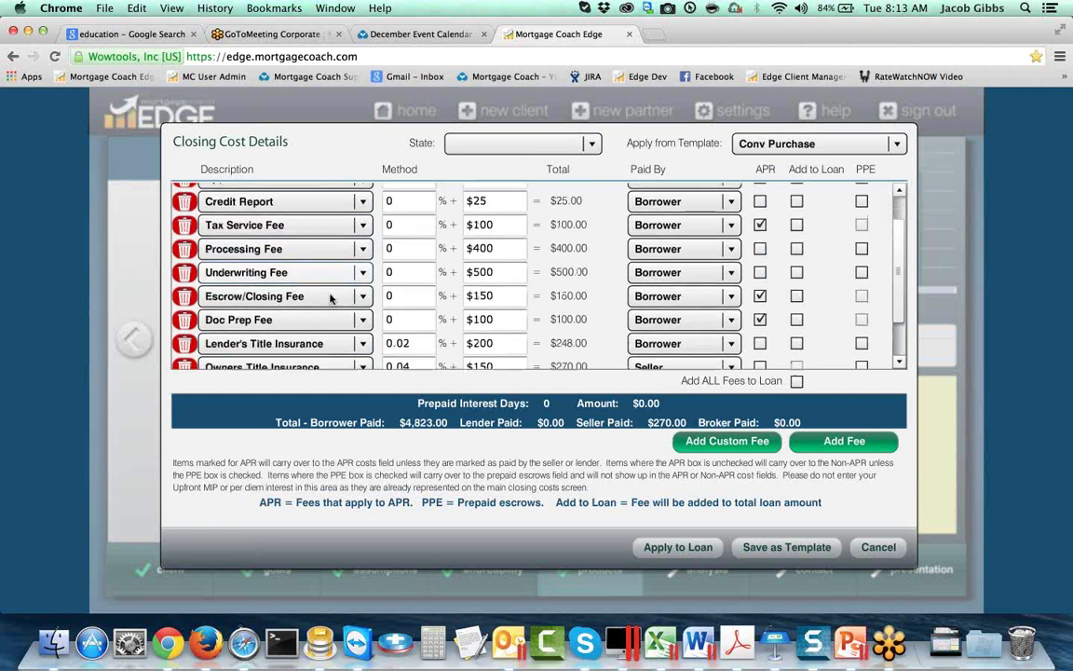
pyautogui.scroll(-2, 338, 298)
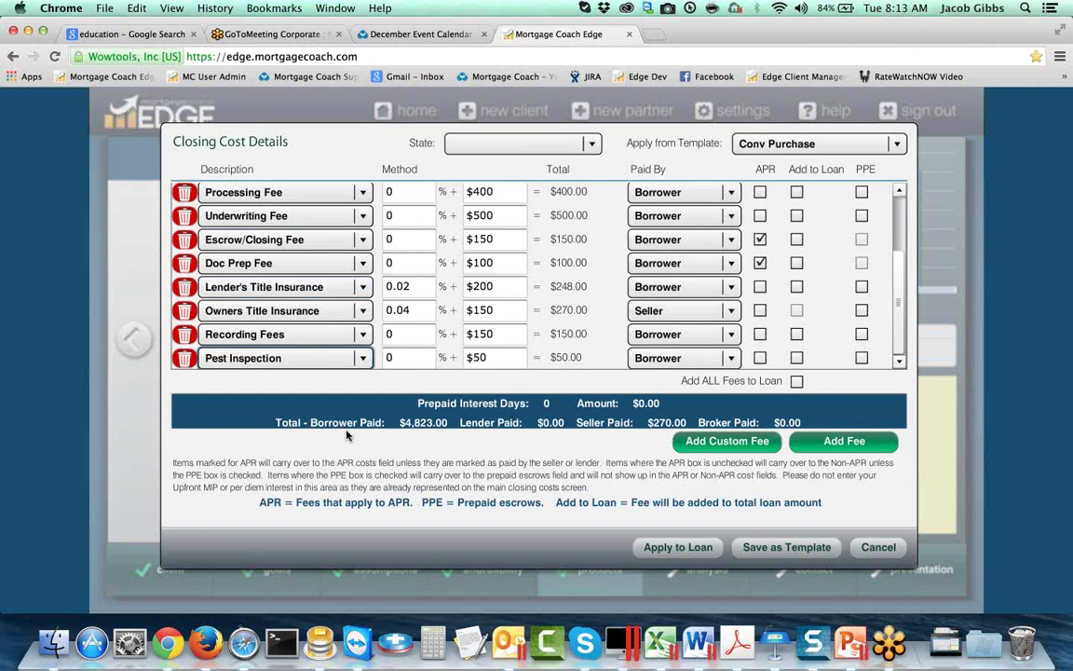
pyautogui.click(679, 548)
# Step: Set prepaid interest to 15 days and continue to monthly costs
pyautogui.click(340, 297)
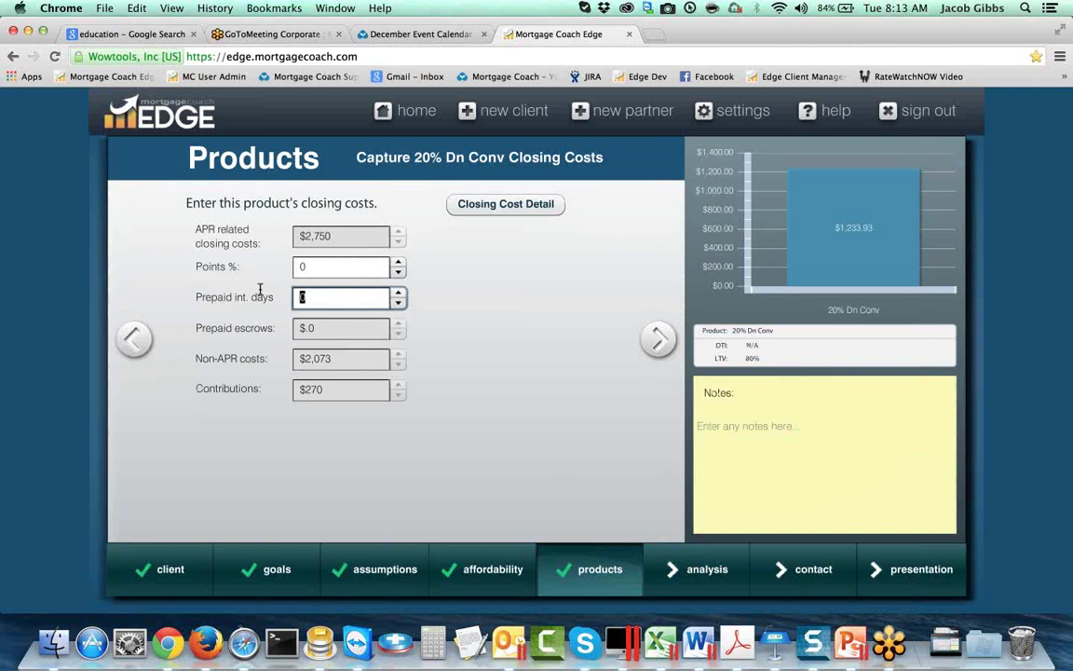
pyautogui.write('15')
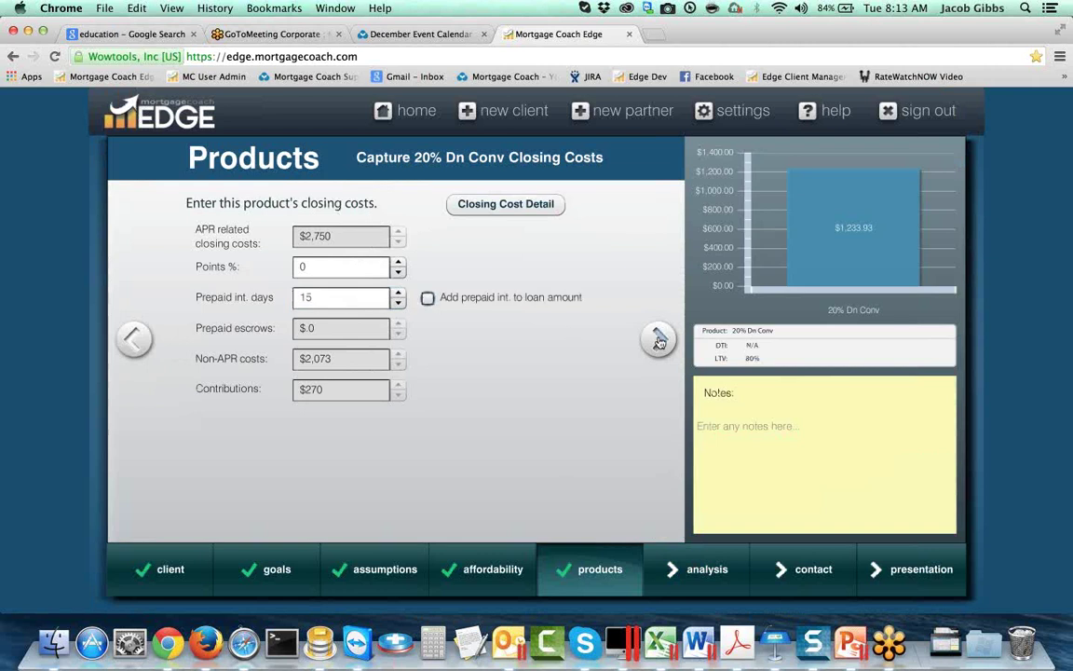
pyautogui.click(658, 341)
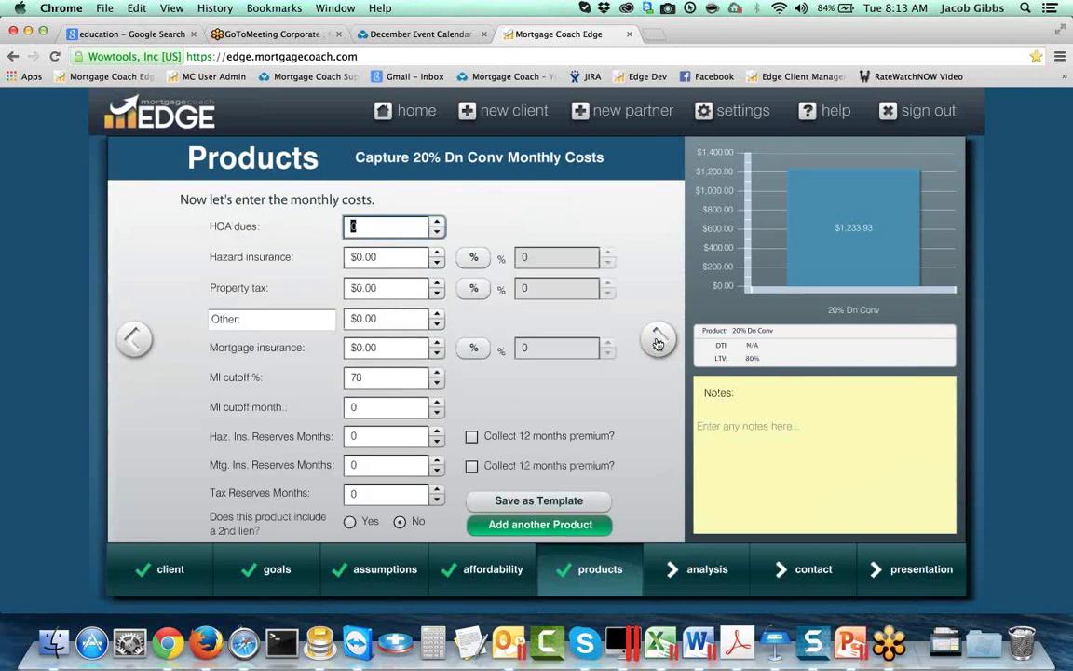
# Step: Set hazard insurance to 0.35% and property tax to 1.25% as percentage rates
pyautogui.click(471, 259)
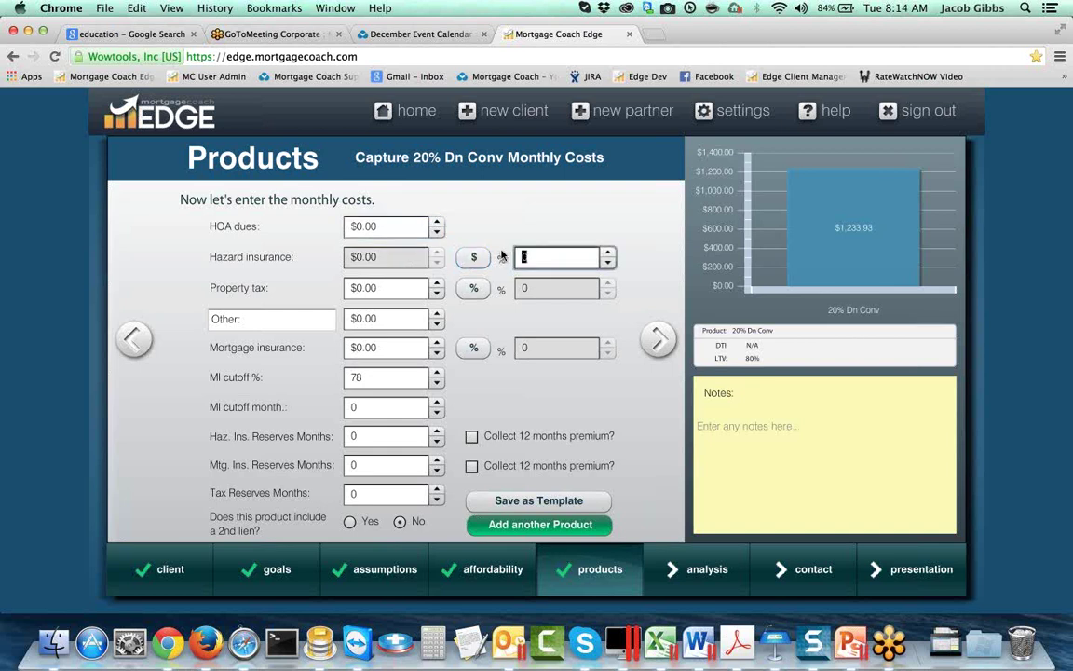
pyautogui.write('35')
pyautogui.press('Tab')
pyautogui.press('Tab')
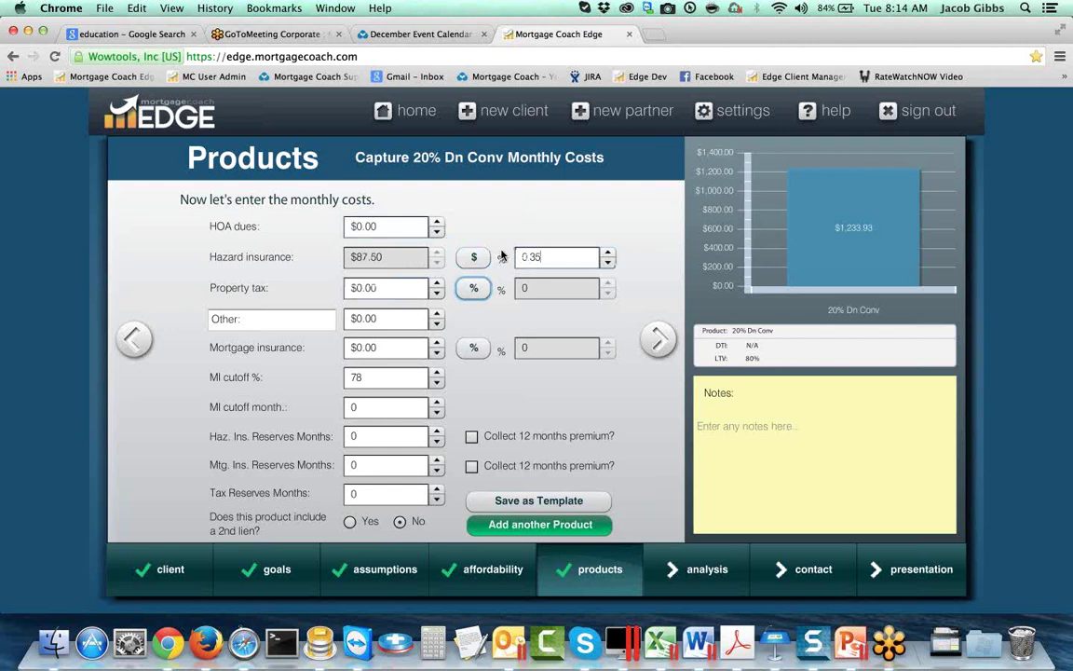
pyautogui.press('space')
pyautogui.press('Tab')
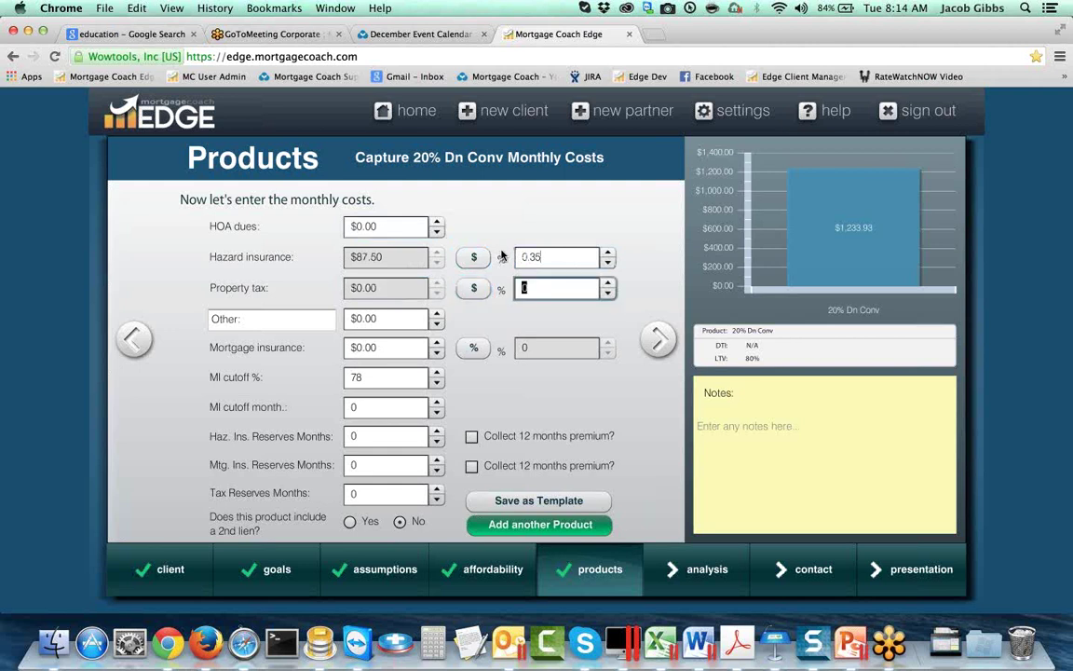
pyautogui.write('1.25')
pyautogui.press('Tab')
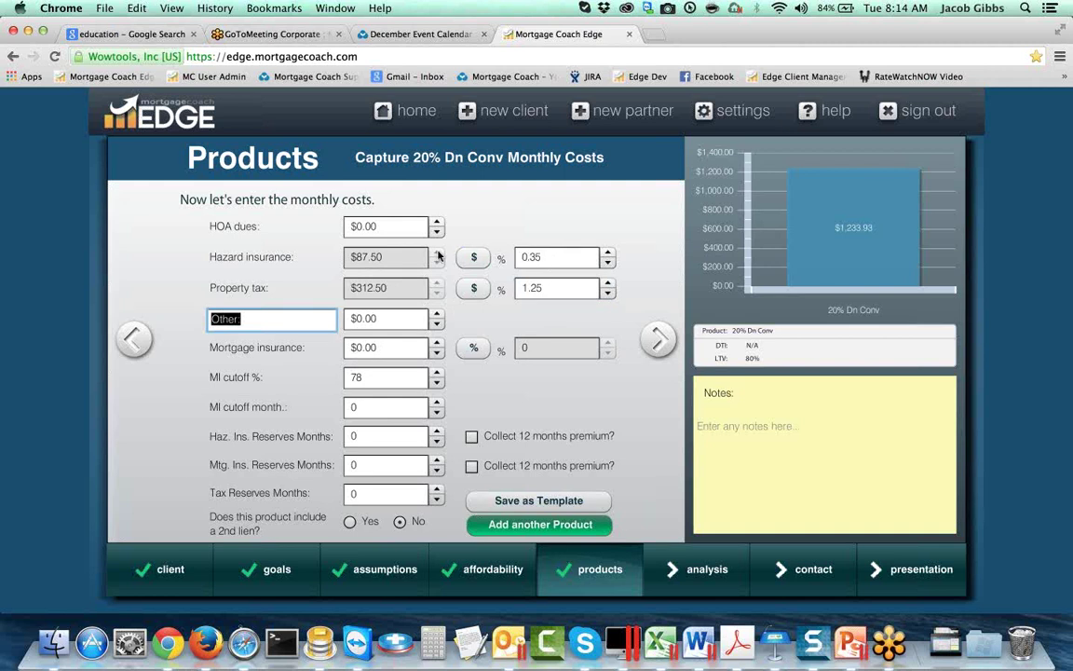
pyautogui.click(535, 257)
pyautogui.press('BackSpace')
pyautogui.write('8')
pyautogui.click(556, 256)
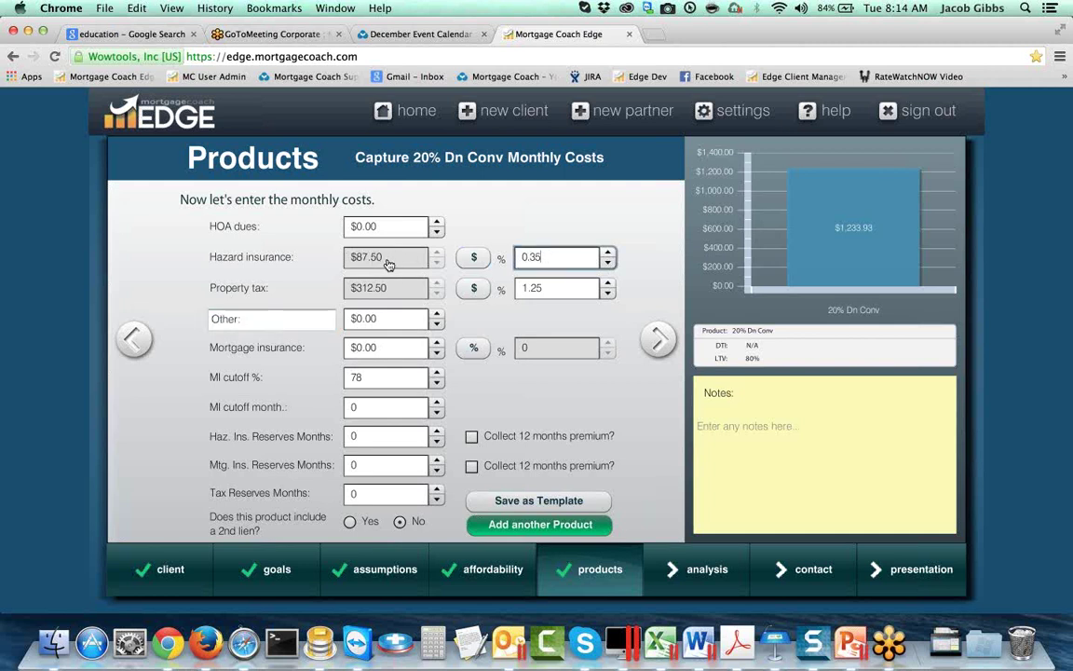
pyautogui.press('BackSpace')
pyautogui.write('3')
# Step: Set 3 months of hazard insurance reserves and 2 months of tax reserves
pyautogui.click(427, 436)
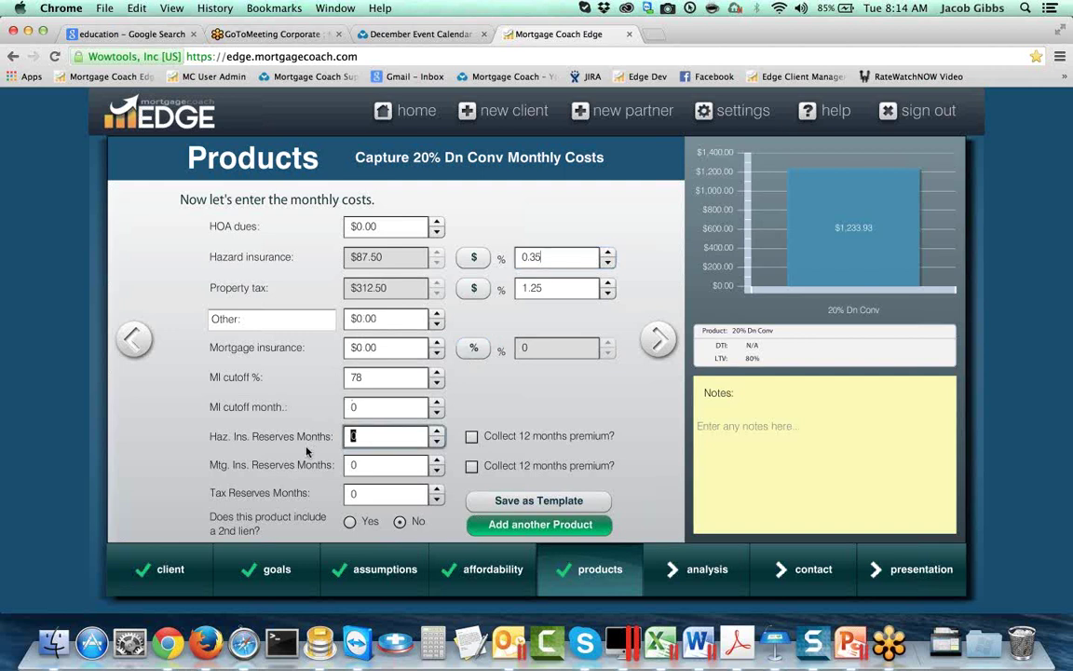
pyautogui.write('3')
pyautogui.press('Tab')
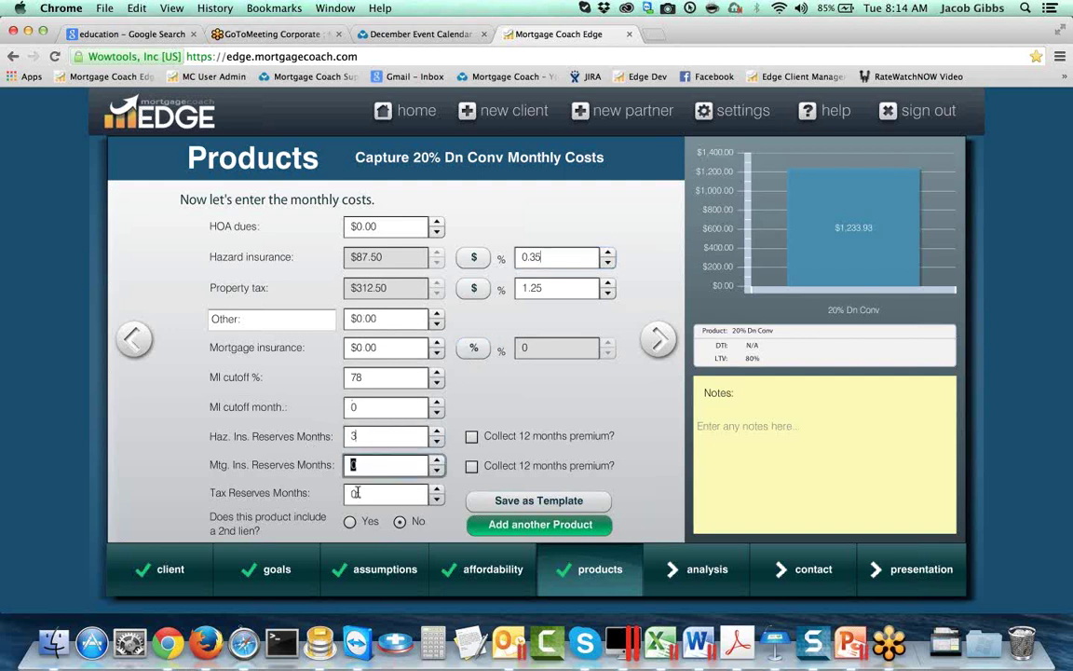
pyautogui.press('Tab')
pyautogui.write('2')
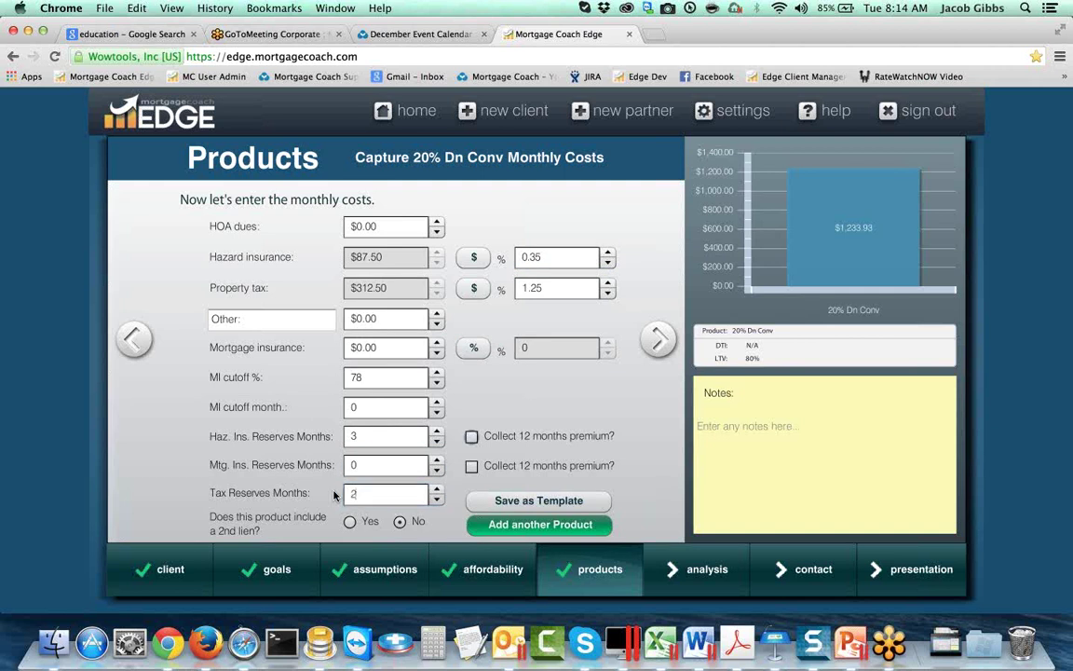
pyautogui.click(290, 438)
# Step: Reapply the closing-cost details with the new reserves, then return to monthly costs
pyautogui.click(130, 328)
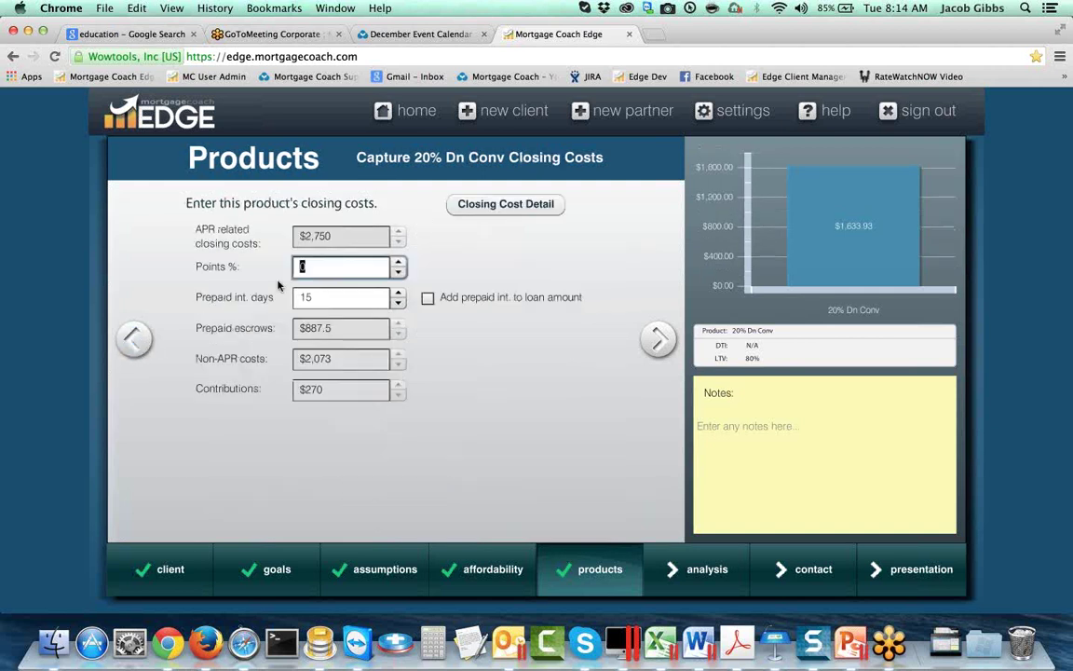
pyautogui.click(485, 210)
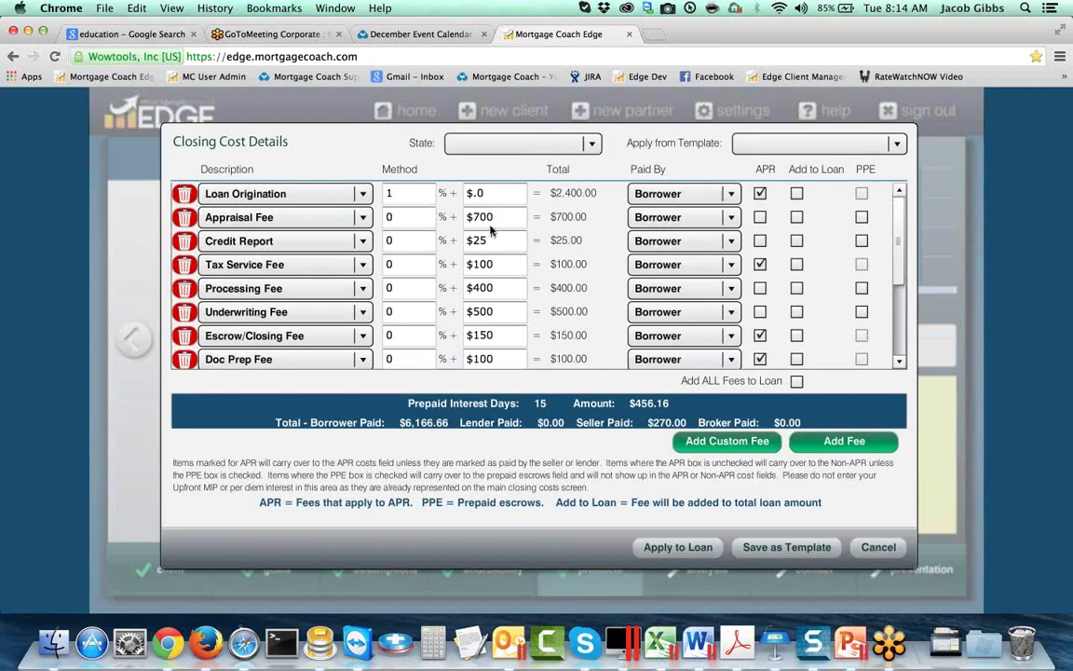
pyautogui.scroll(-5, 596, 270)
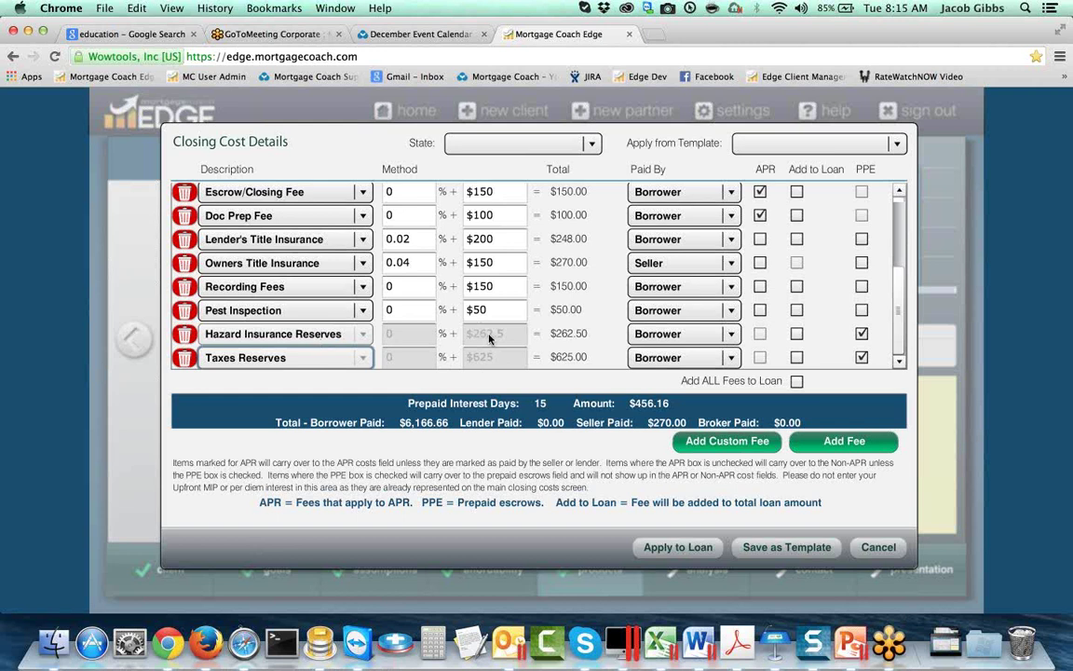
pyautogui.click(678, 550)
pyautogui.click(659, 339)
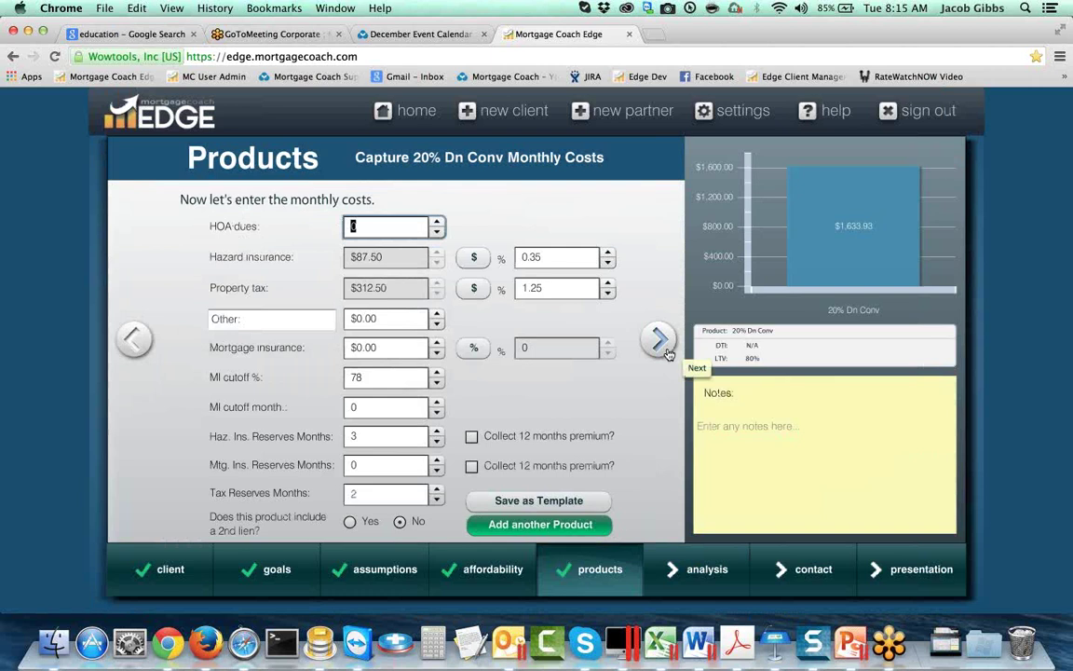
# Step: Add a second loan product copying the first product's loan details
pyautogui.click(546, 526)
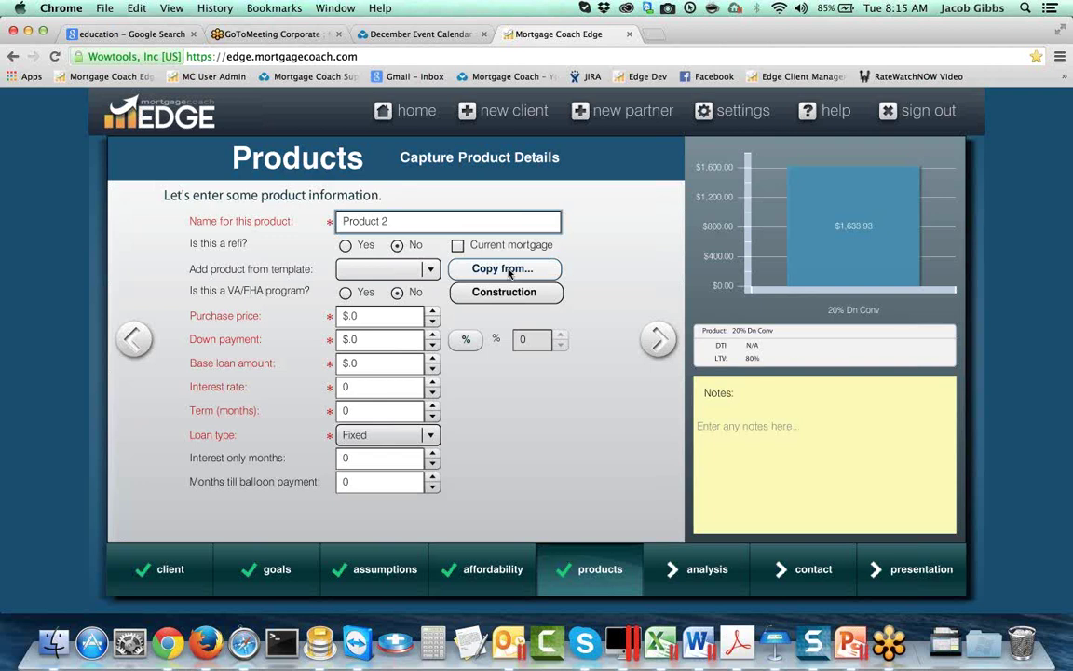
pyautogui.click(509, 271)
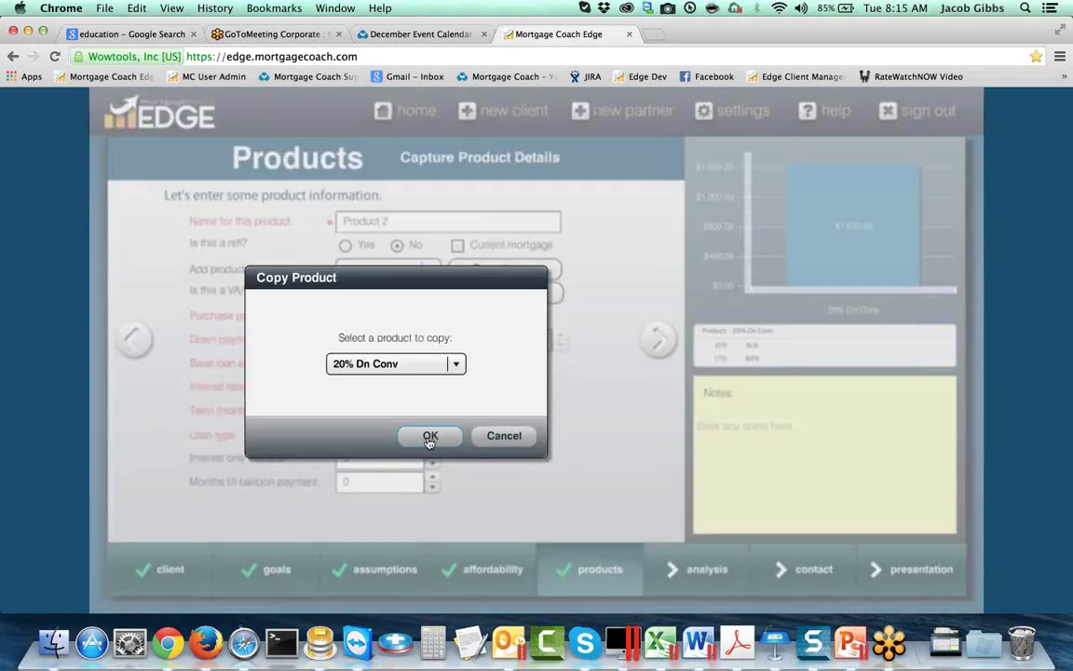
pyautogui.click(430, 433)
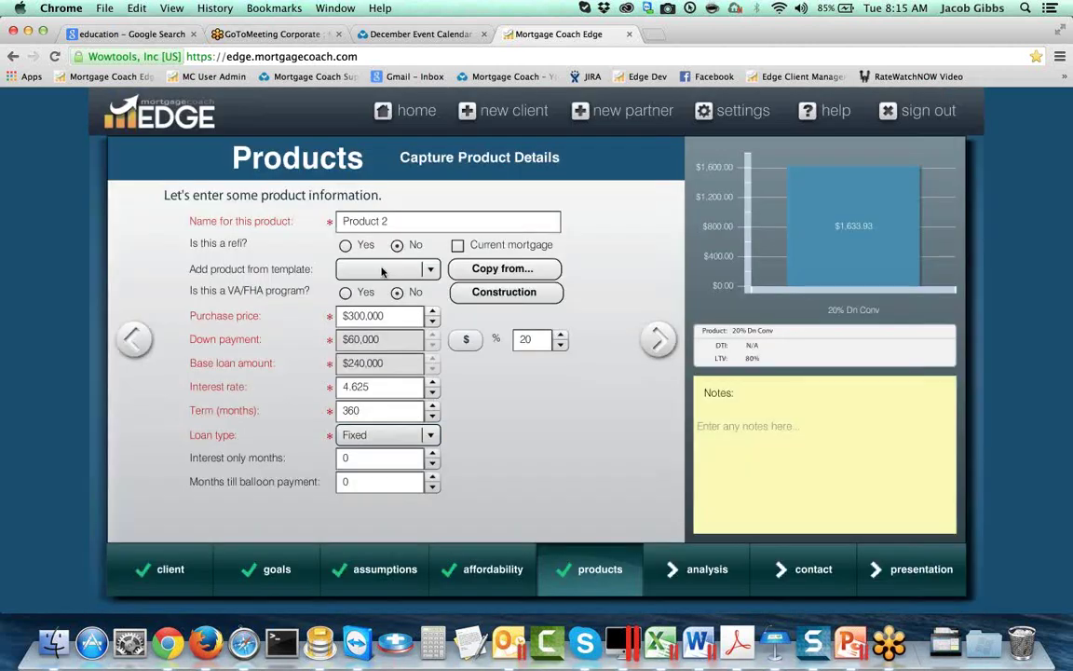
# Step: Name it '10% Dn Conv' with 10% down and continue to its closing costs
pyautogui.moveTo(402, 215); pyautogui.dragTo(271, 213)
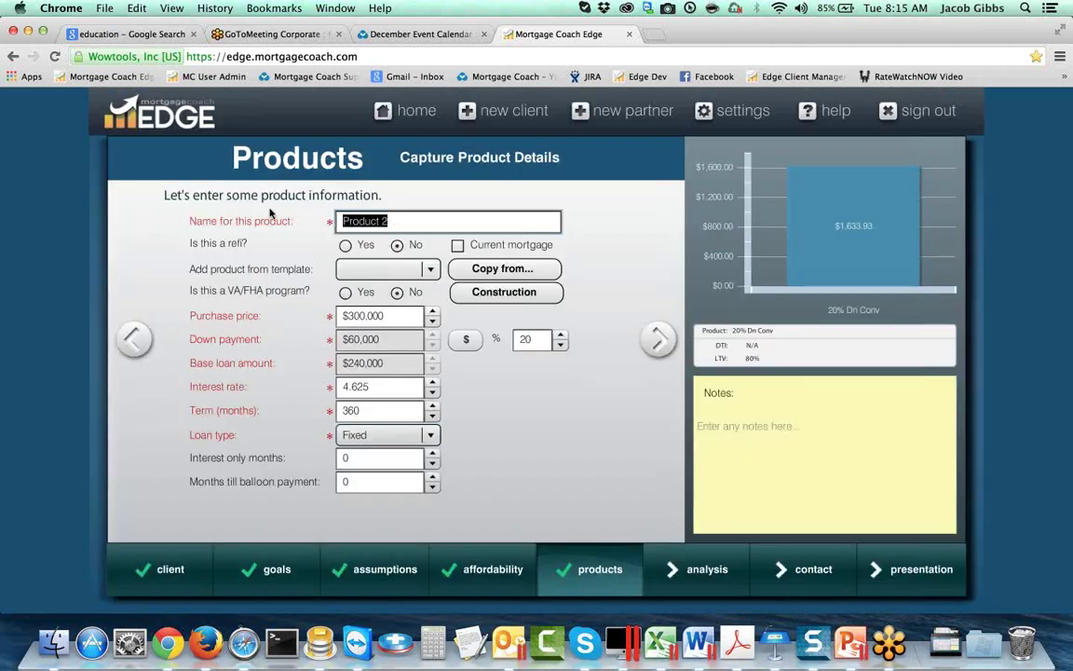
pyautogui.write('10%')
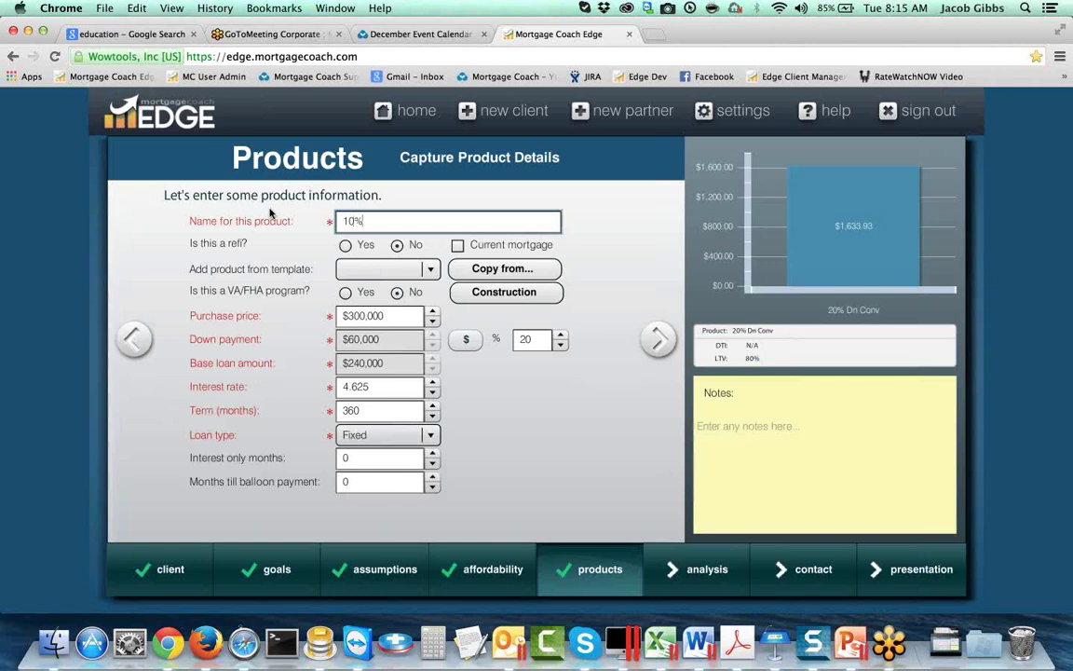
pyautogui.write(' Dn Conv')
pyautogui.click(270, 214)
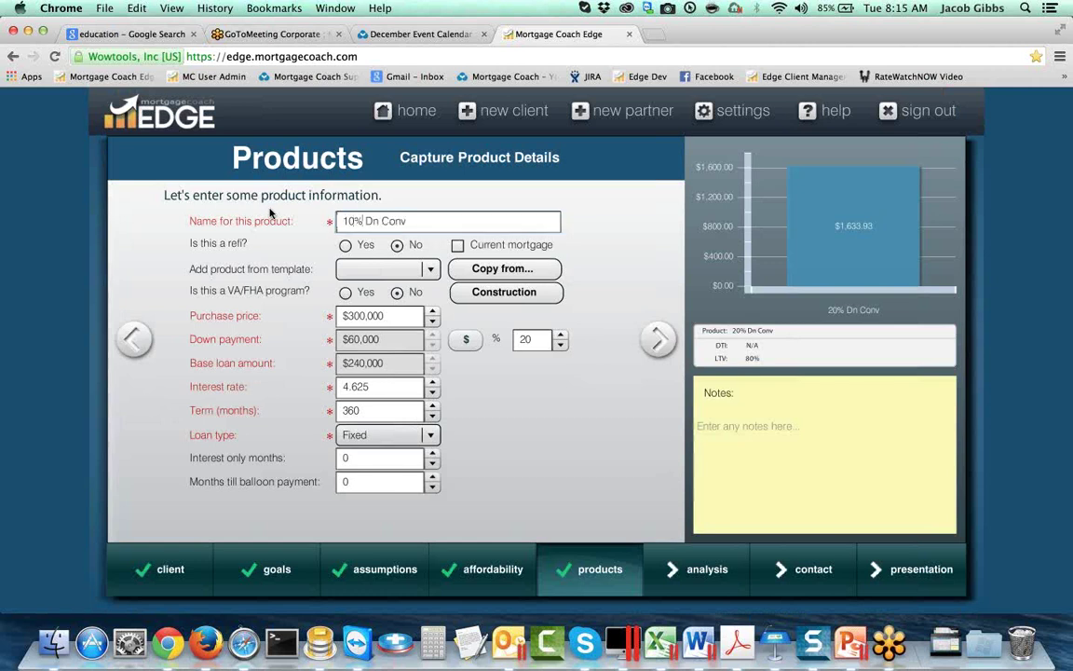
pyautogui.doubleClick(537, 338)
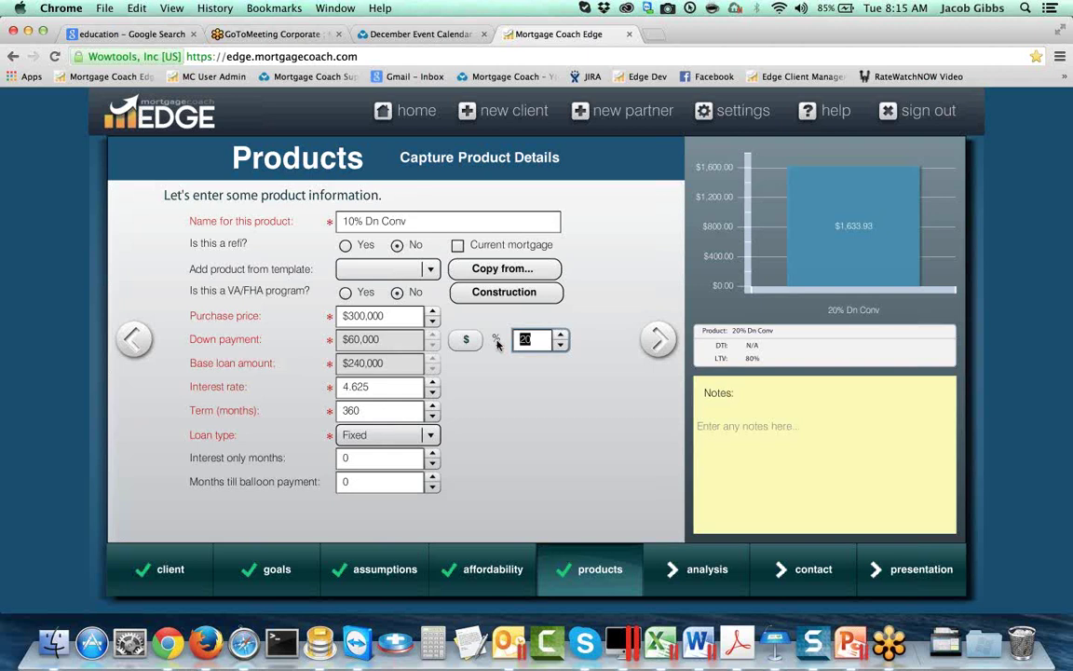
pyautogui.write('10')
pyautogui.press('Tab')
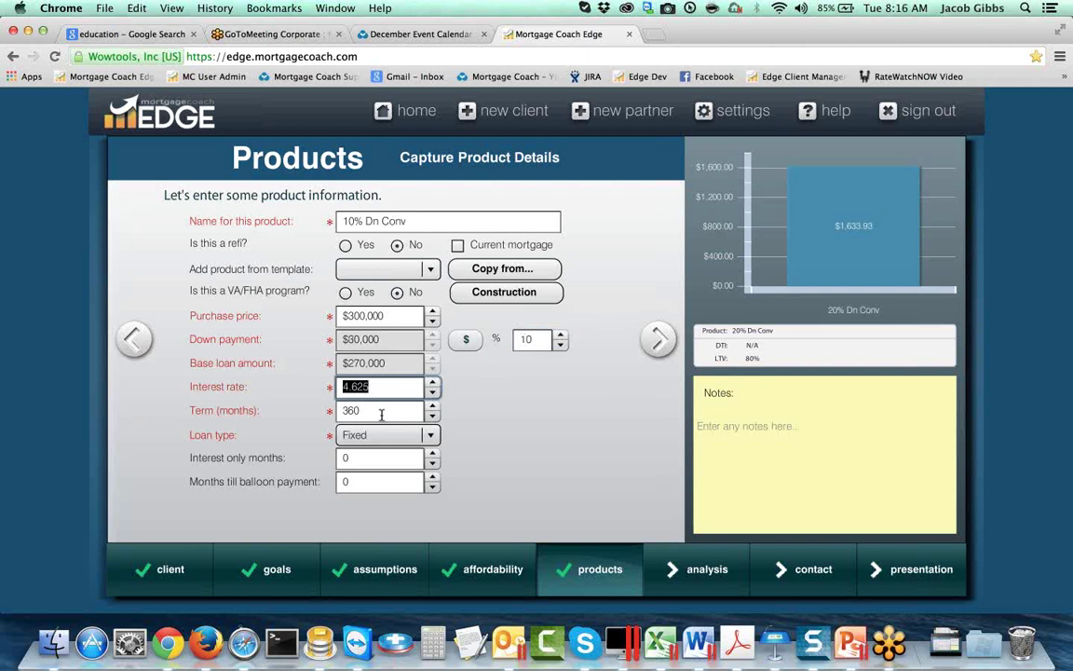
pyautogui.click(655, 342)
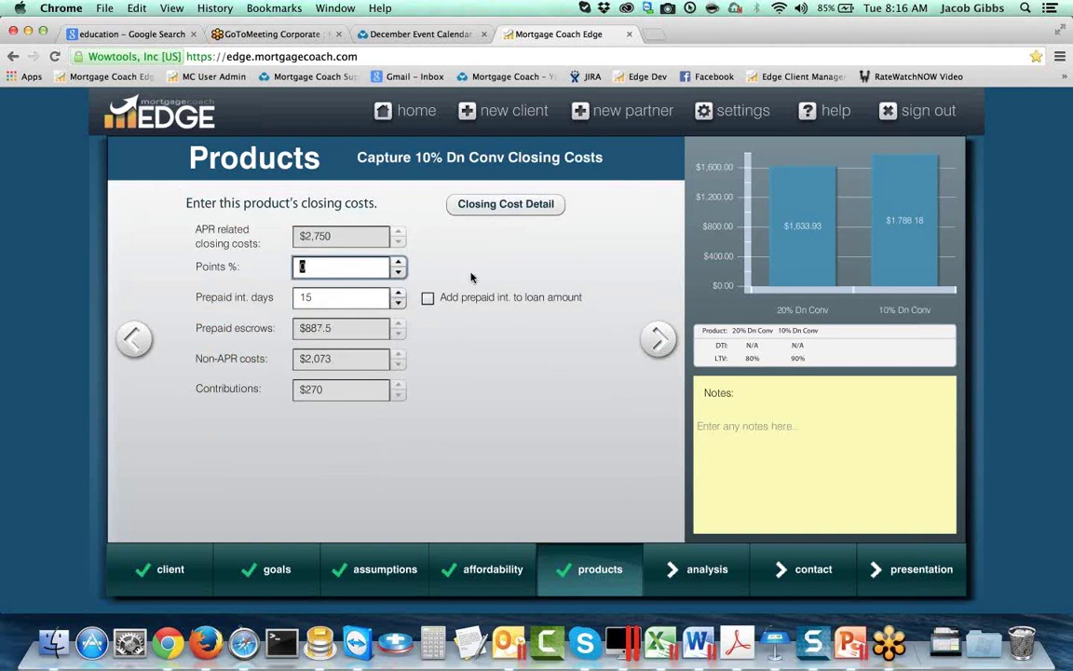
# Step: Change the Underwriting Fee to $600 in the closing-cost details and apply it
pyautogui.click(503, 207)
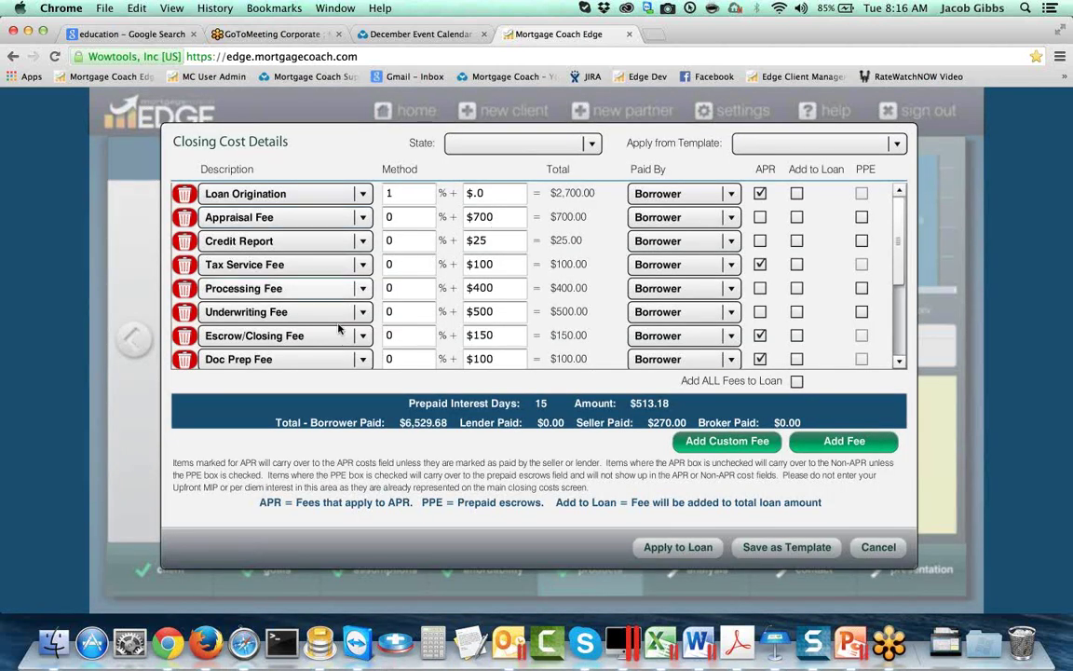
pyautogui.scroll(-1, 447, 316)
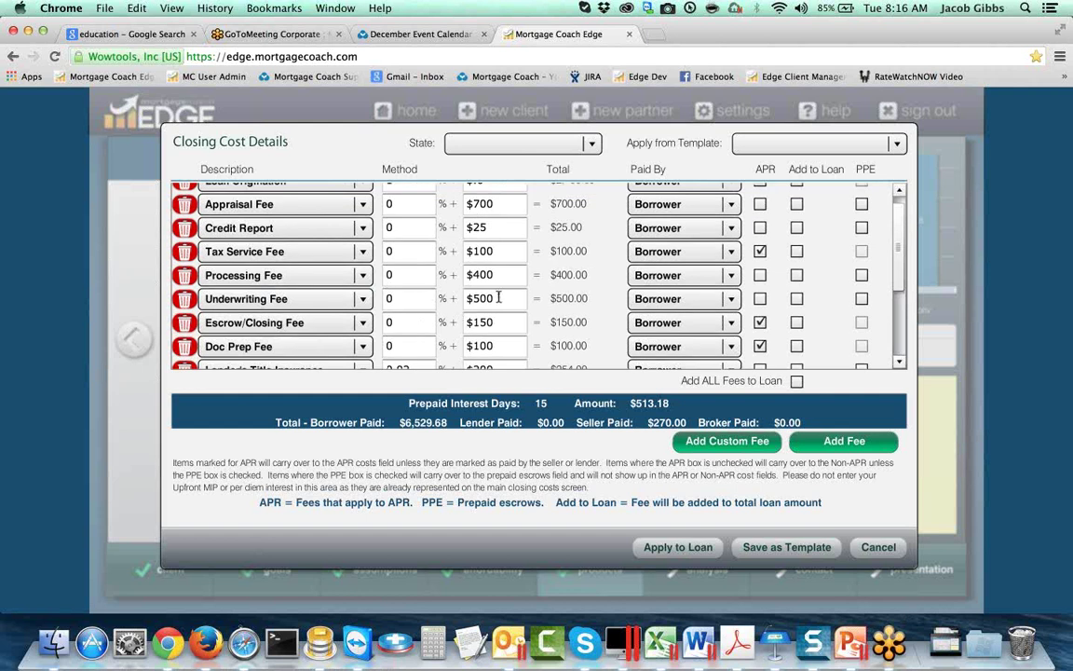
pyautogui.click(499, 298)
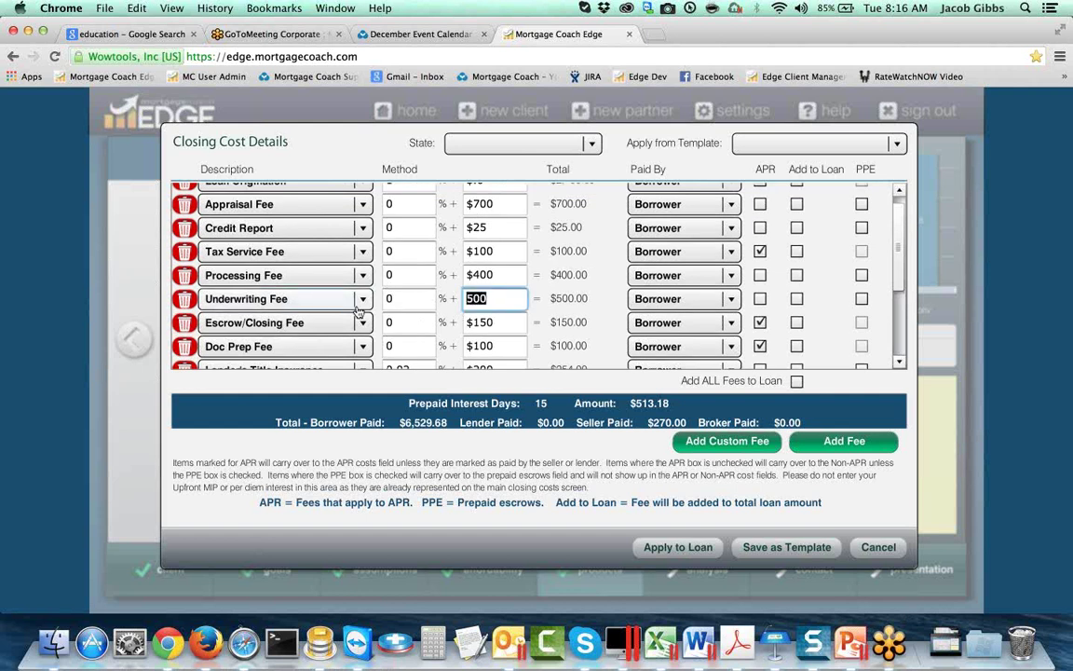
pyautogui.write('40')
pyautogui.press('BackSpace')
pyautogui.press('BackSpace')
pyautogui.write('600')
pyautogui.press('Tab')
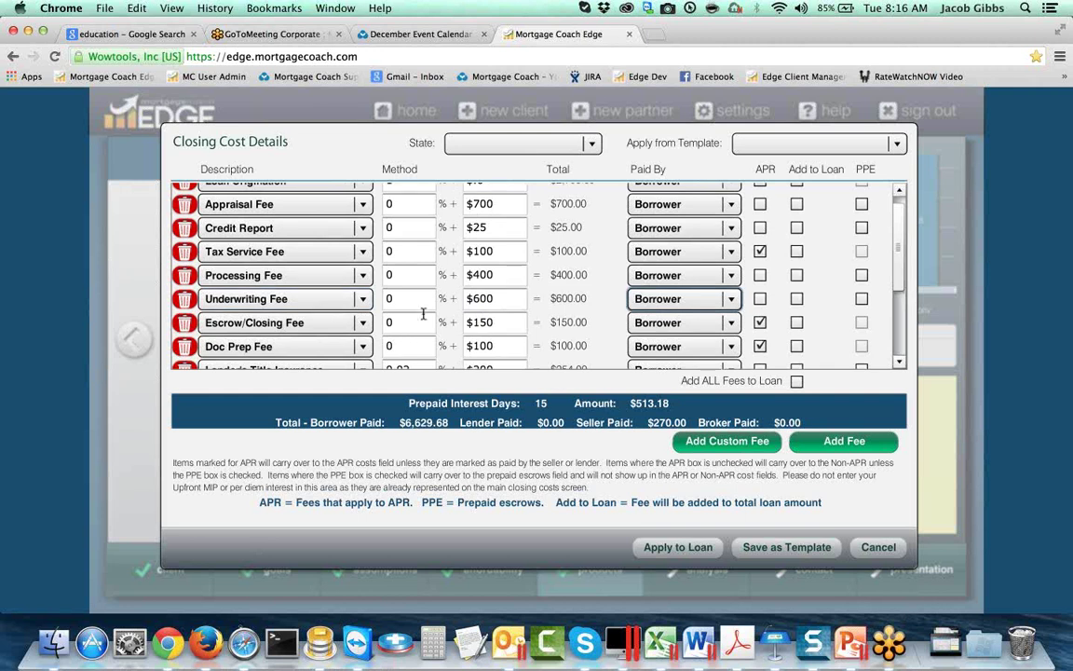
pyautogui.click(678, 550)
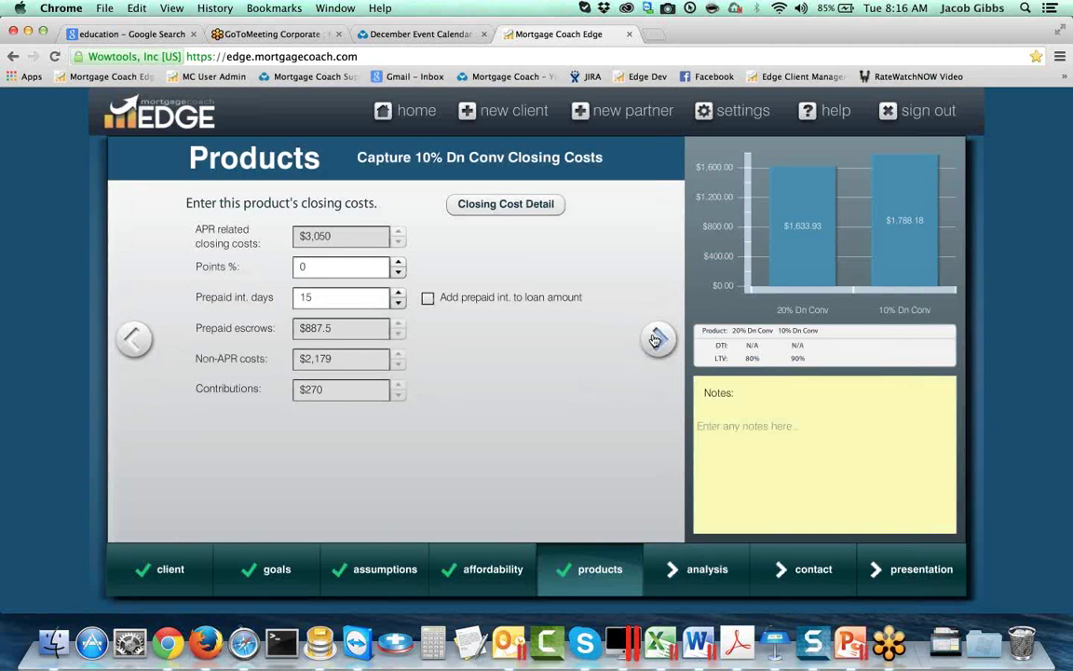
# Step: Enter 0.9% mortgage insurance on 10% Dn Conv's monthly costs, then add a third product
pyautogui.click(657, 339)
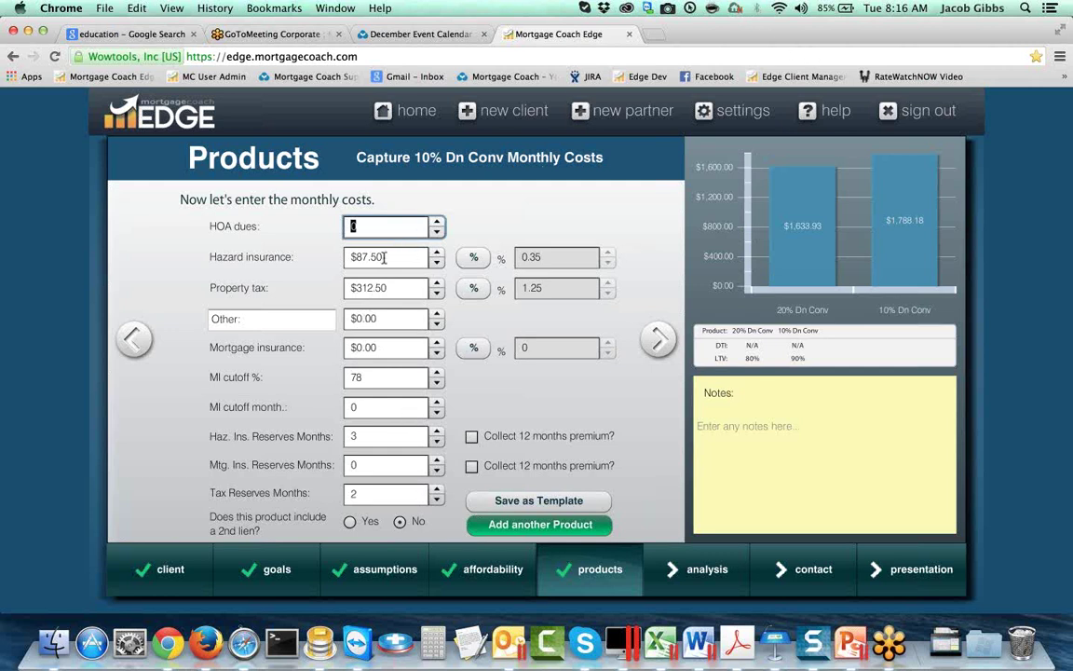
pyautogui.click(473, 347)
pyautogui.click(475, 348)
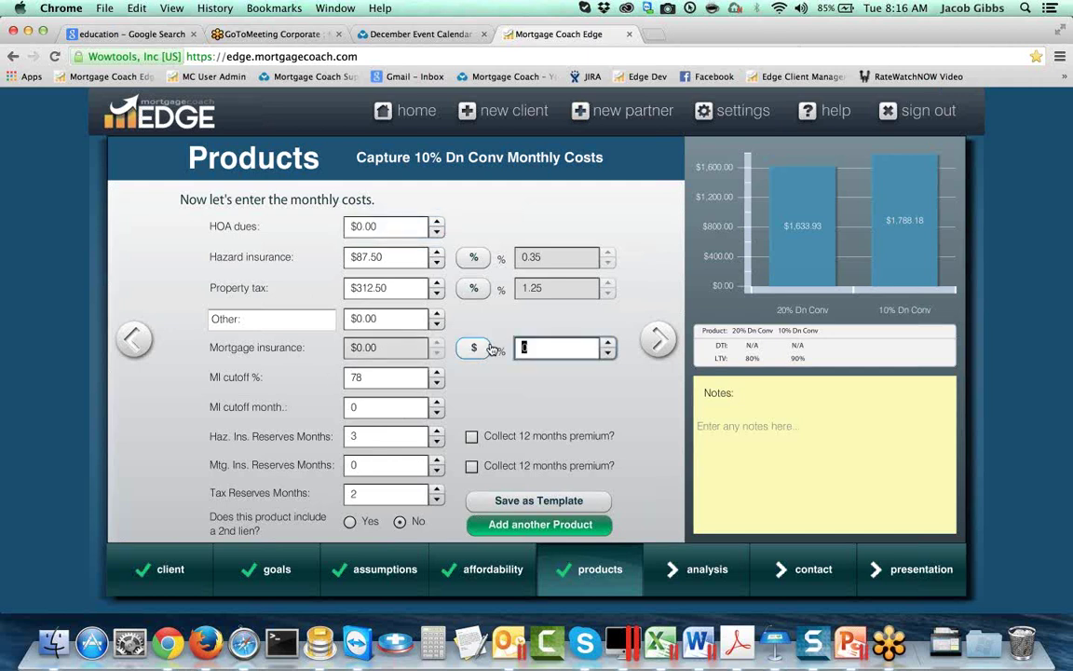
pyautogui.write('0.9')
pyautogui.press('Tab')
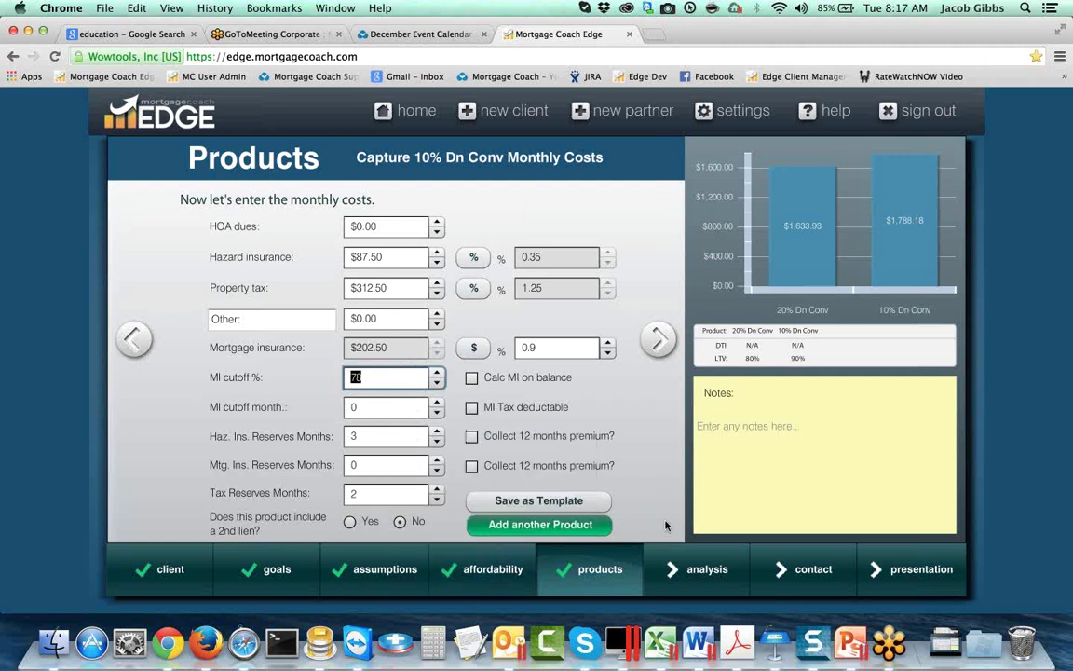
pyautogui.click(575, 527)
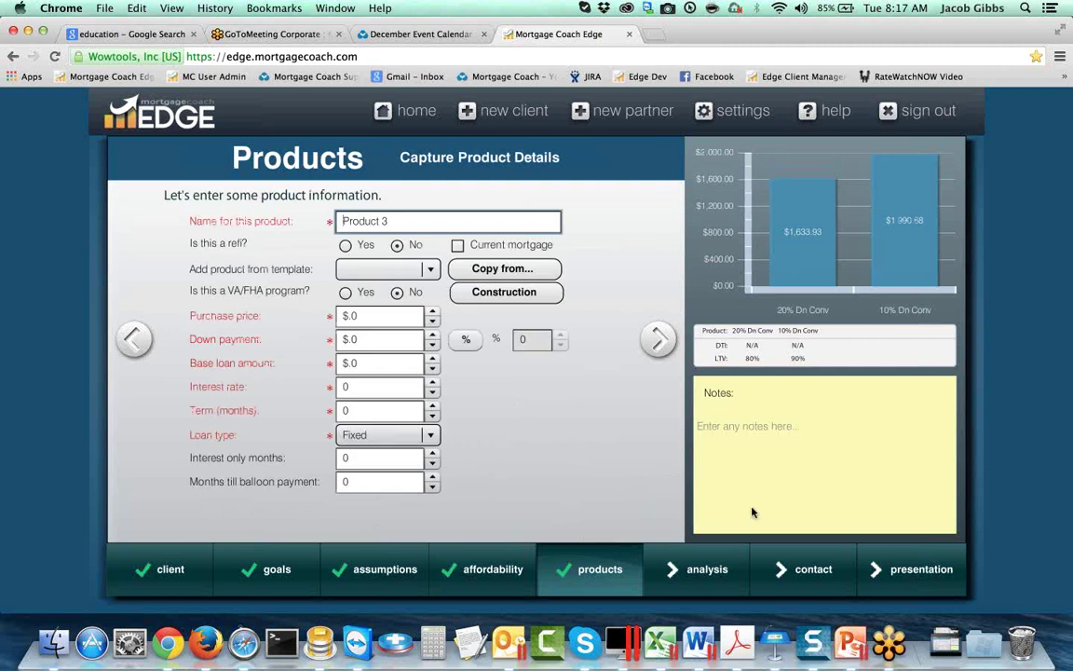
# Step: Exclude Product 3 from the Total Cost Analysis presentation
pyautogui.moveTo(880, 564)
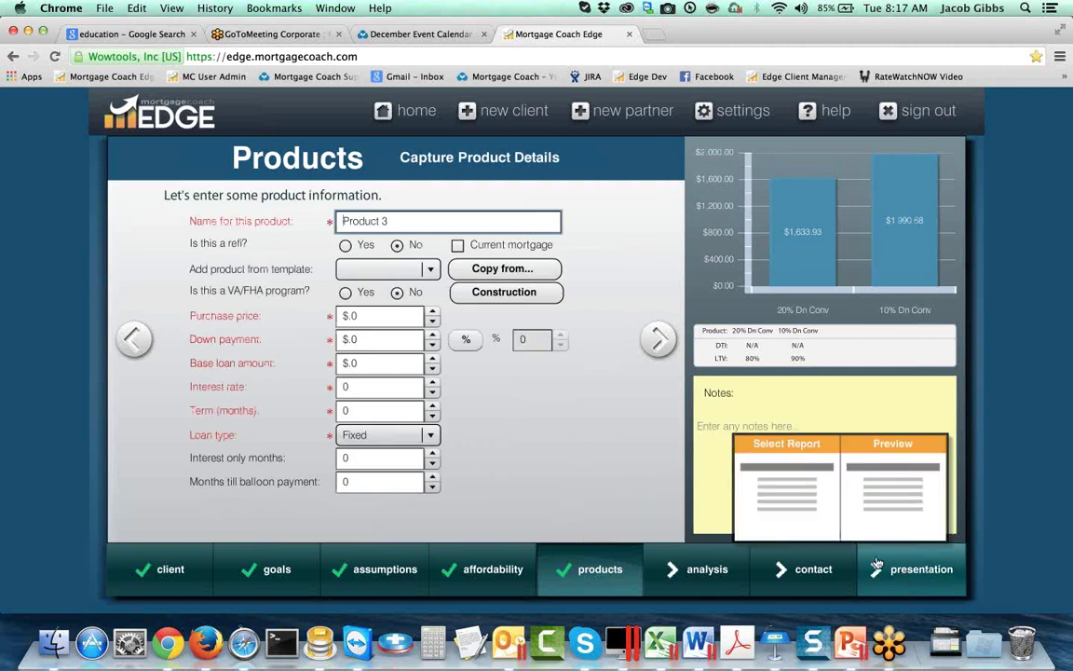
pyautogui.click(877, 563)
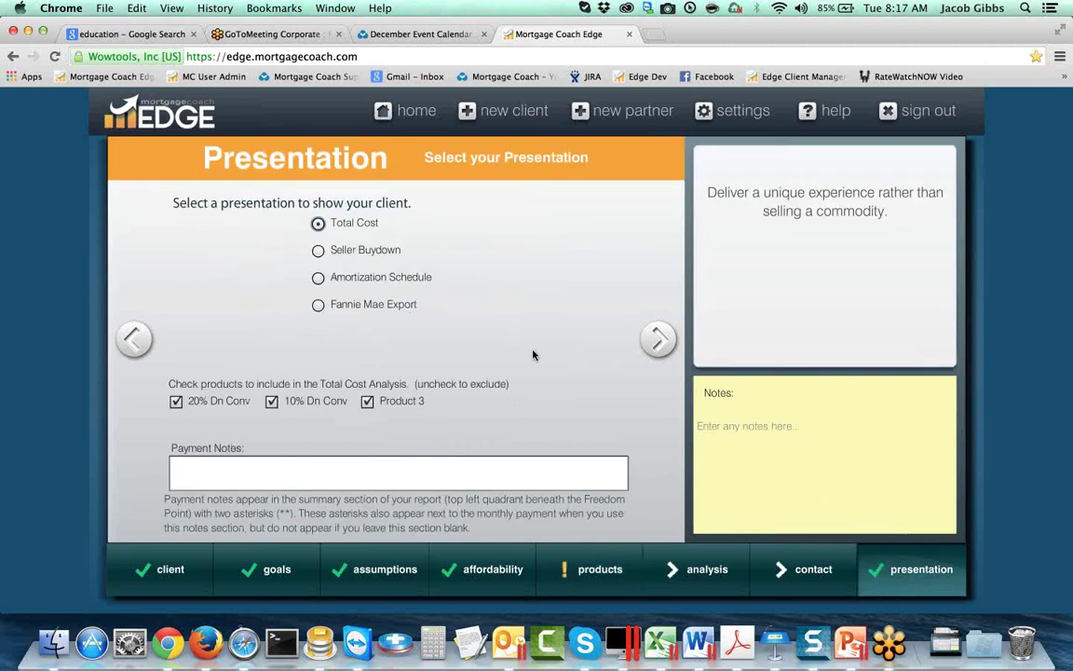
pyautogui.click(367, 400)
# Step: Accept the summary, short-term, long-term and delivery setup screens and preview the report
pyautogui.click(658, 340)
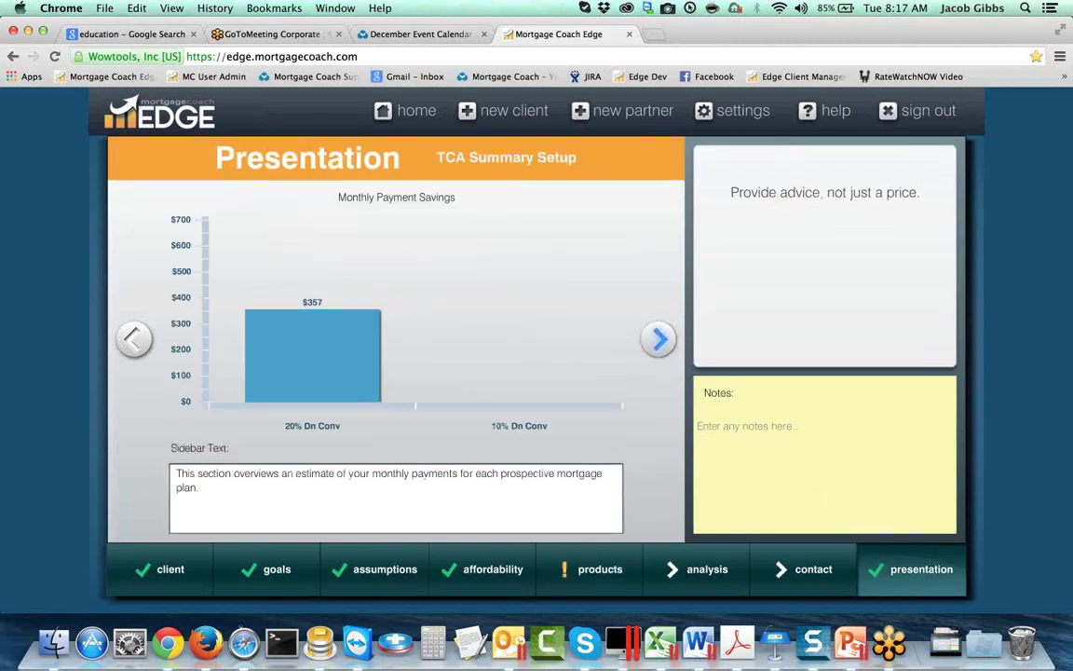
pyautogui.click(658, 340)
pyautogui.click(654, 402)
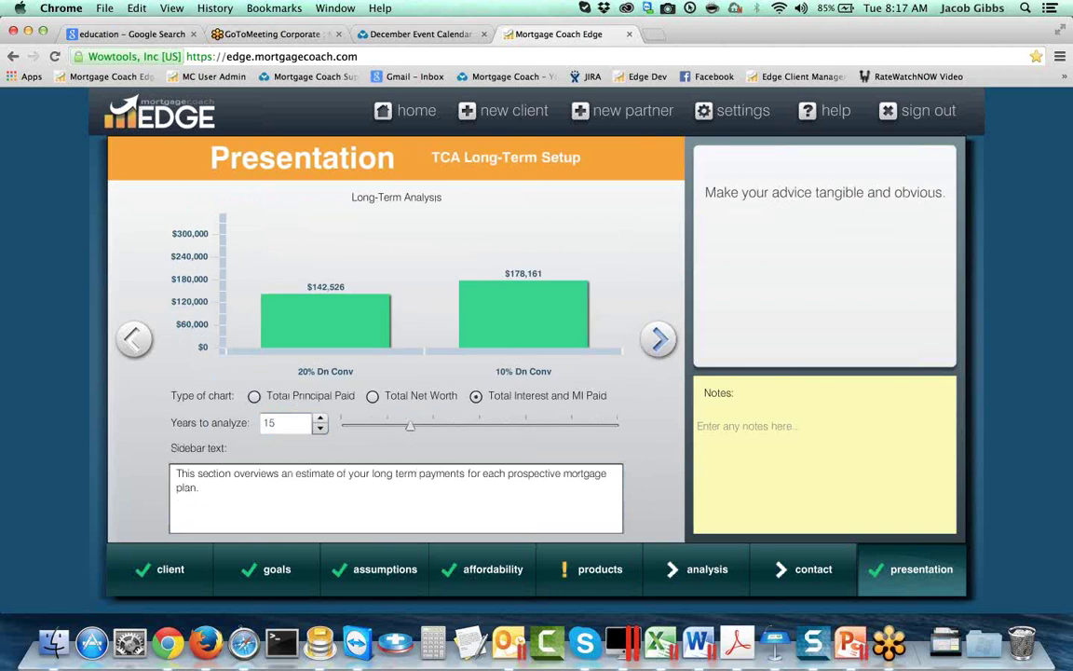
pyautogui.click(657, 340)
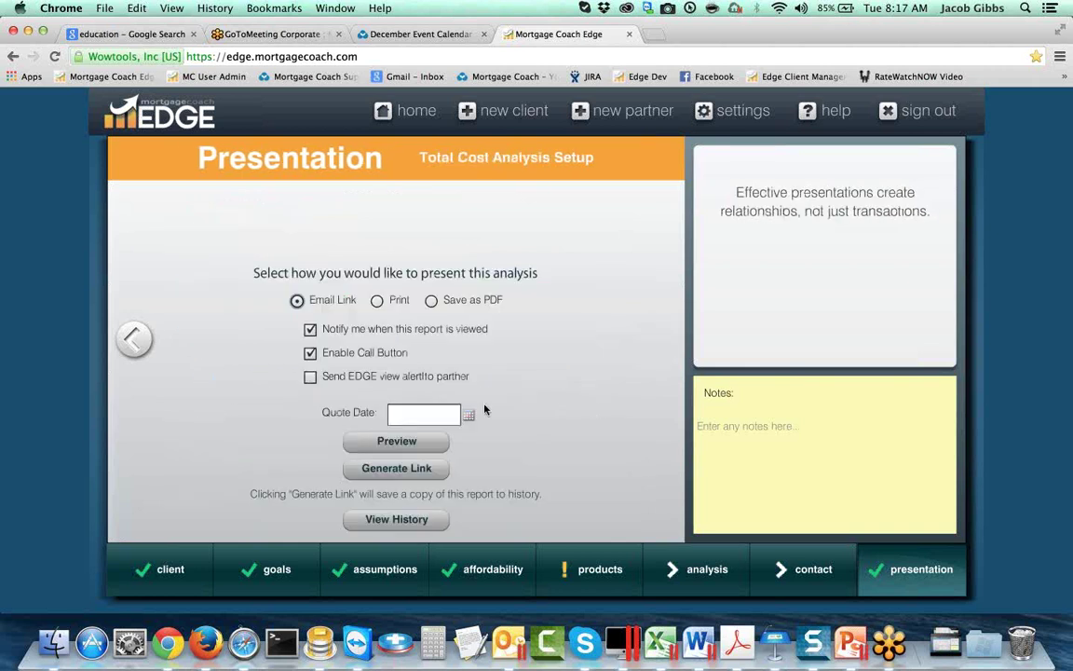
pyautogui.click(397, 441)
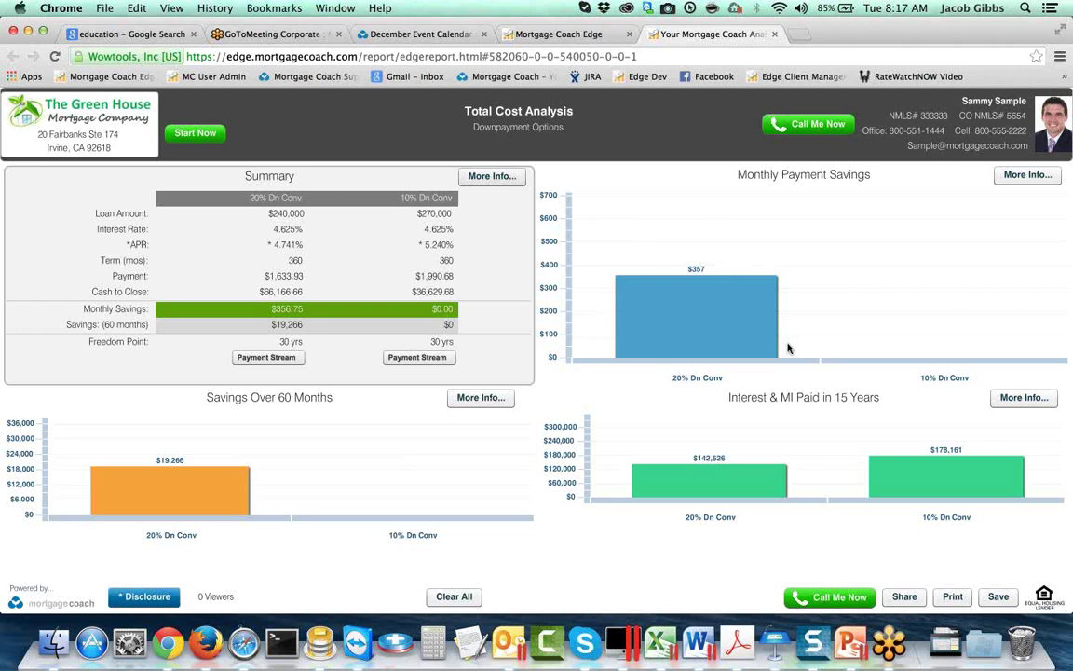
# Step: Highlight the 10% and 20% Dn Conv Cash to Close cells and 20% Dn Conv savings bar, then return to setup
pyautogui.click(422, 293)
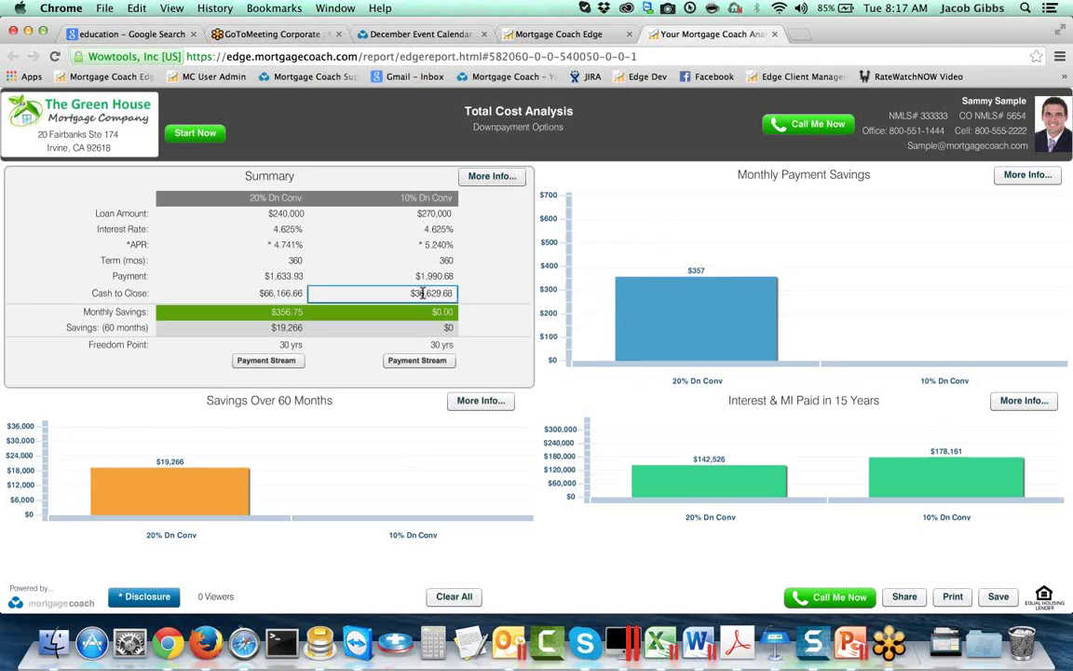
pyautogui.click(252, 294)
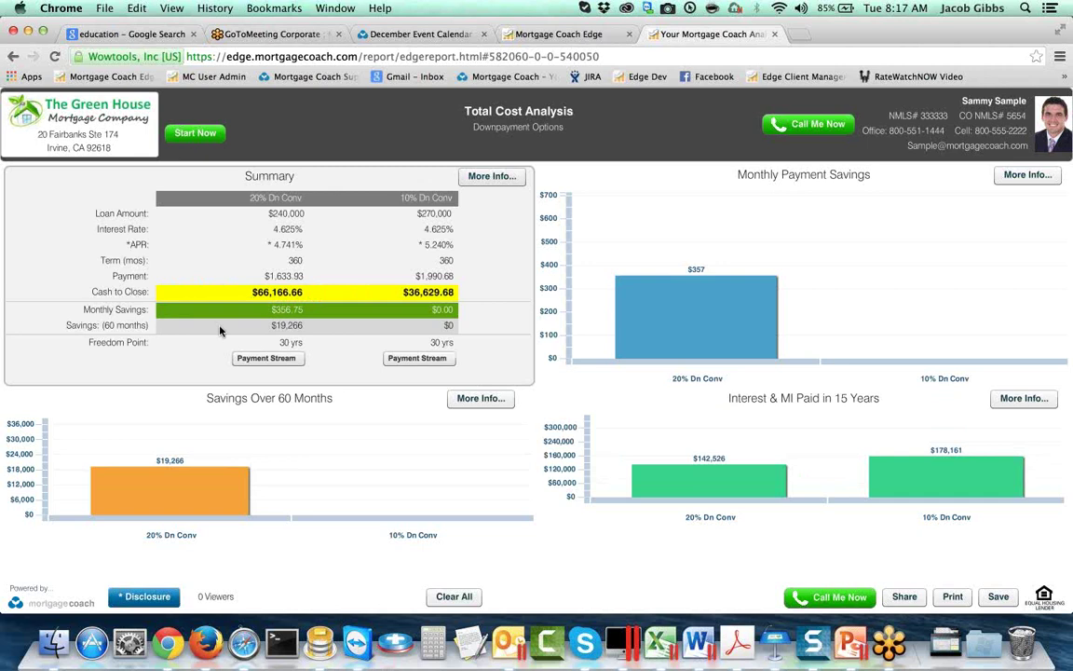
pyautogui.click(174, 490)
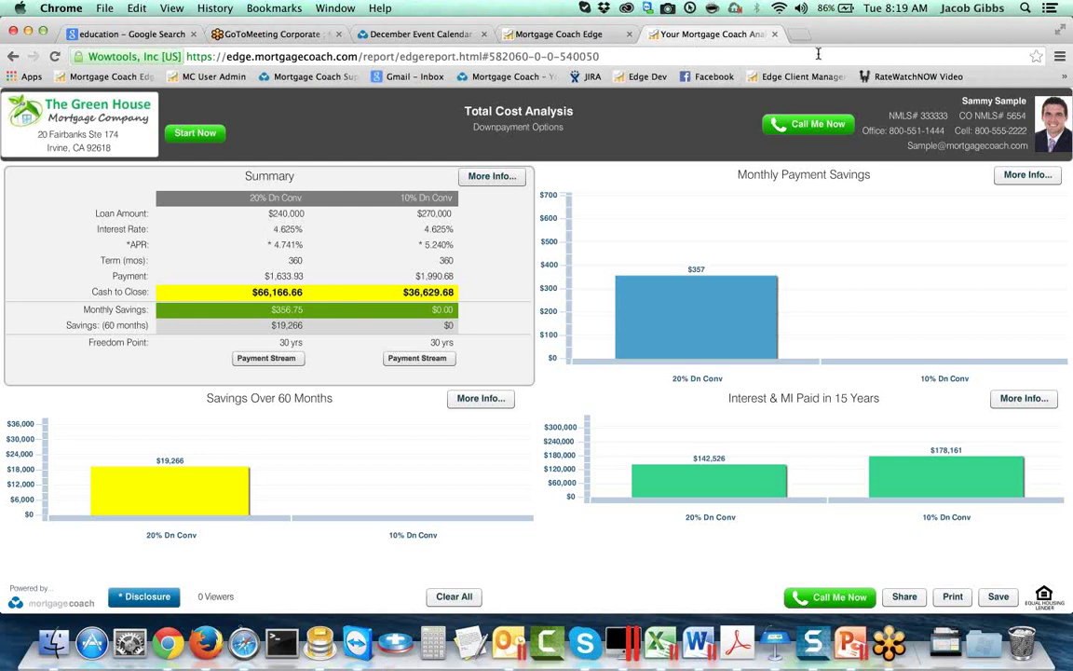
pyautogui.moveTo(621, 305)
pyautogui.click(565, 34)
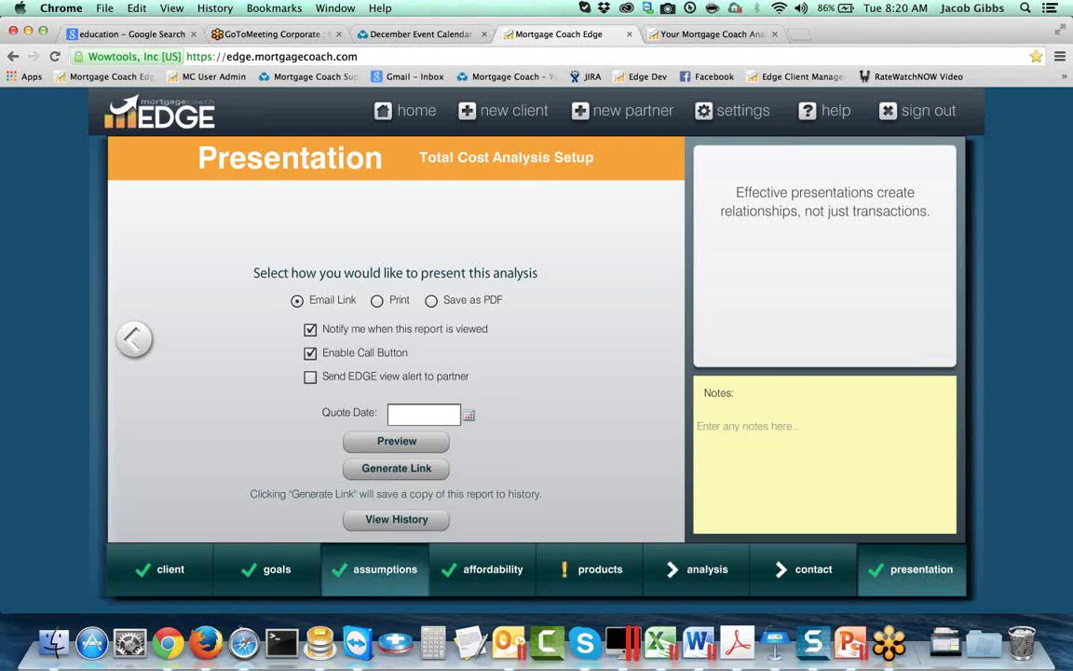
# Step: On the Affordability step, keep Savings Balance at $0 and bring up the Tax Credits dialog
pyautogui.click(387, 562)
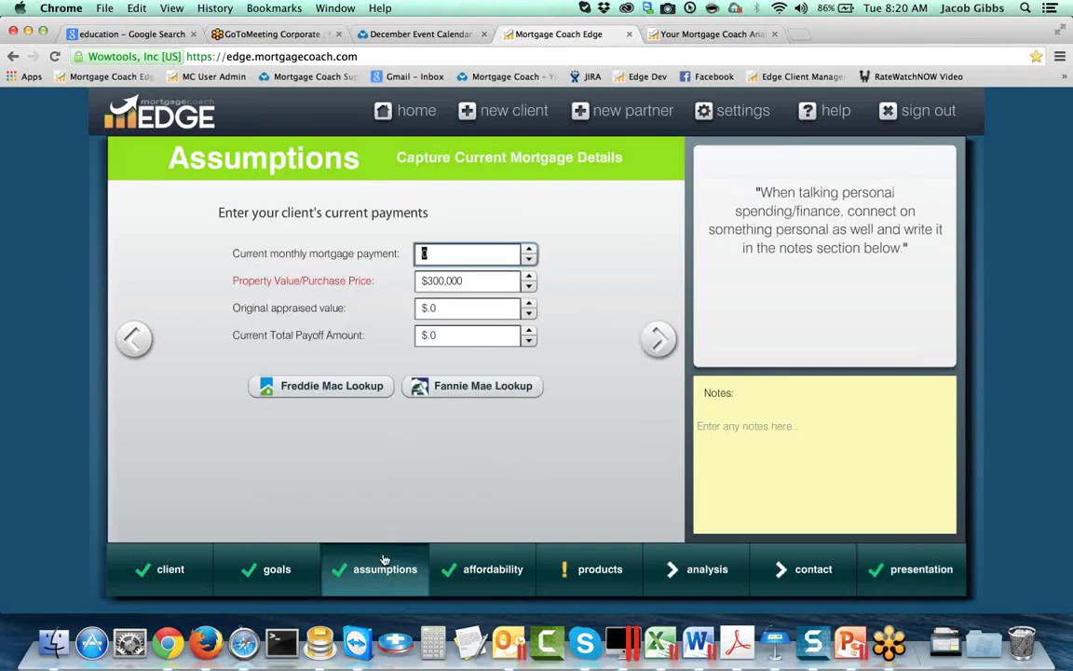
pyautogui.click(657, 339)
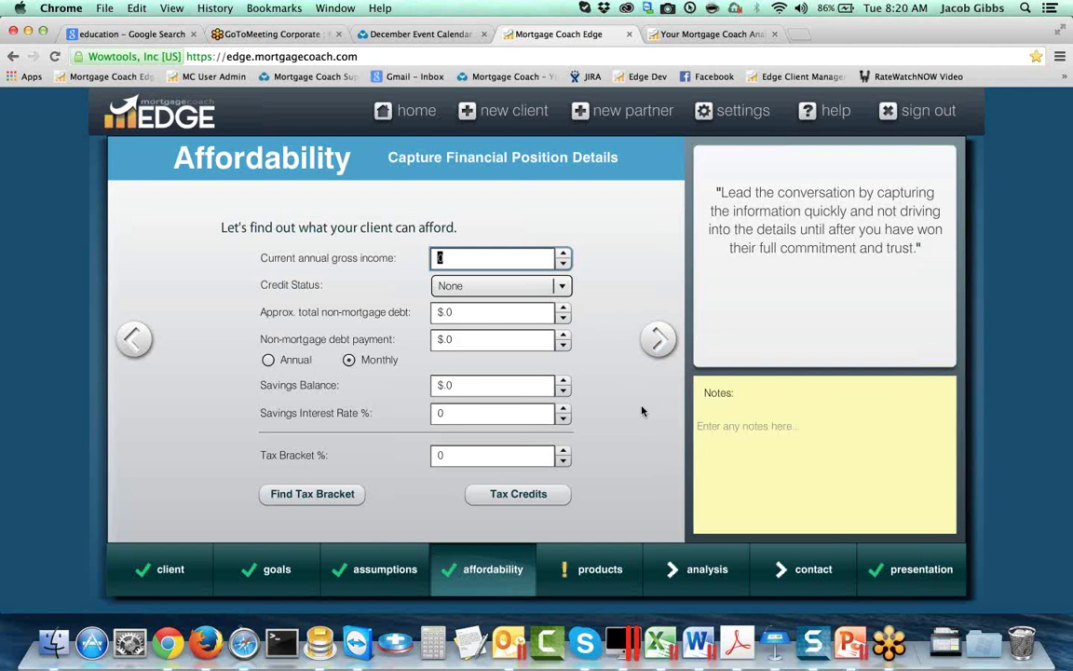
pyautogui.click(453, 455)
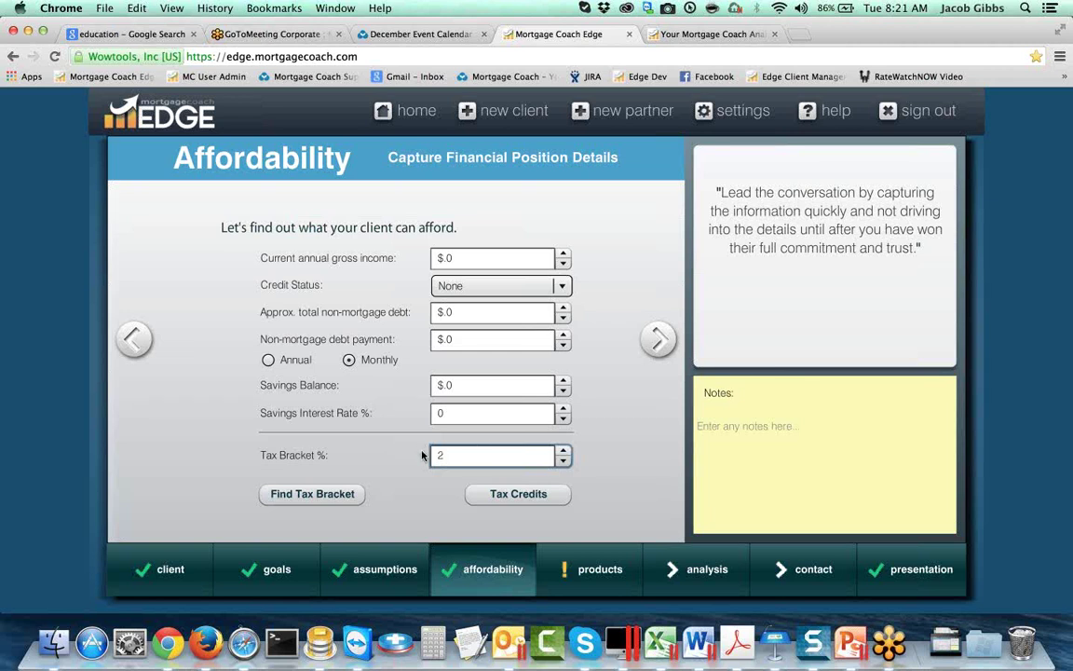
pyautogui.hotkey('shift', 'Tab')
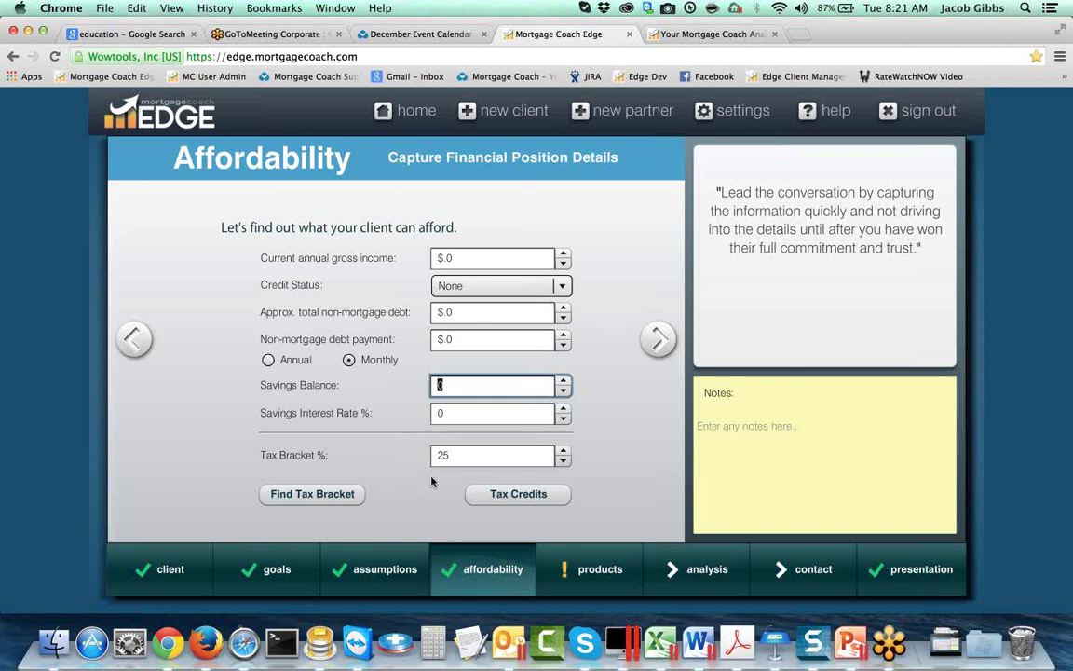
pyautogui.click(533, 495)
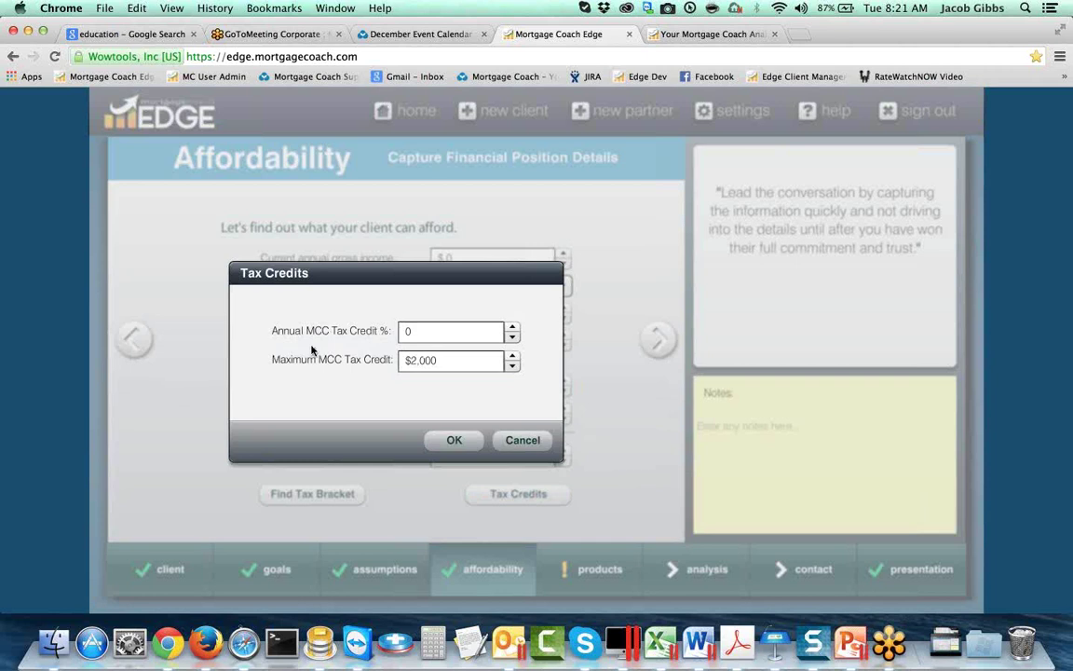
# Step: Set Annual MCC Tax Credit to 20% with a $2,000 maximum, then reopen it to verify
pyautogui.click(415, 331)
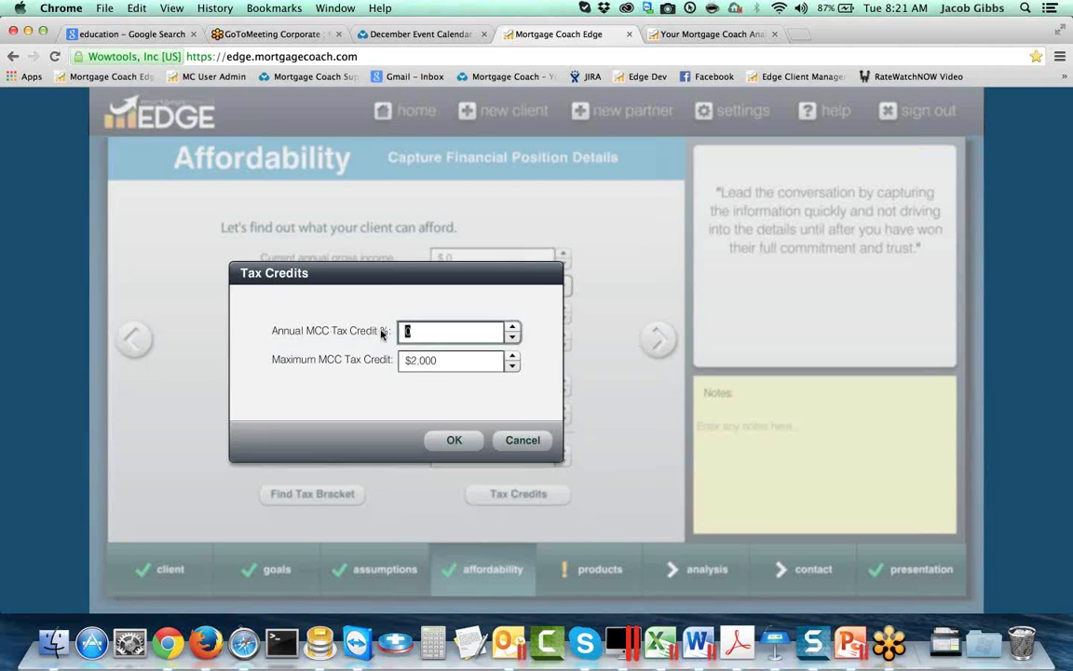
pyautogui.write('20')
pyautogui.press('Tab')
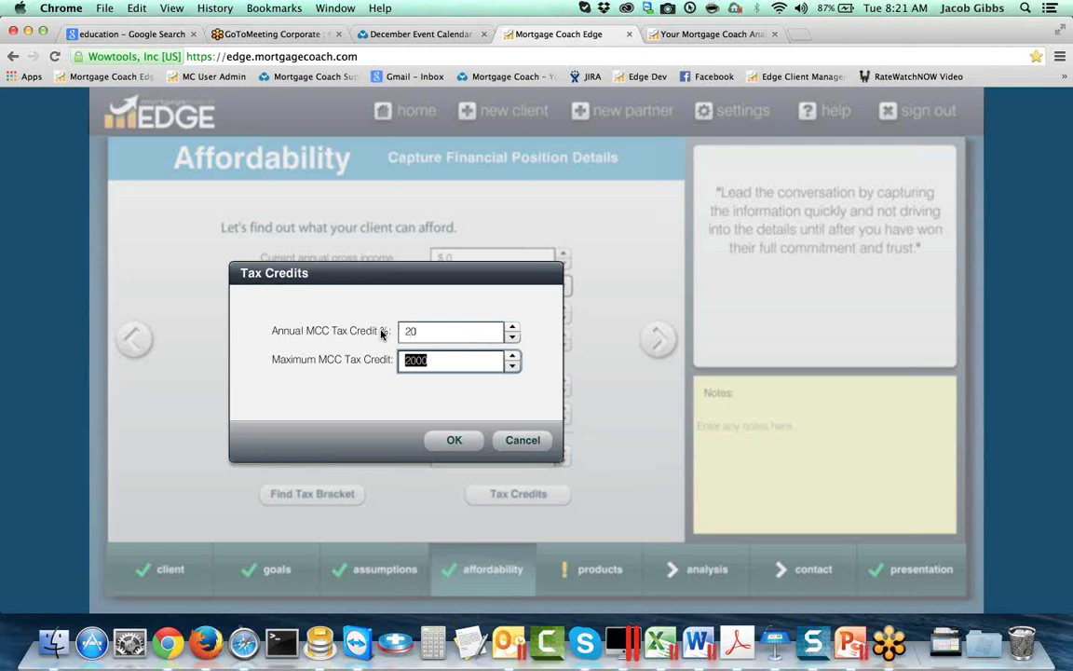
pyautogui.moveTo(416, 360)
pyautogui.click(451, 443)
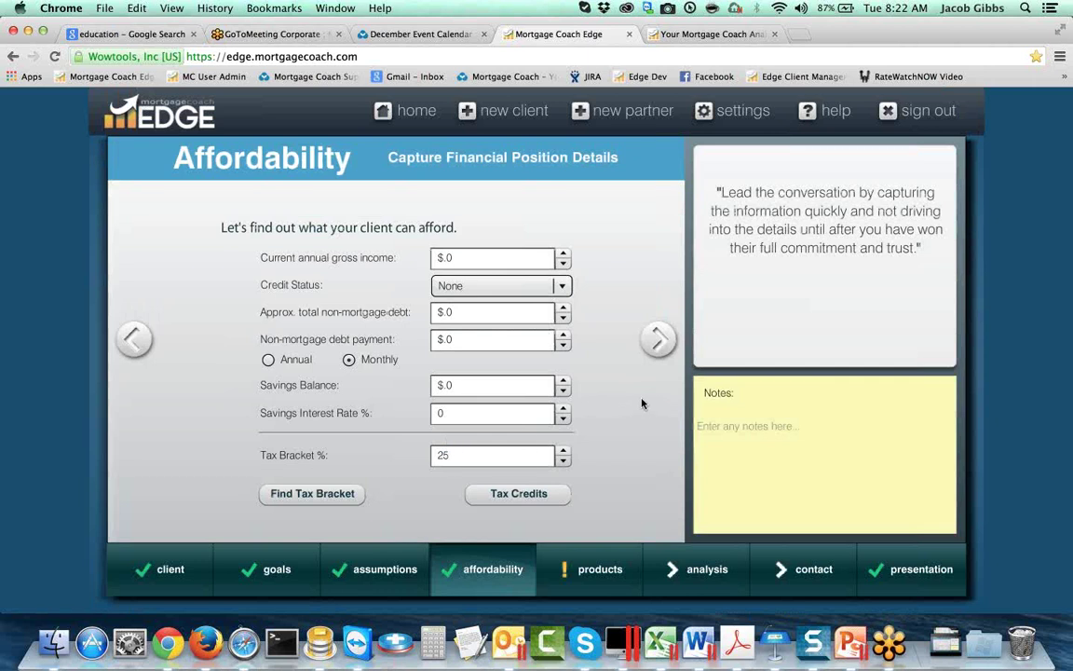
pyautogui.click(519, 496)
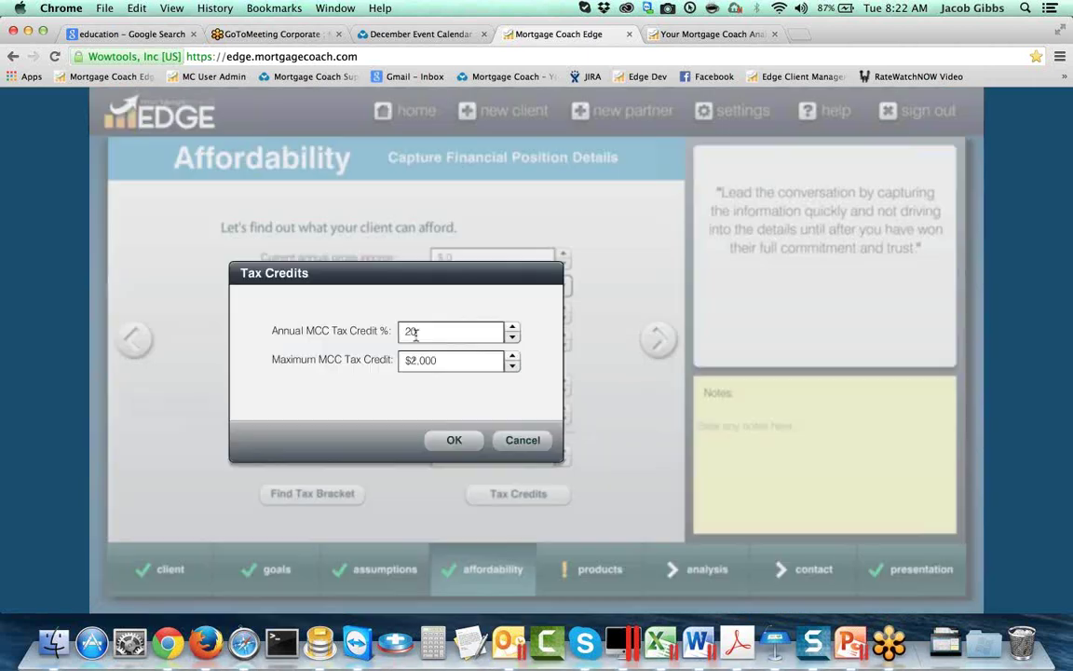
pyautogui.click(505, 444)
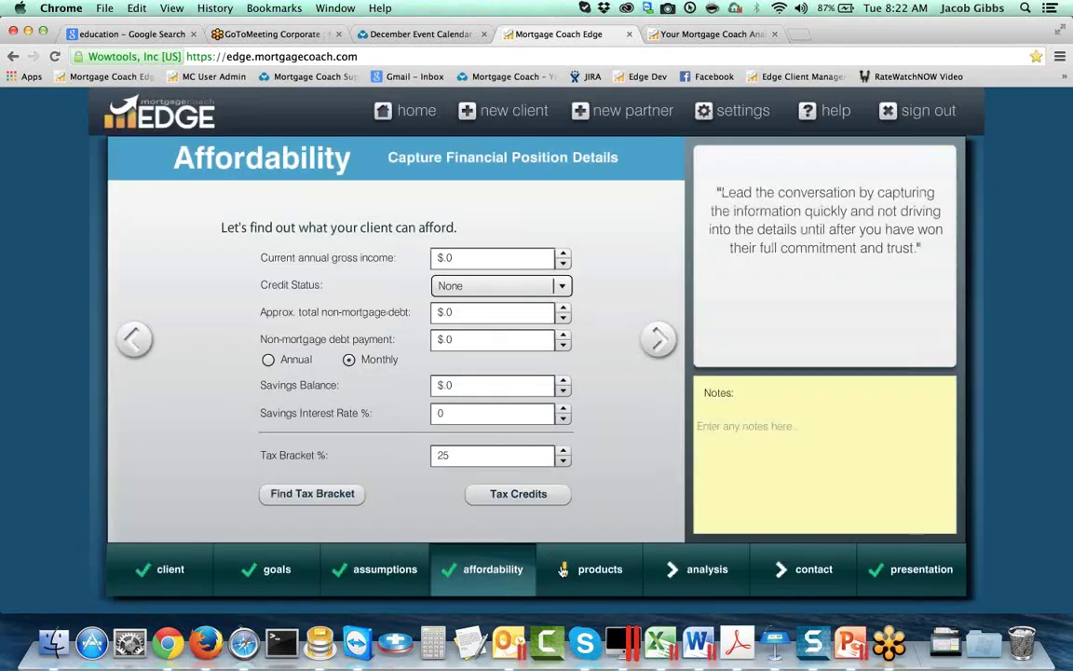
# Step: Tick Apply MCC Credit in the 20% Dn Conv product details
pyautogui.moveTo(599, 568)
pyautogui.click(490, 486)
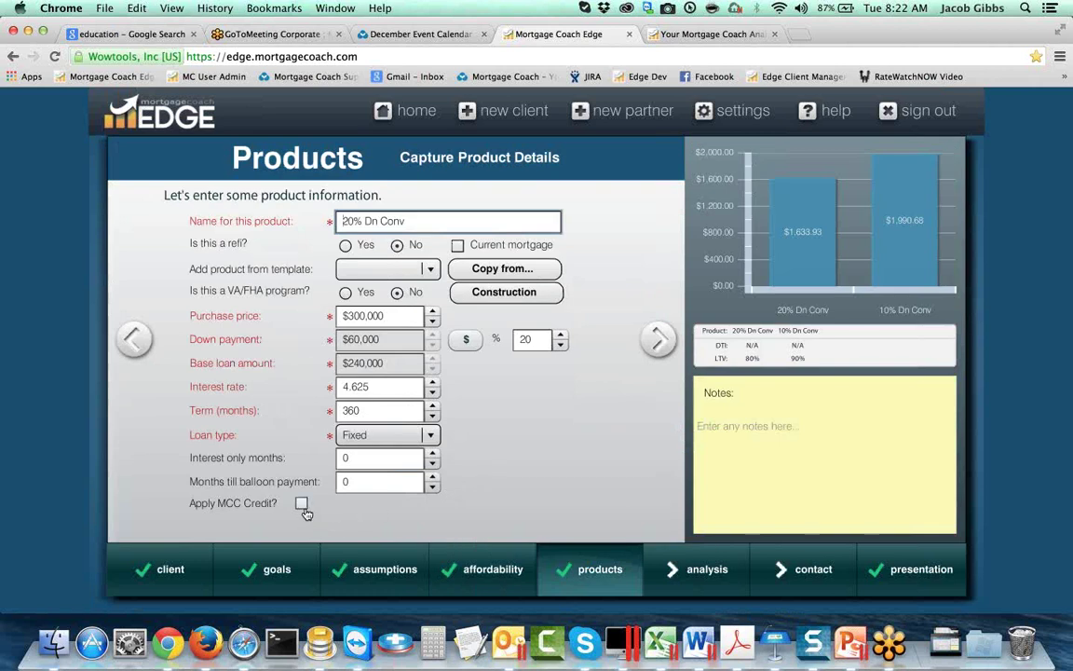
pyautogui.click(302, 504)
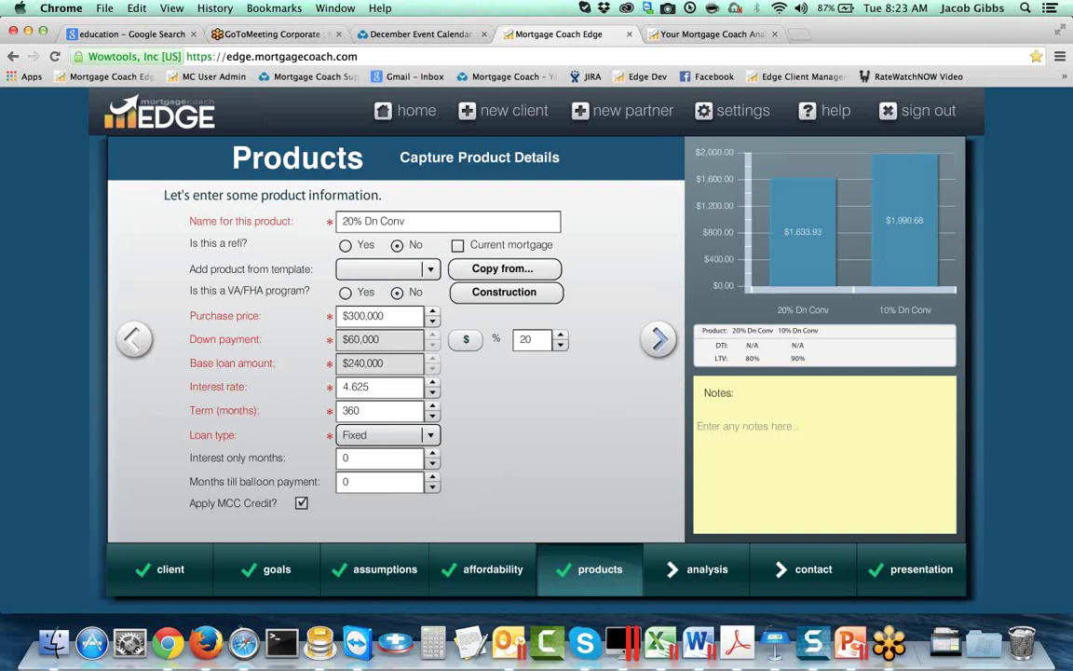
# Step: Tick Apply MCC Credit on 10% Dn Conv, stepping through the cost pages to Product 3
pyautogui.click(656, 341)
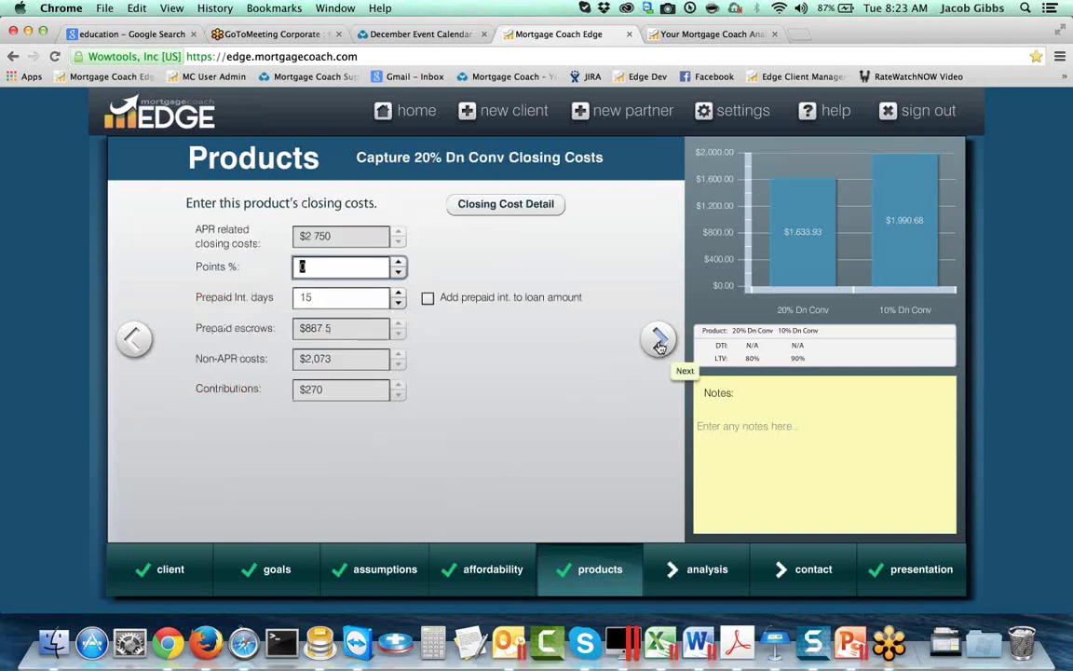
pyautogui.click(658, 341)
pyautogui.click(658, 341)
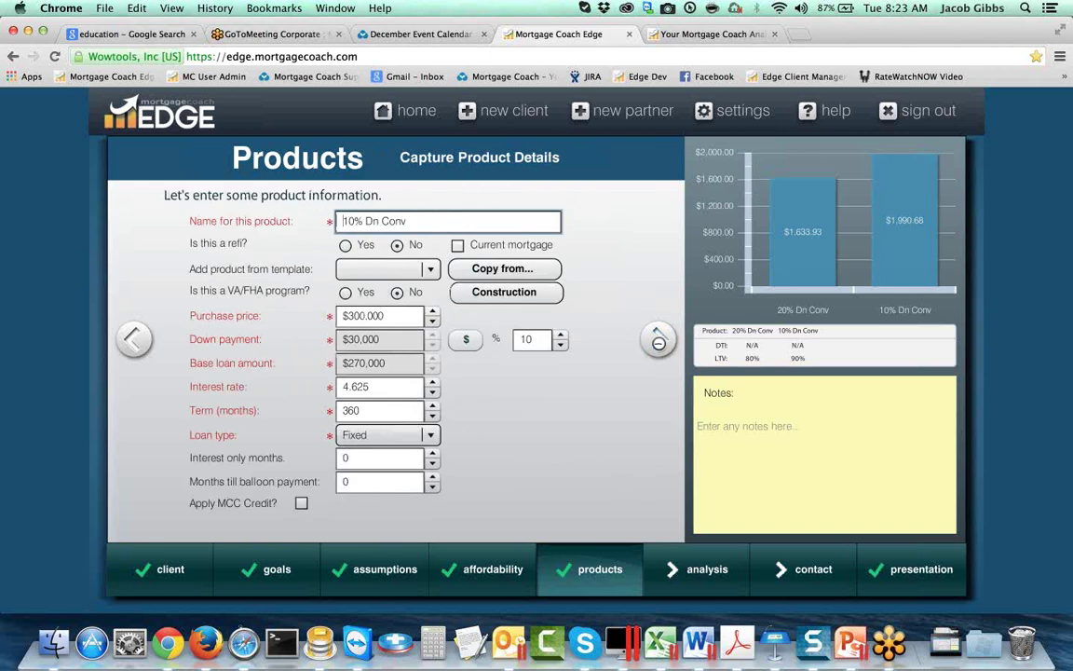
pyautogui.click(300, 504)
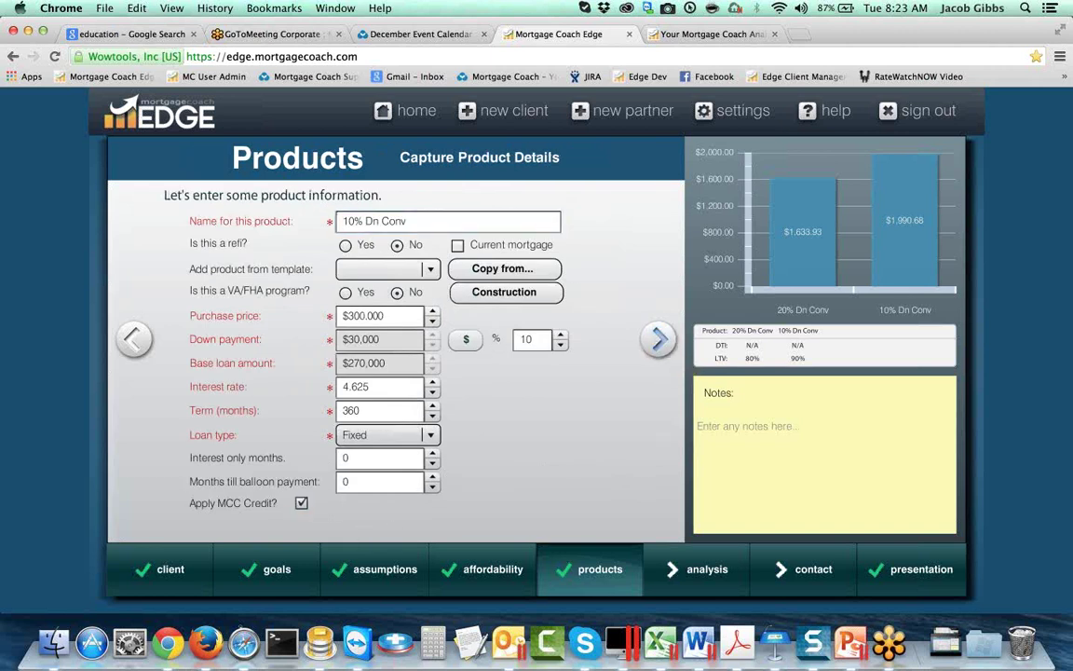
pyautogui.click(658, 341)
pyautogui.click(658, 341)
pyautogui.click(658, 341)
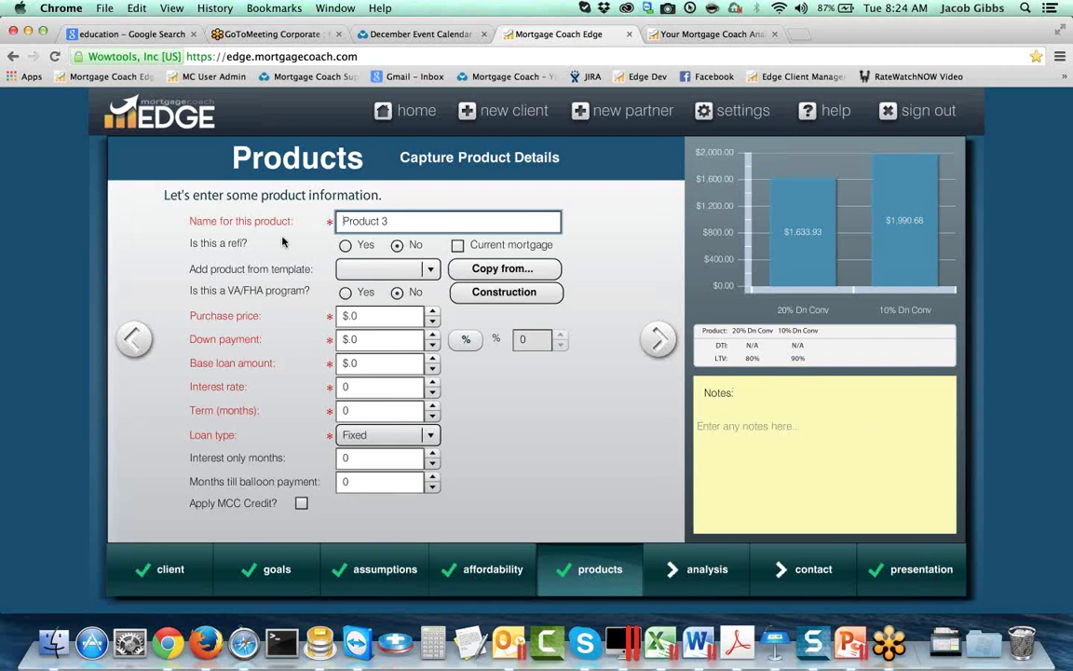
# Step: Give Product 3 a $300,000 purchase price and copy the 20% Dn Conv terms into it
pyautogui.click(352, 316)
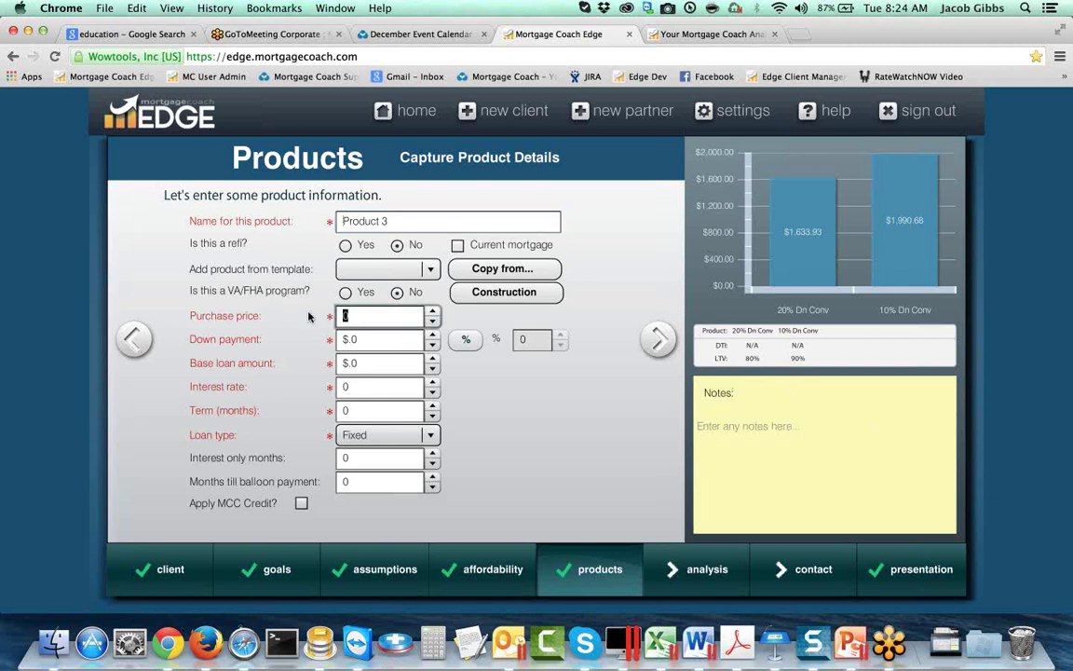
pyautogui.write('300000')
pyautogui.press('Tab')
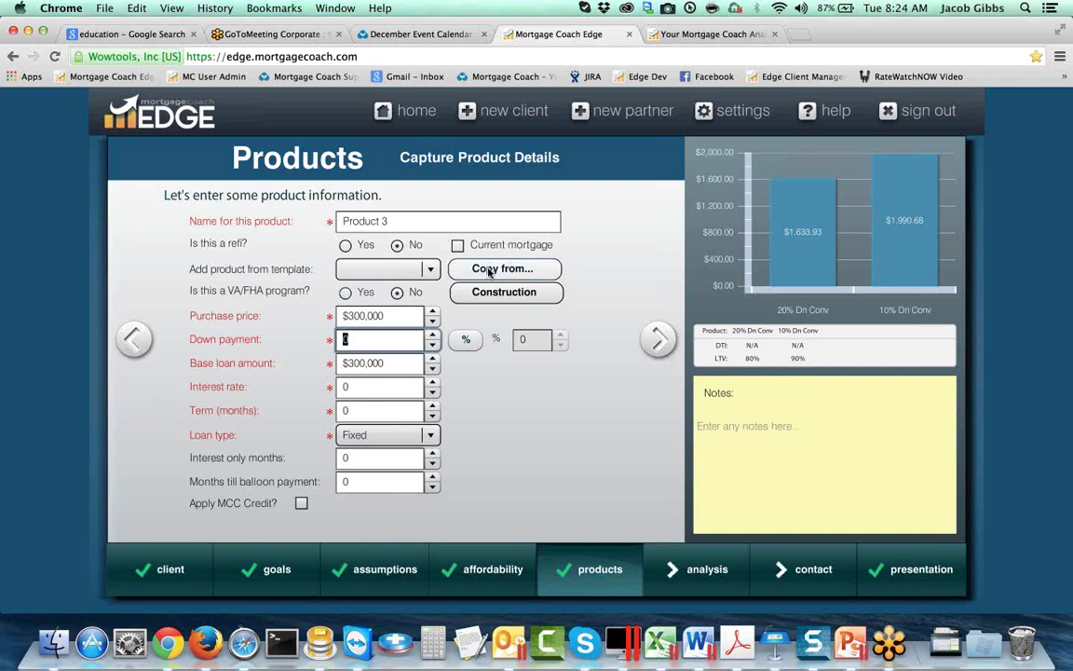
pyautogui.click(489, 271)
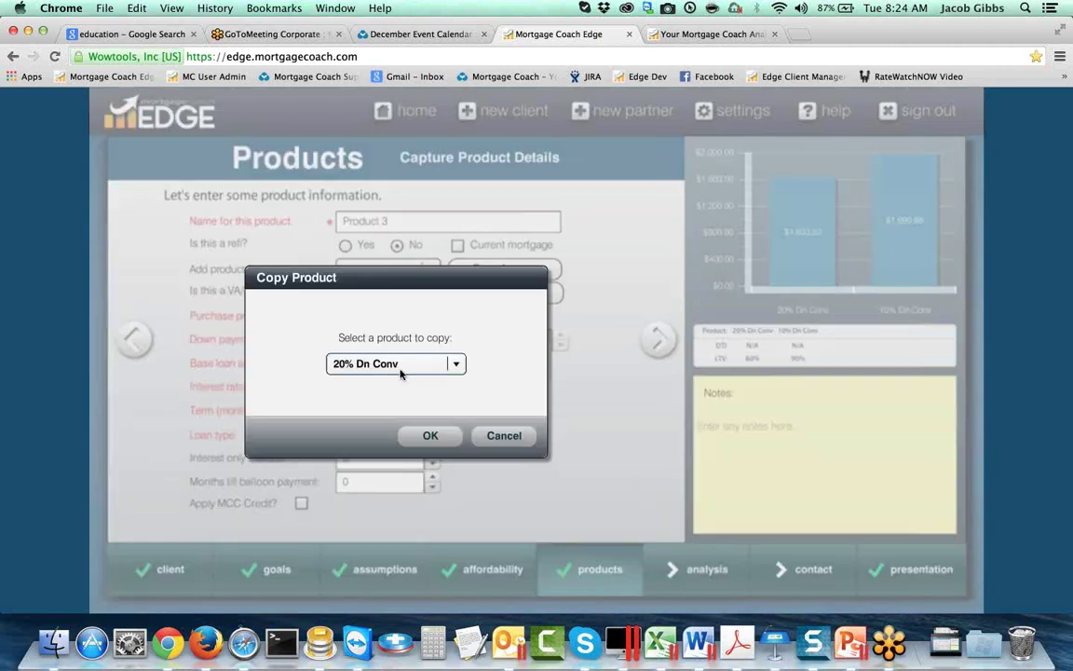
pyautogui.click(430, 435)
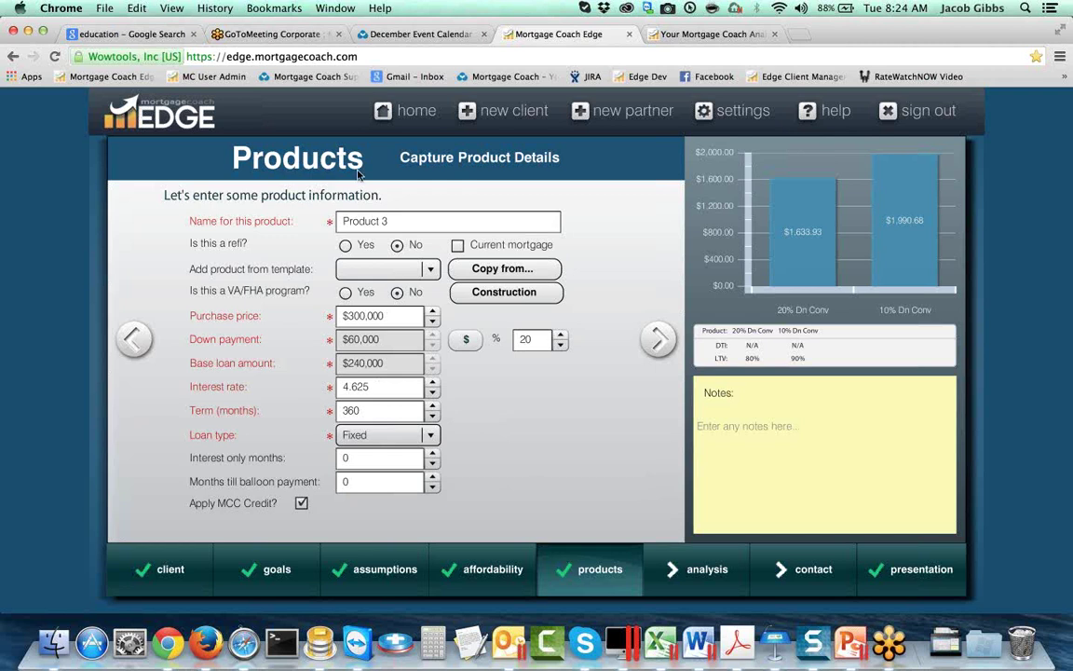
pyautogui.moveTo(389, 222); pyautogui.dragTo(329, 216)
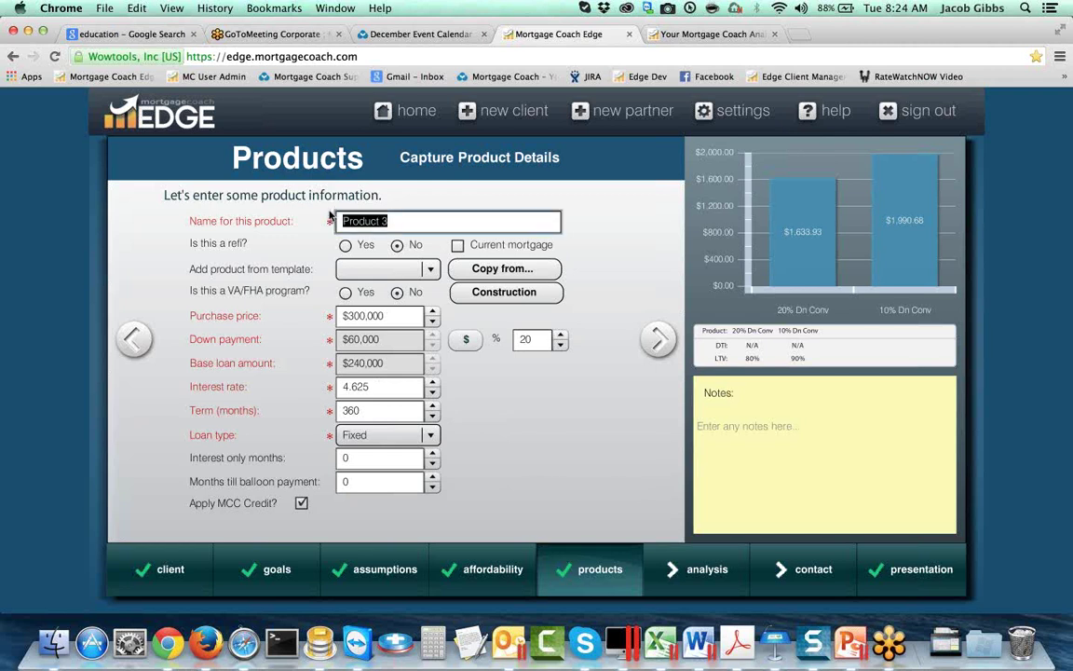
# Step: Rename Product 3 to '20% Dn Const' and enter a 12-month construction period
pyautogui.write('20% Dn Const')
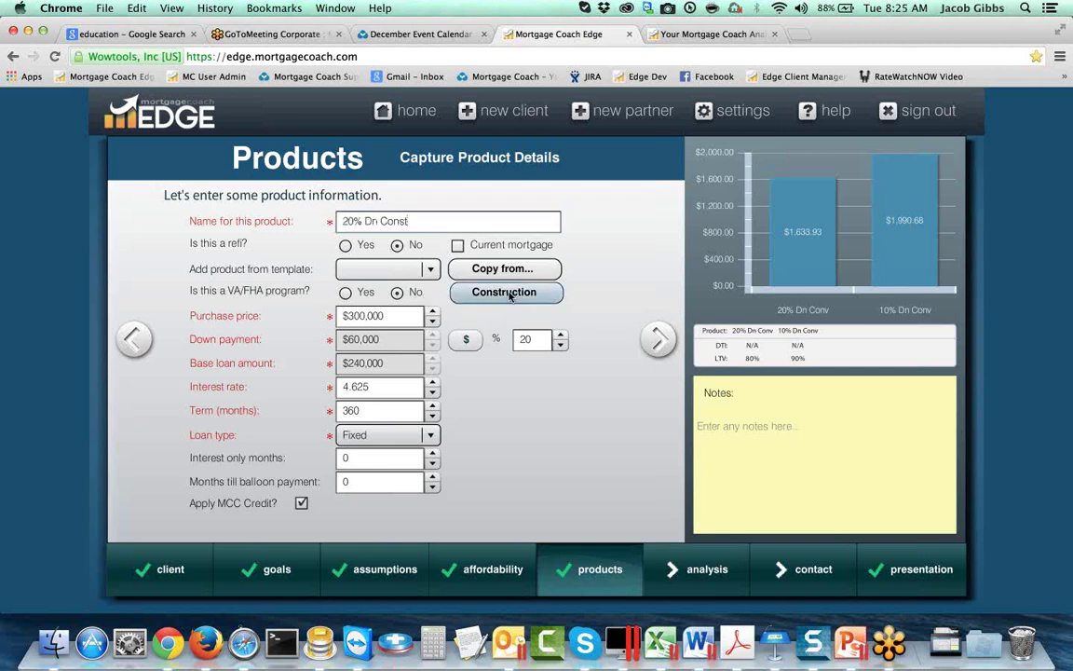
pyautogui.click(509, 296)
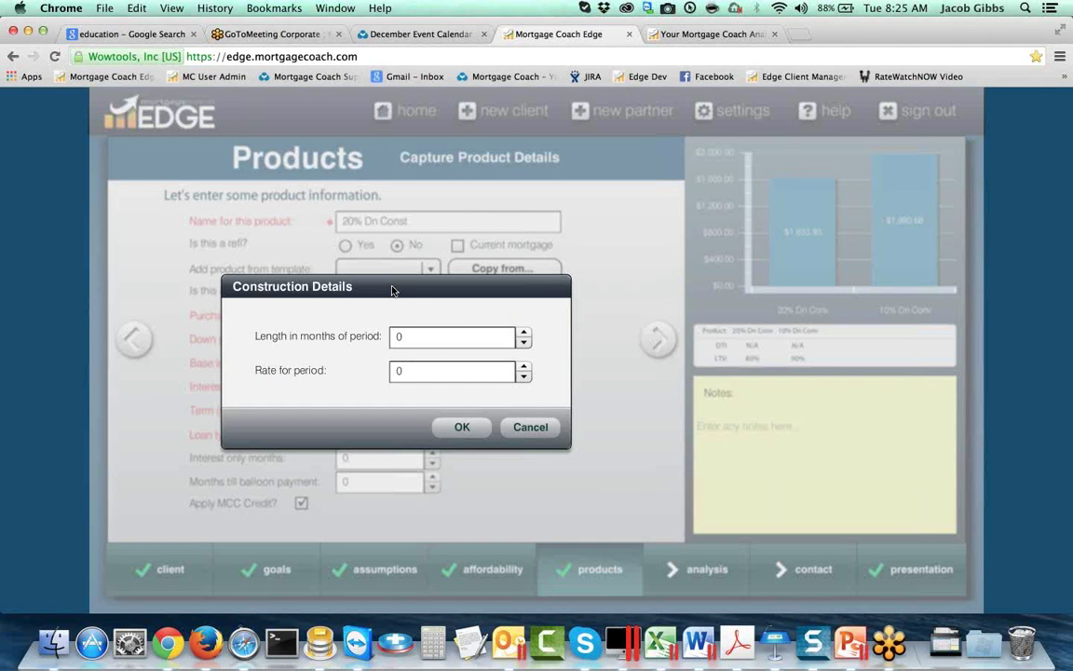
pyautogui.click(410, 336)
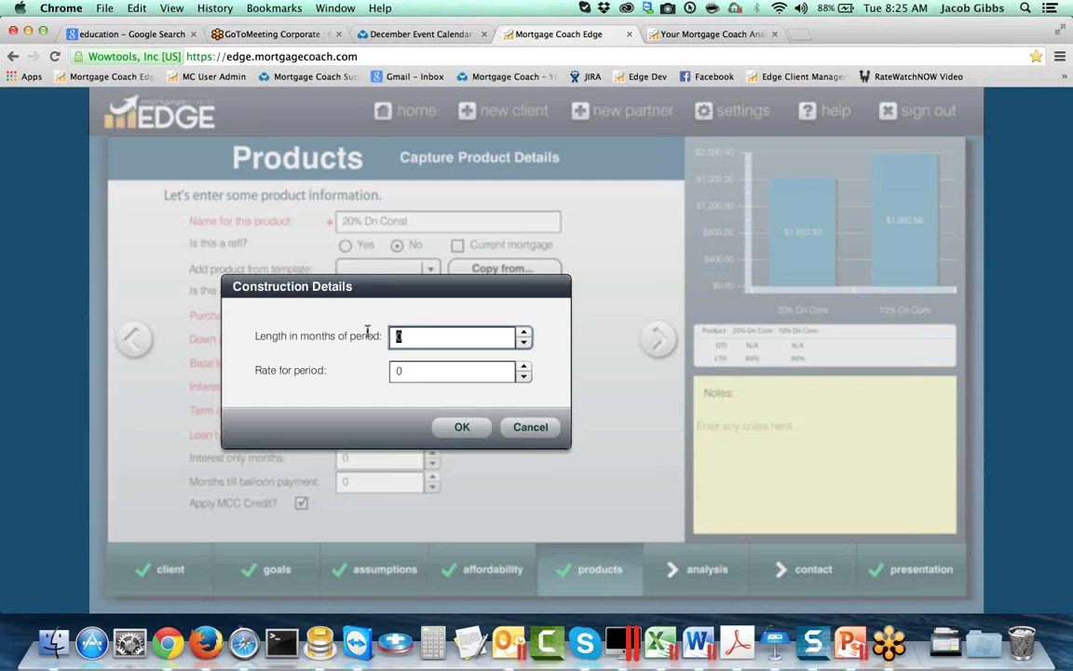
pyautogui.write('12')
pyautogui.press('Tab')
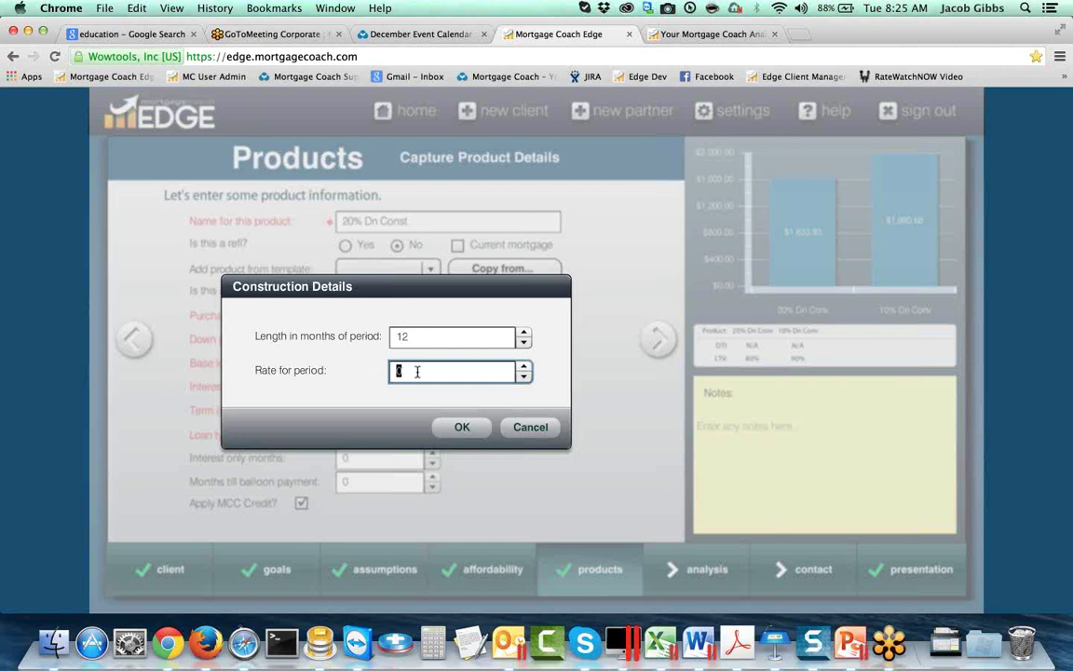
pyautogui.write('4.4')
pyautogui.click(451, 428)
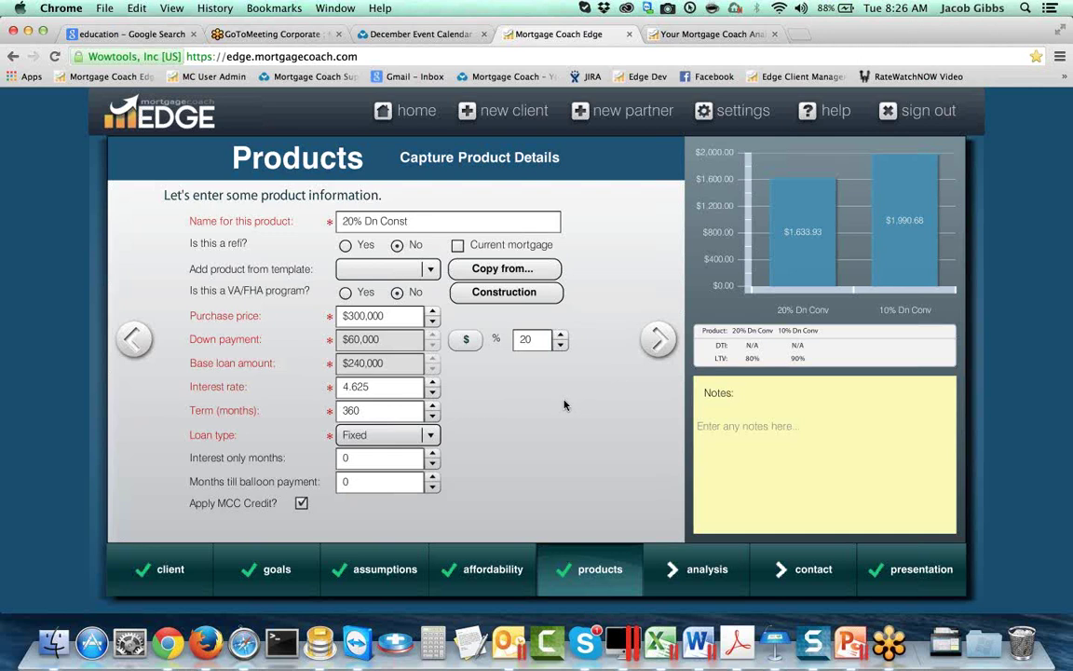
# Step: Confirm the construction rate at 4.5% and proceed to the closing costs
pyautogui.click(467, 290)
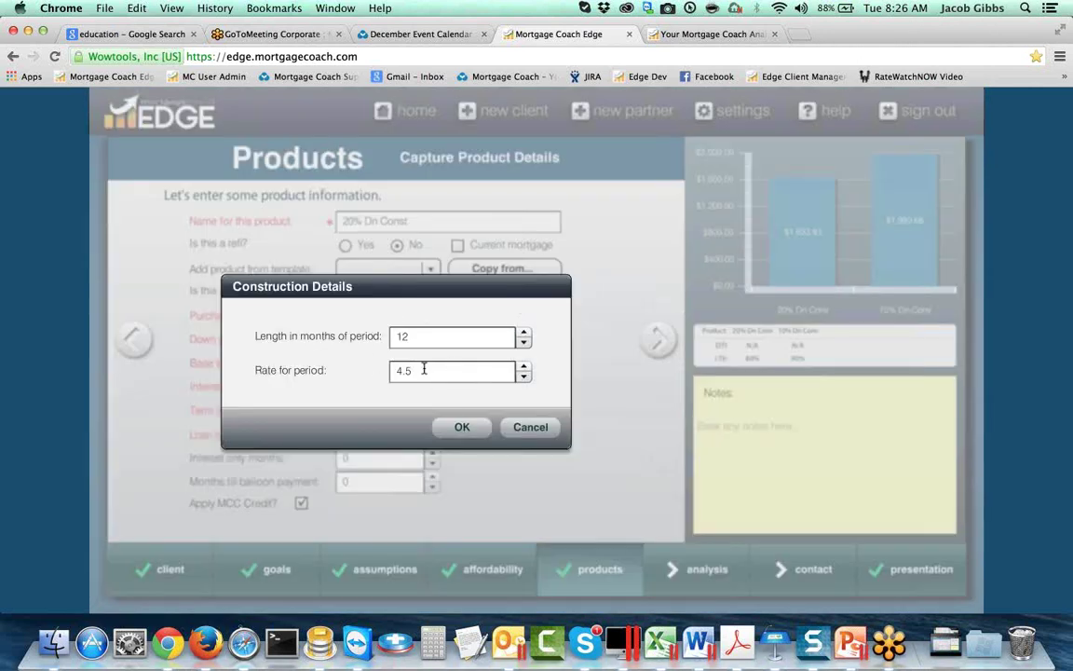
pyautogui.click(460, 426)
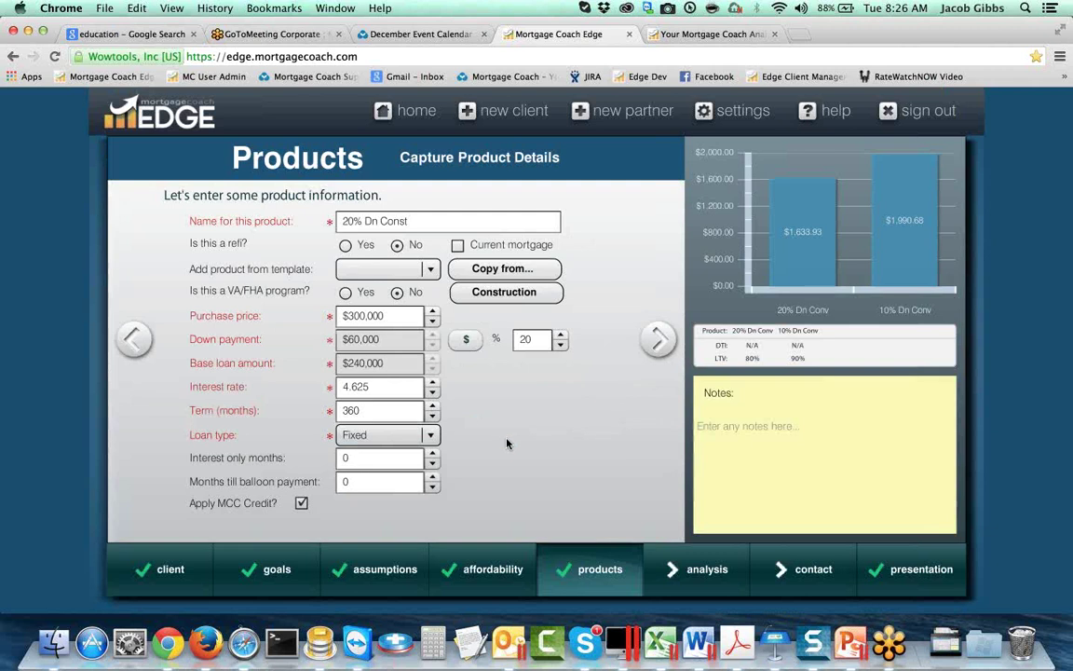
pyautogui.click(657, 339)
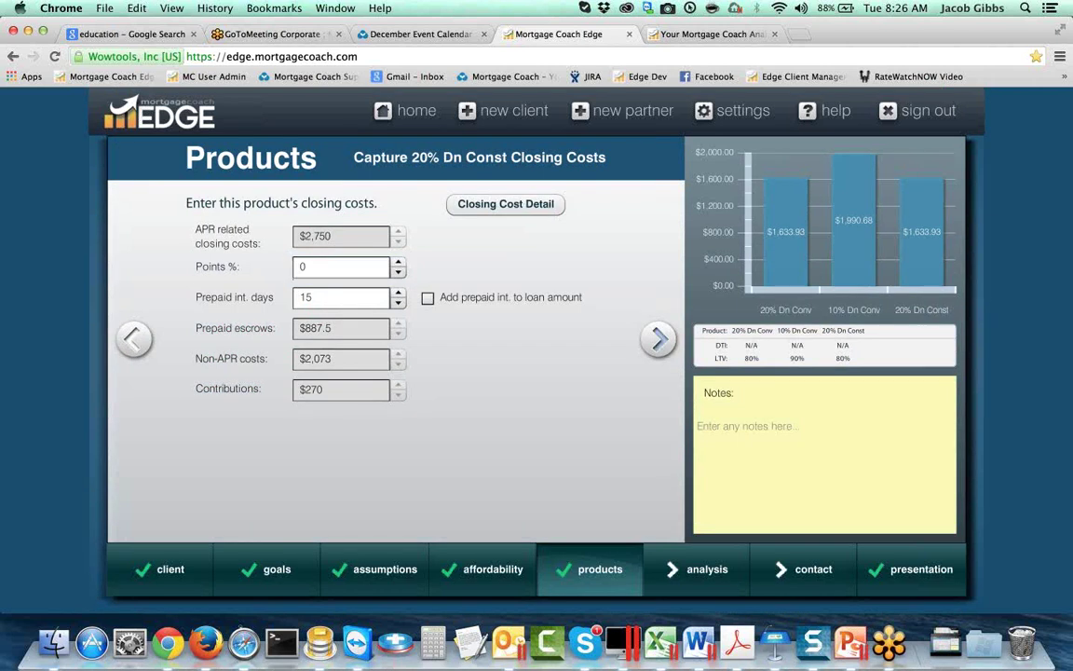
# Step: Keep 20% Dn Const's costs unchanged and open a blank Product 4
pyautogui.click(659, 341)
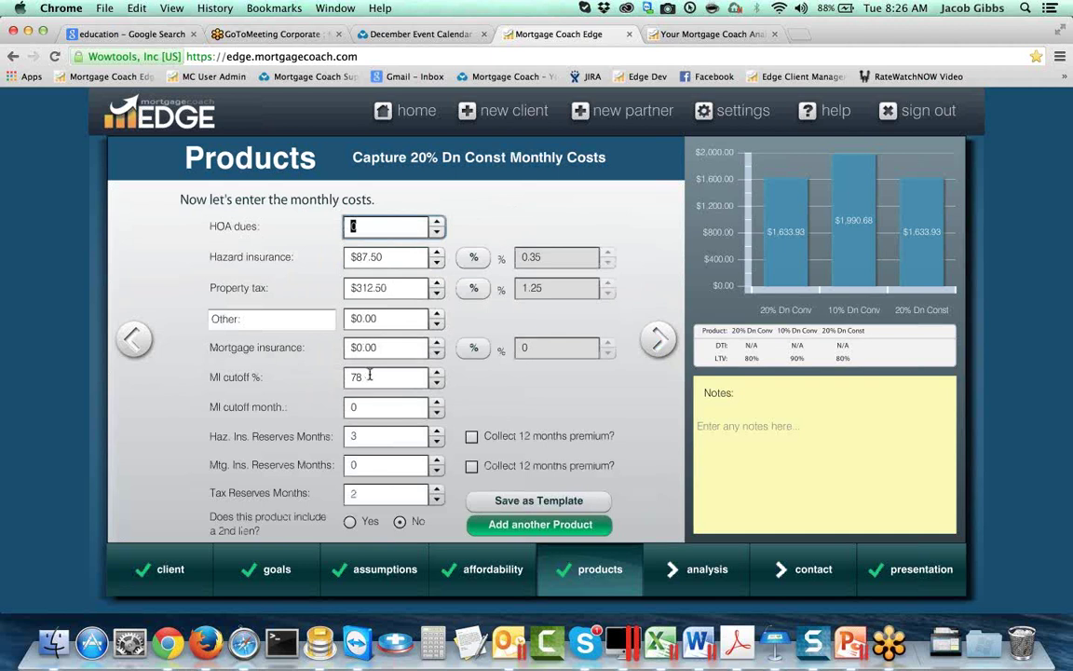
pyautogui.click(493, 525)
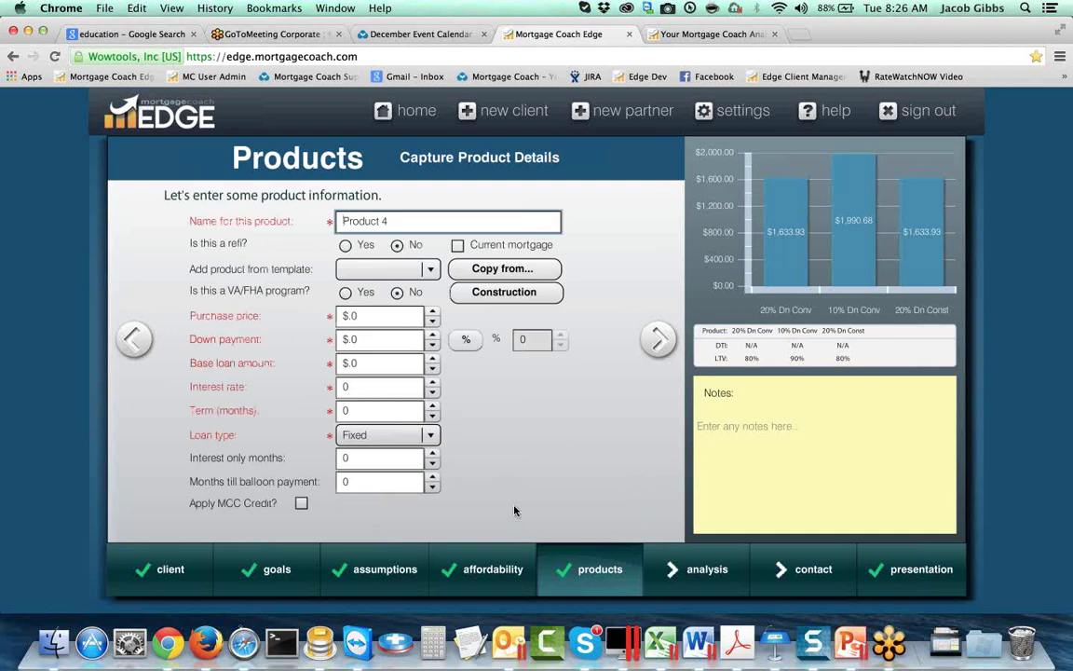
# Step: Copy the 20% Dn Conv loan details into Product 4
pyautogui.click(488, 272)
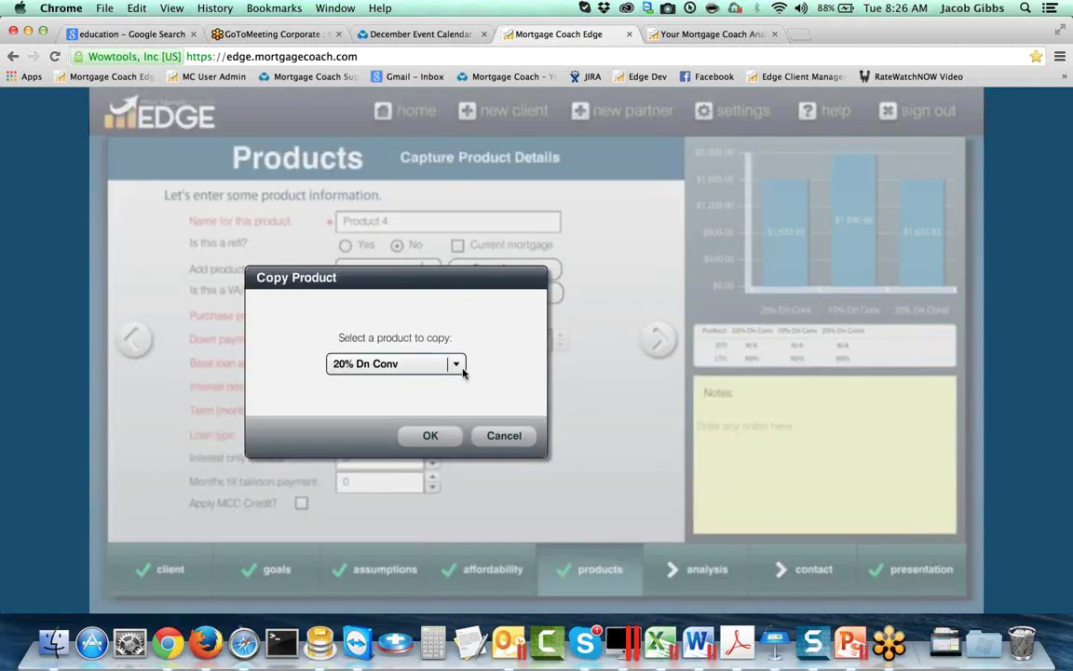
pyautogui.click(445, 364)
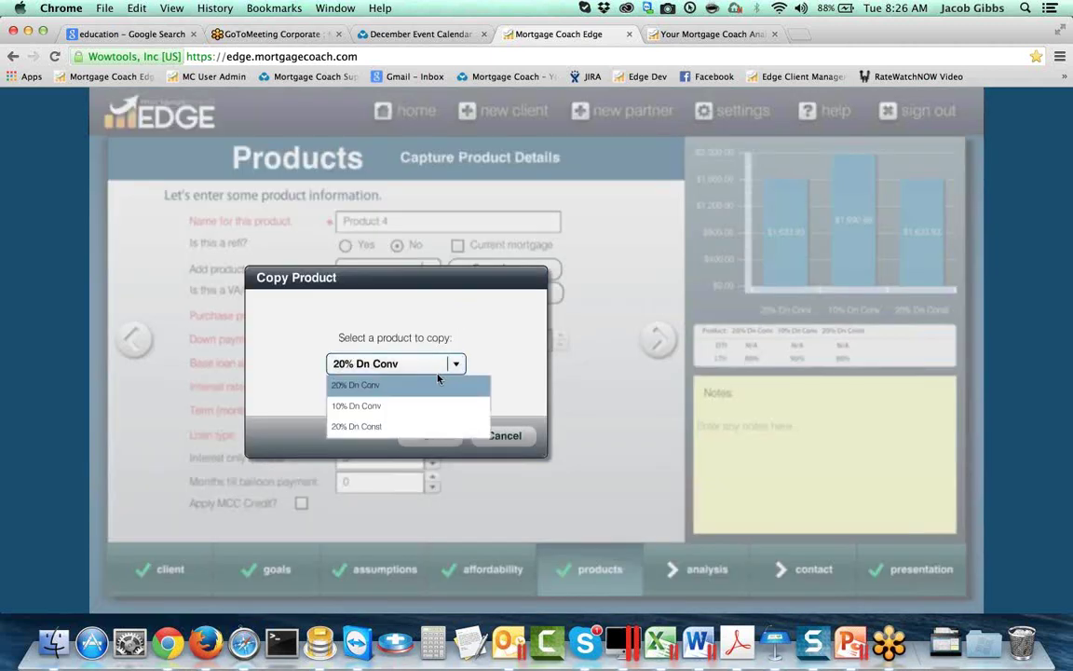
pyautogui.click(436, 384)
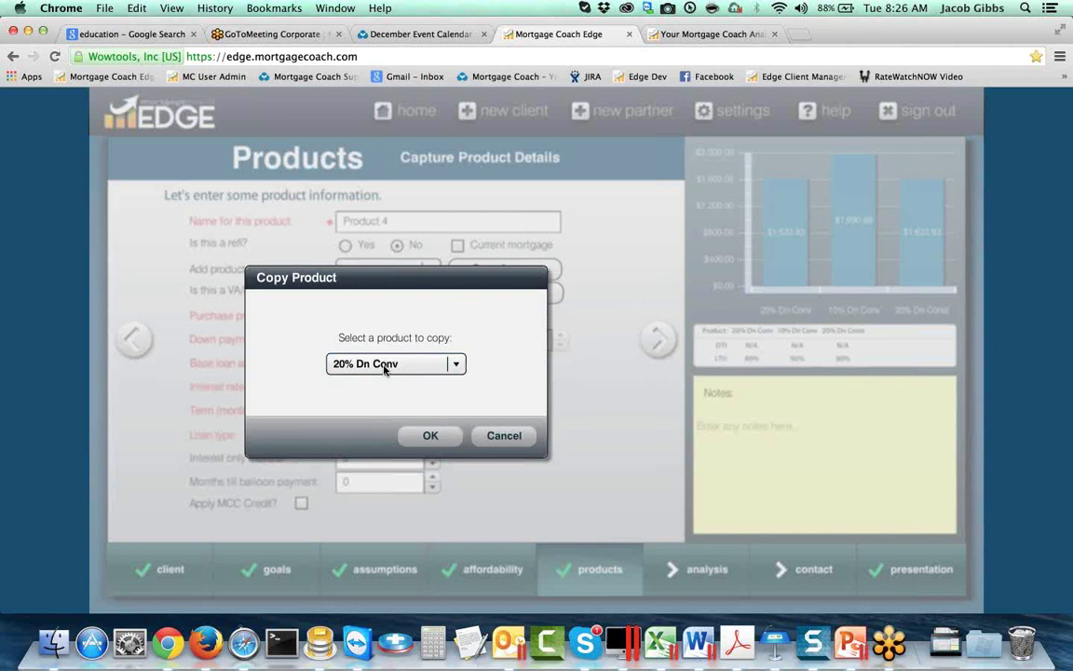
pyautogui.click(434, 435)
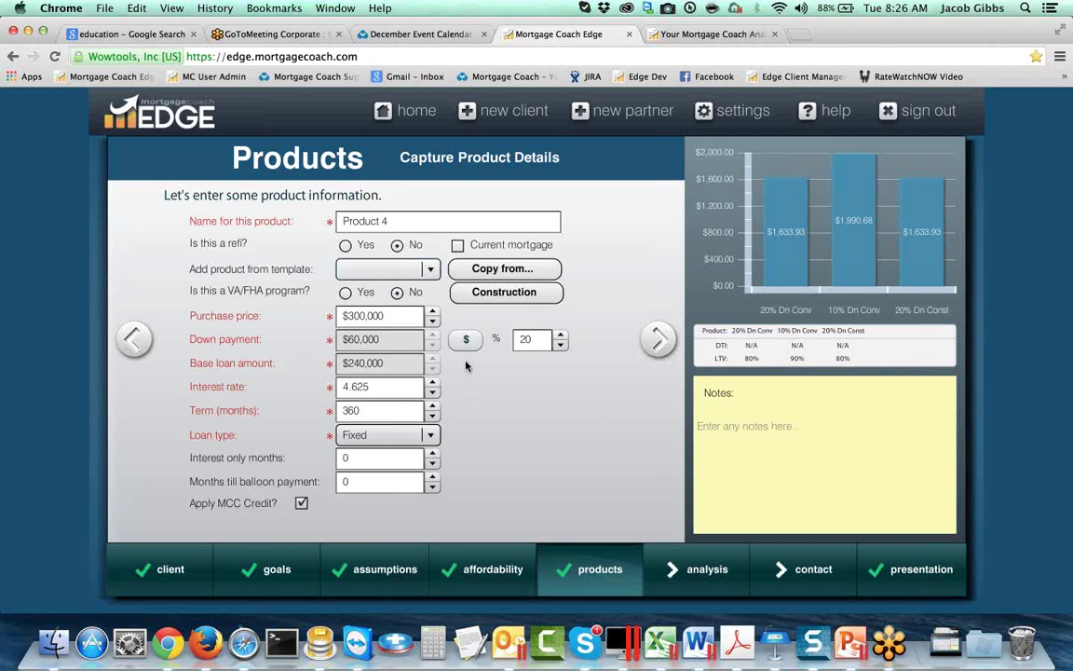
# Step: Rename Product 4 to 'FHA 203K'
pyautogui.click(391, 315)
pyautogui.doubleClick(391, 315)
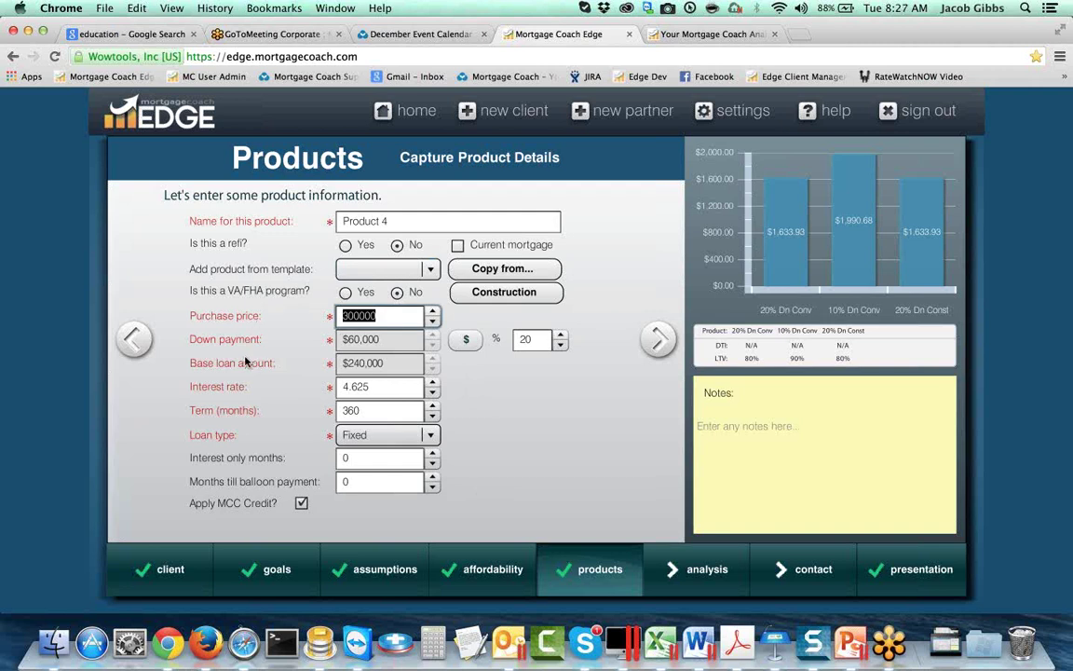
pyautogui.moveTo(396, 221); pyautogui.dragTo(294, 194)
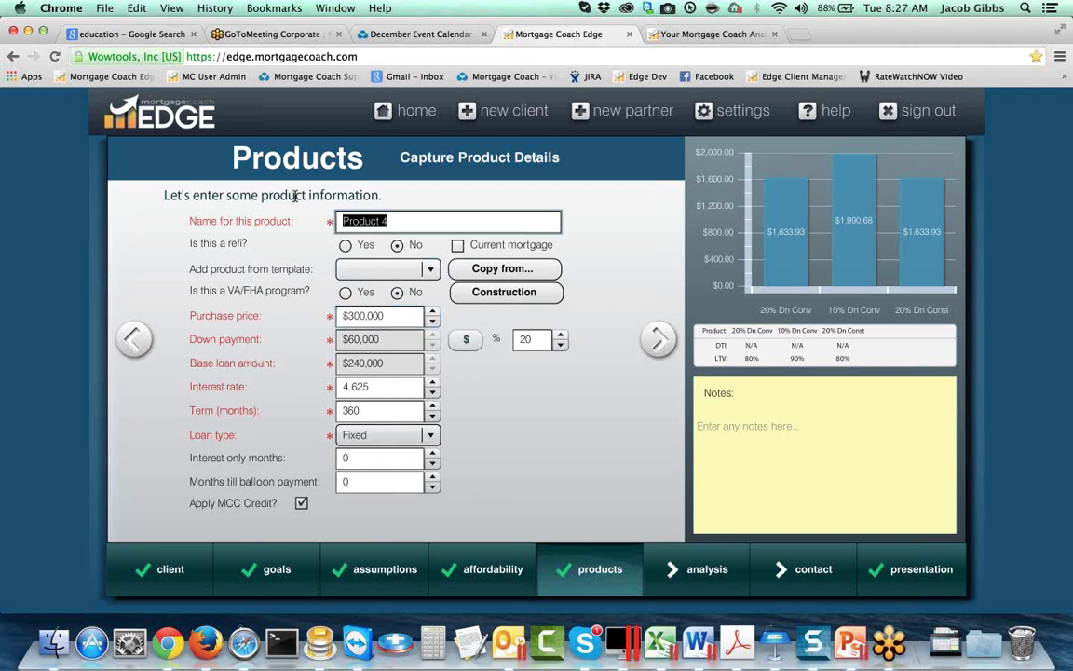
pyautogui.write('FHA 203K')
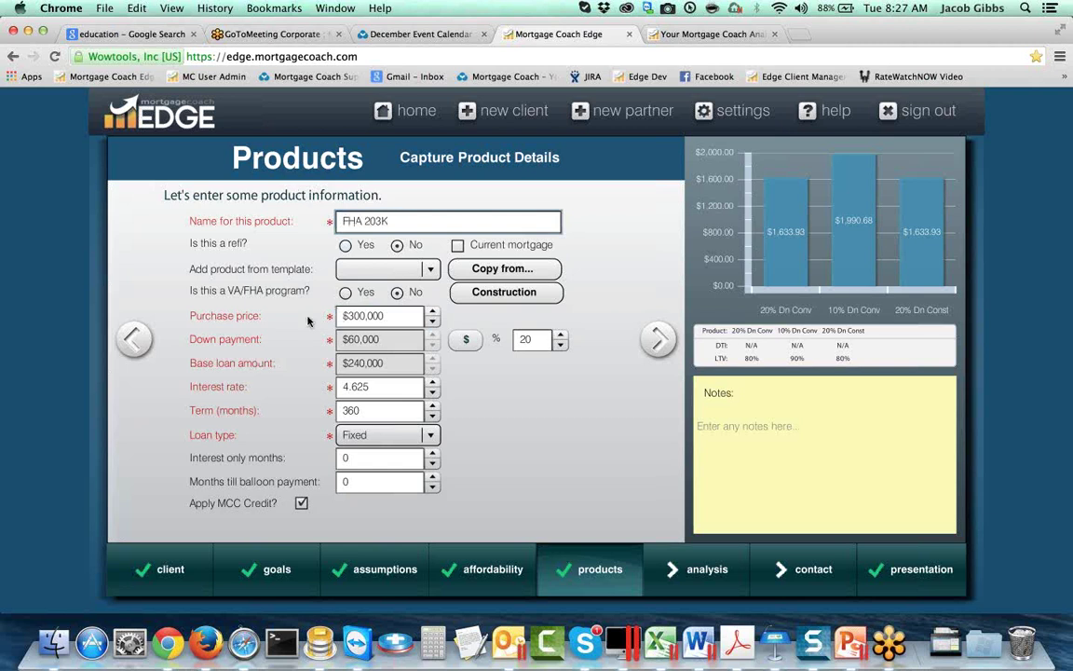
# Step: Give FHA 203K 3.5% down, a 4.5% rate, and mark it as a VA/FHA program
pyautogui.click(523, 339)
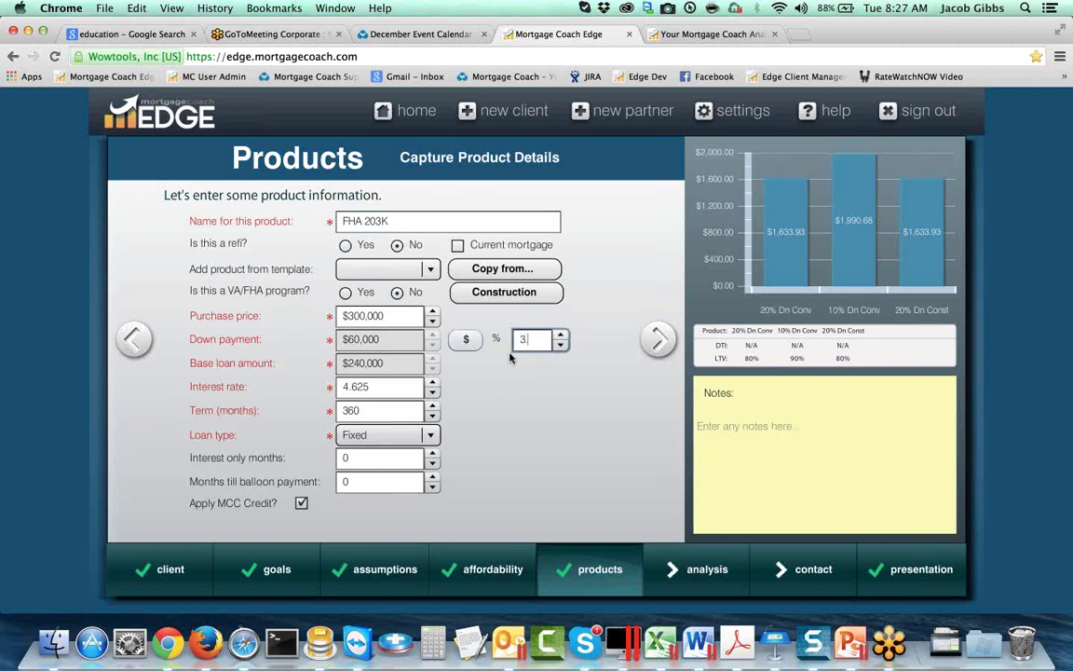
pyautogui.write('3.5')
pyautogui.press('Tab')
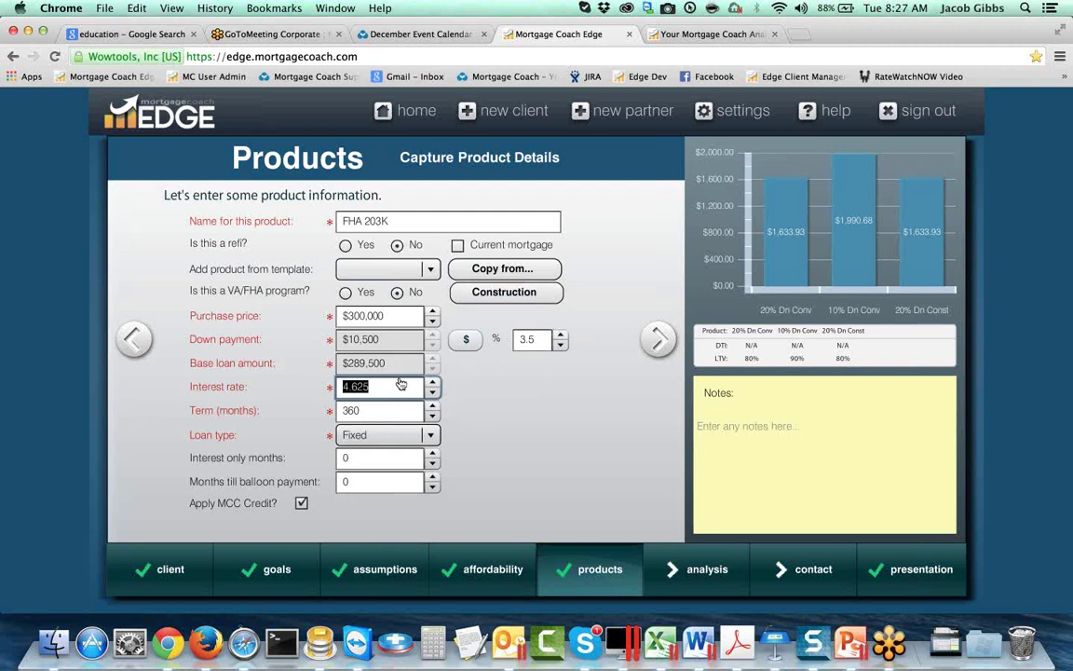
pyautogui.write('4.5')
pyautogui.press('Tab')
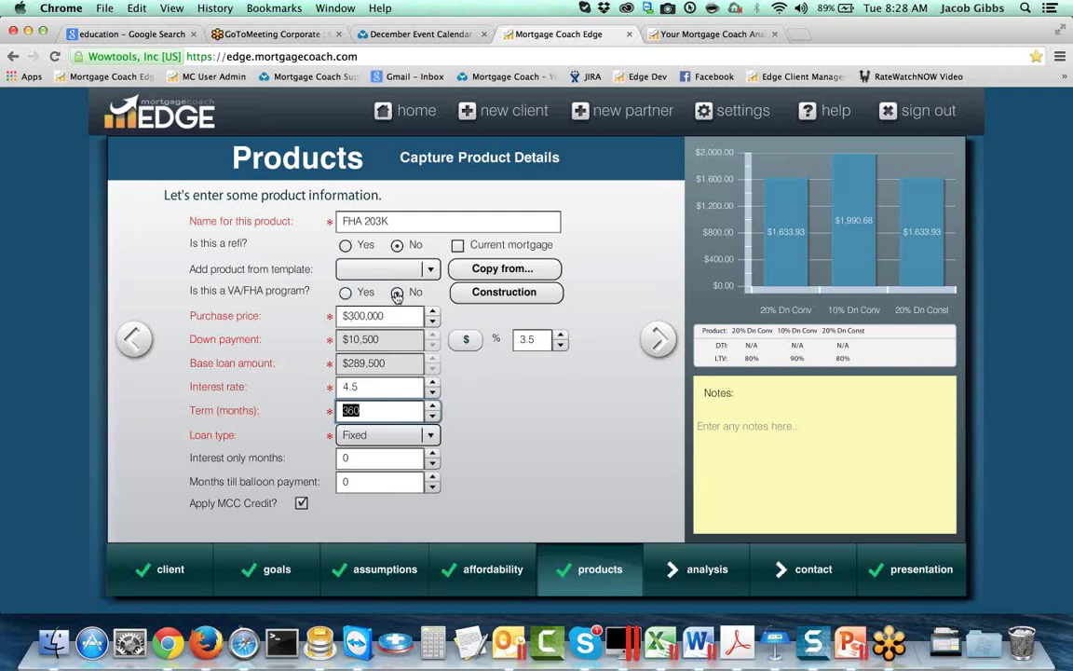
pyautogui.click(345, 292)
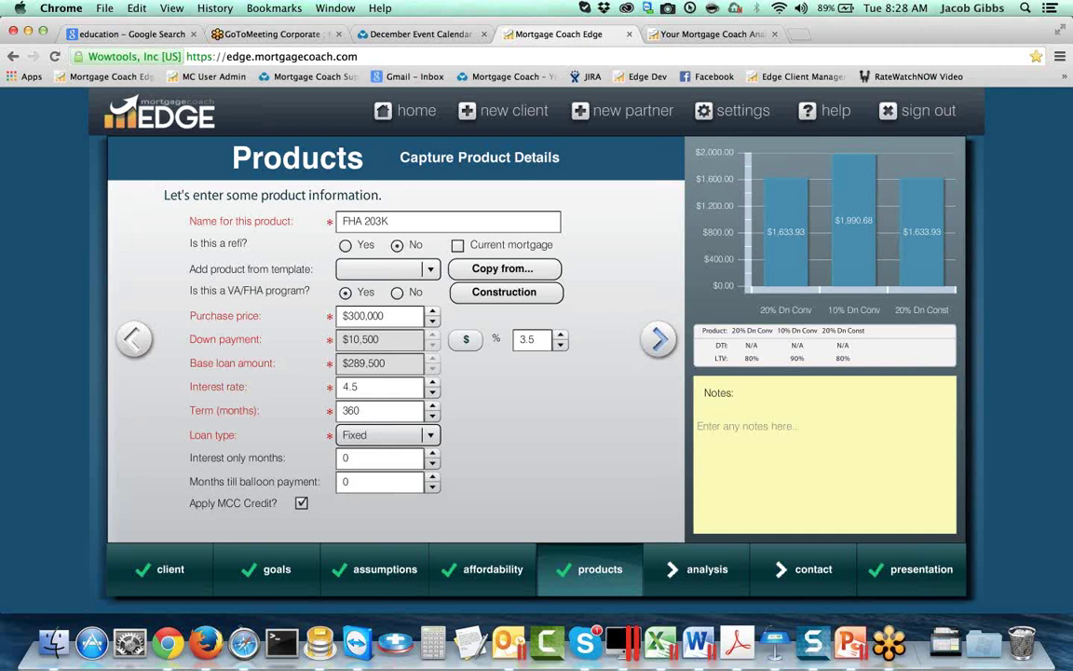
# Step: In closing costs, enter a 1.75% upfront MIP and continue to monthly costs
pyautogui.click(652, 339)
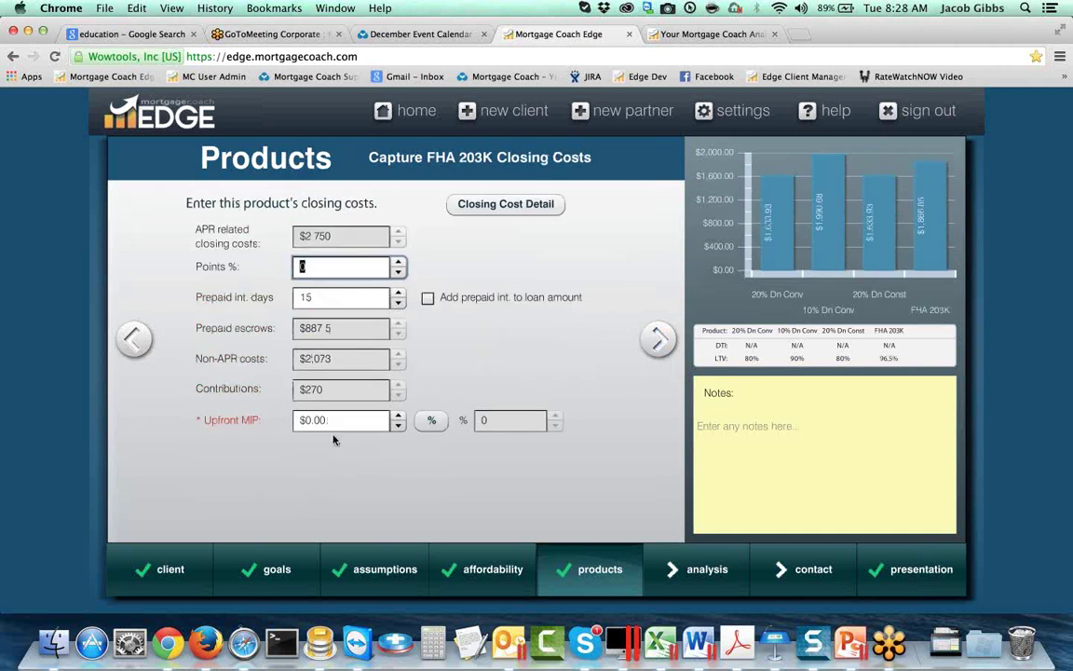
pyautogui.click(432, 420)
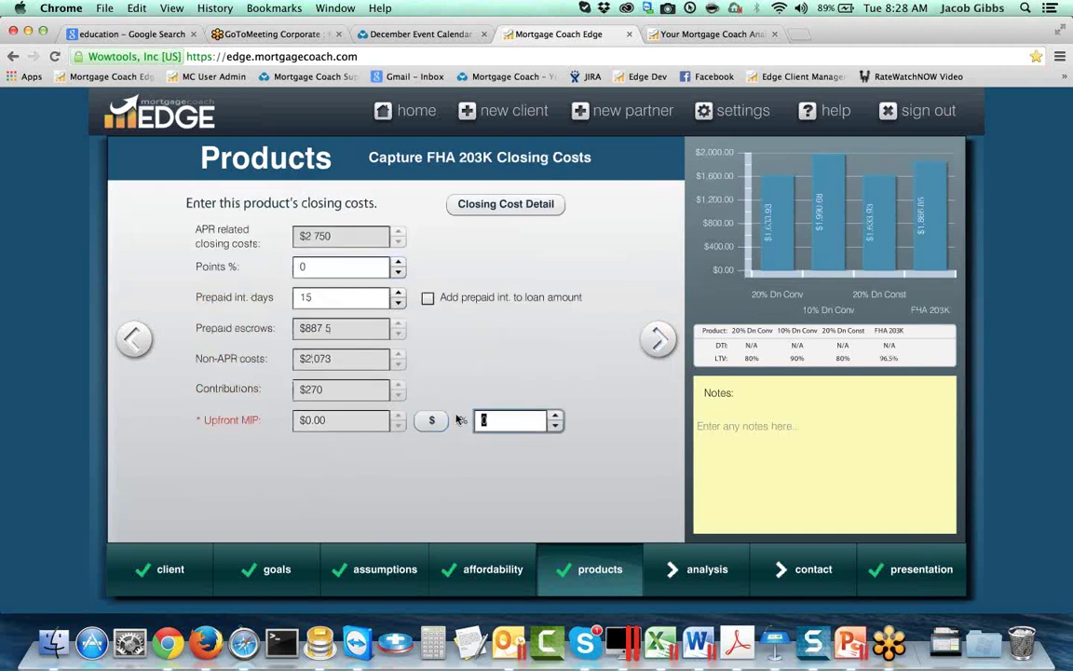
pyautogui.write('1.75')
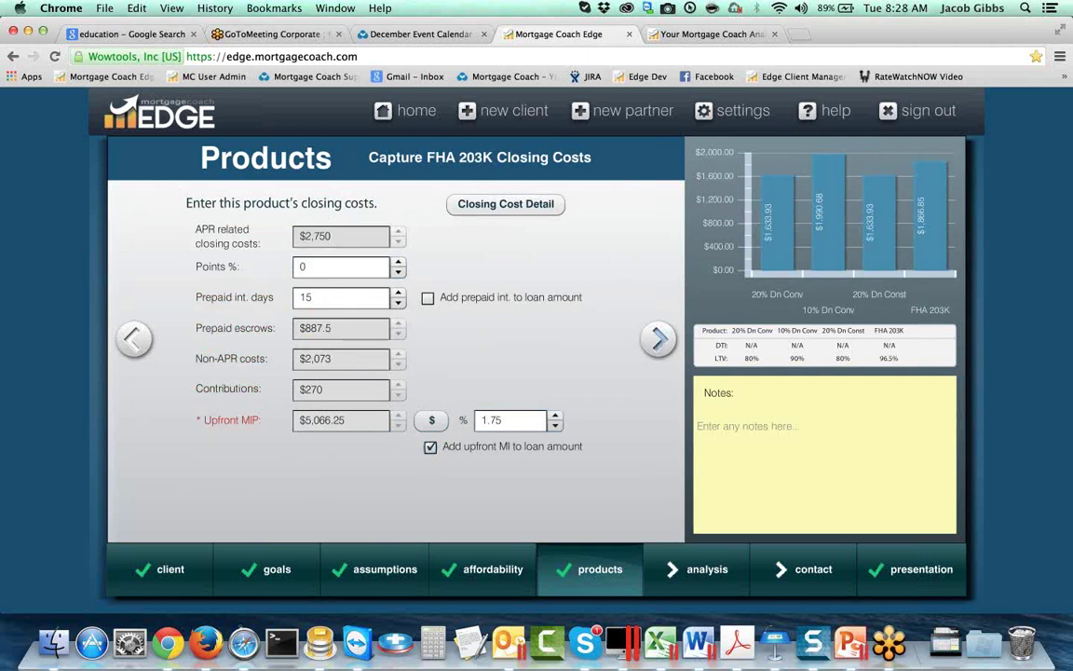
pyautogui.click(658, 339)
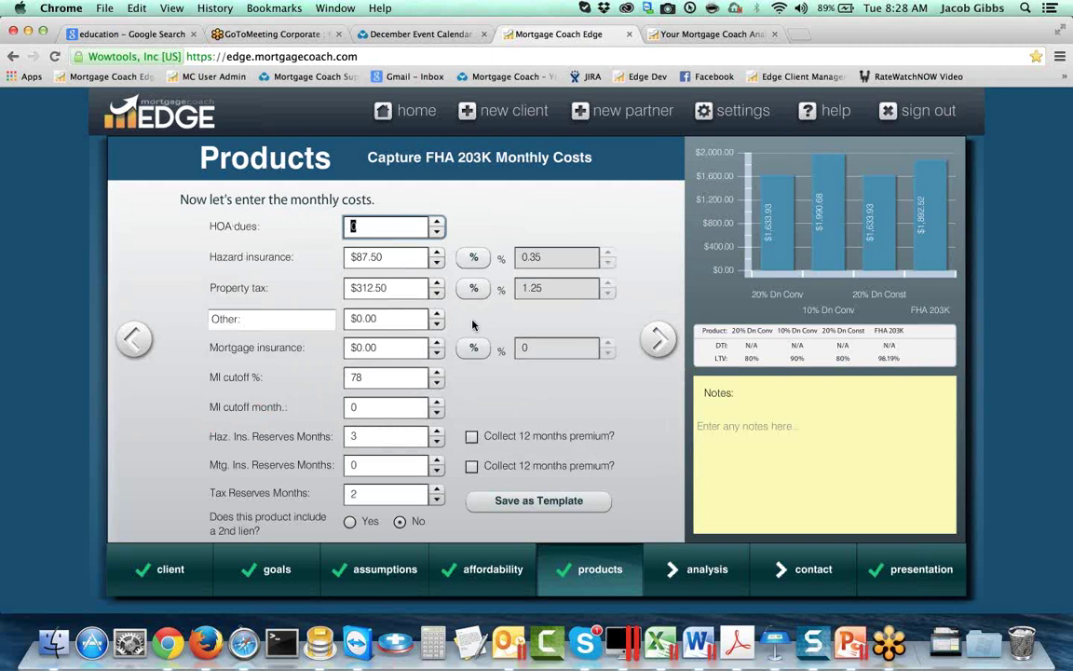
# Step: Set 1.35% mortgage insurance with cutoff month 360, calculated on balance, and view the Analysis Summary
pyautogui.click(471, 351)
pyautogui.click(541, 346)
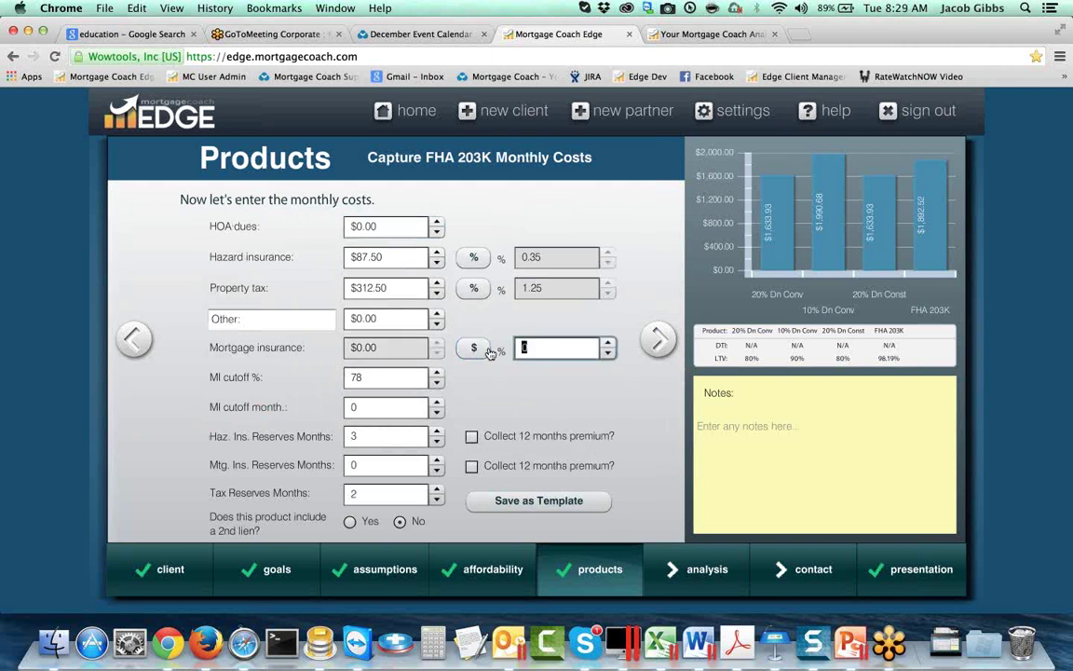
pyautogui.write('1.35')
pyautogui.press('Tab')
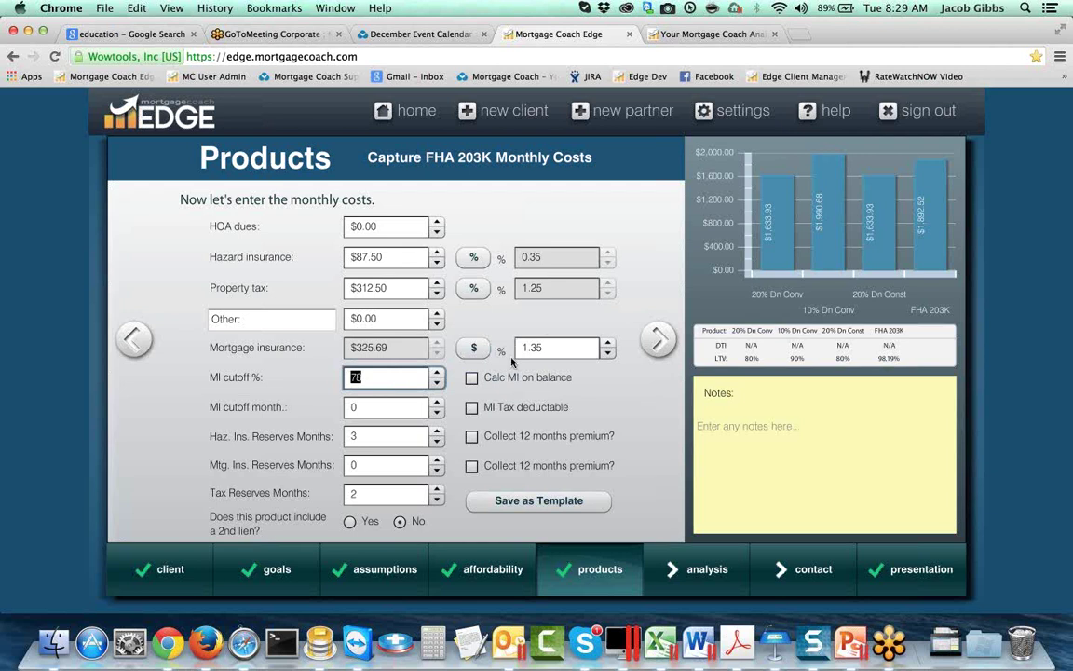
pyautogui.click(361, 406)
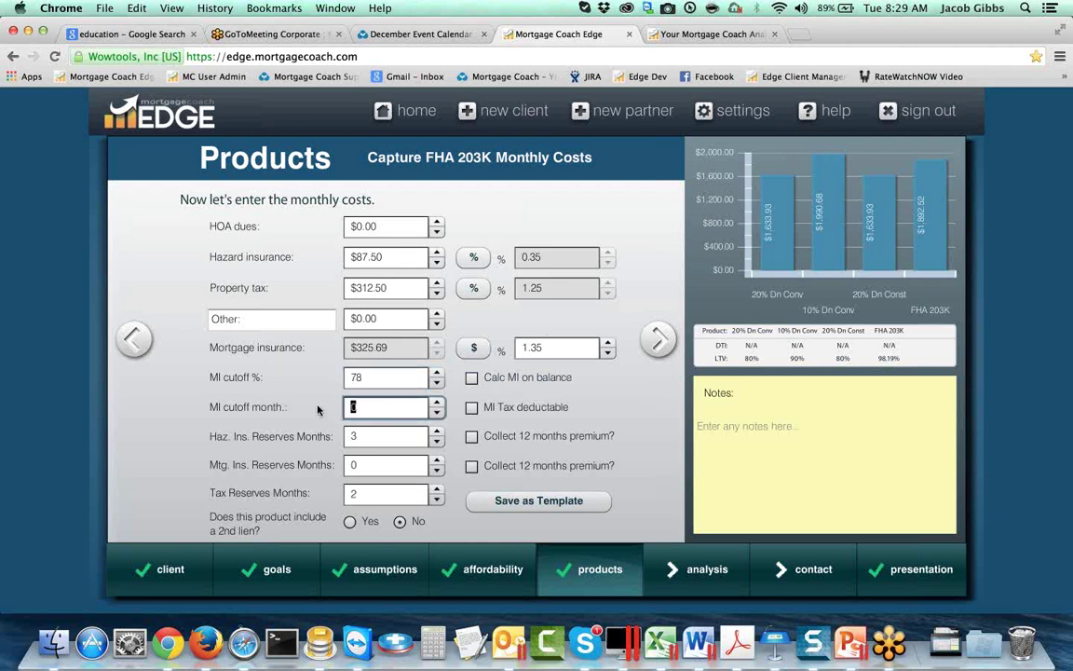
pyautogui.write('360')
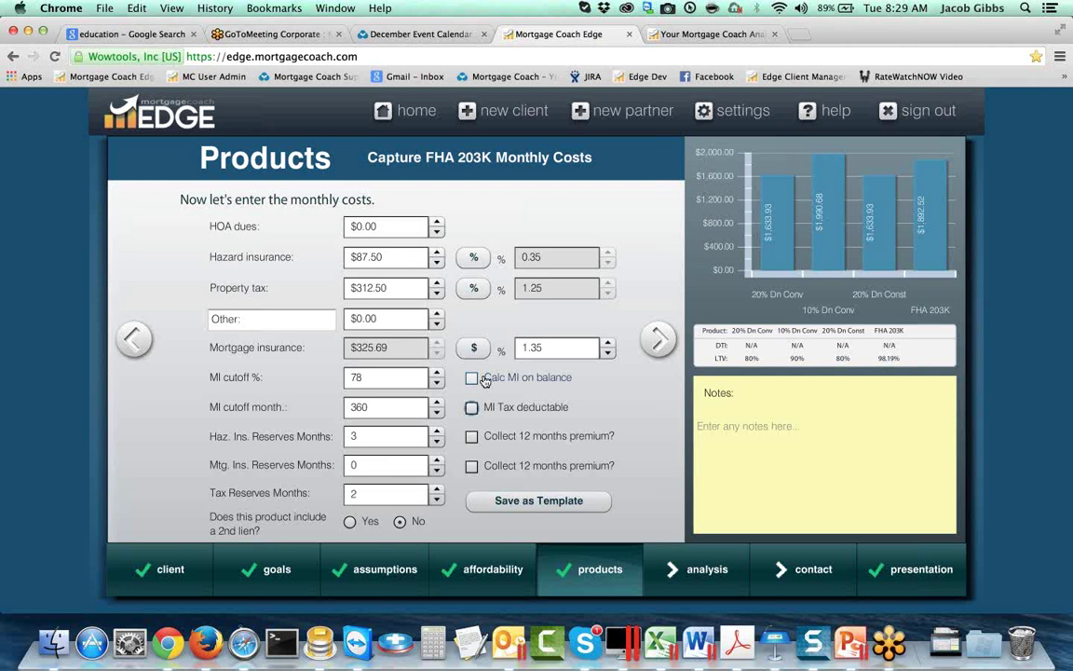
pyautogui.click(472, 378)
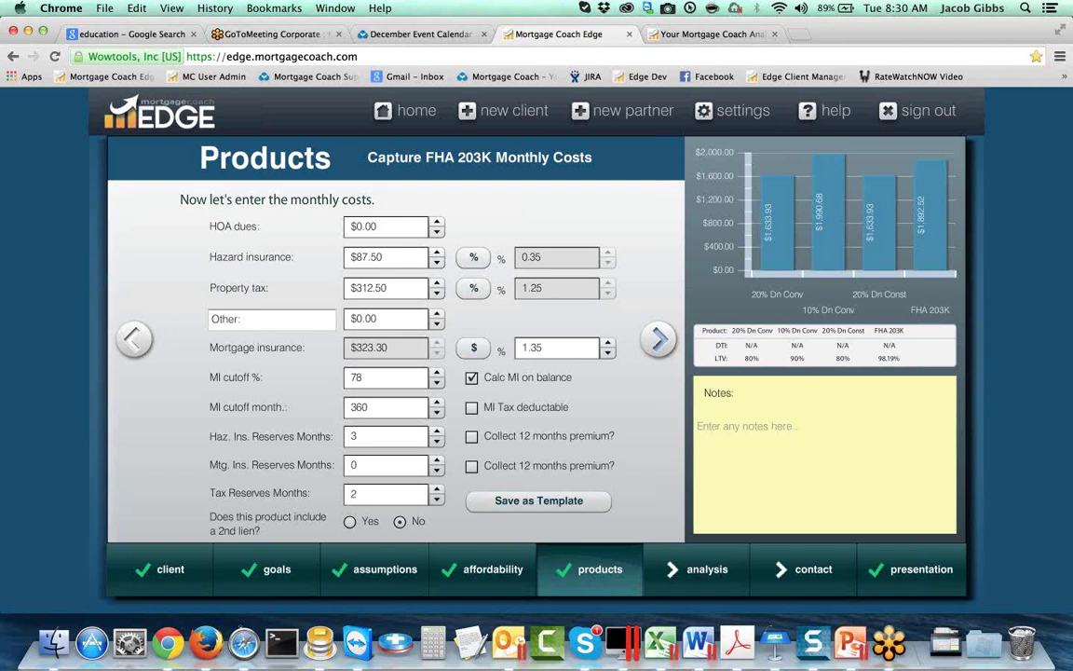
pyautogui.click(658, 339)
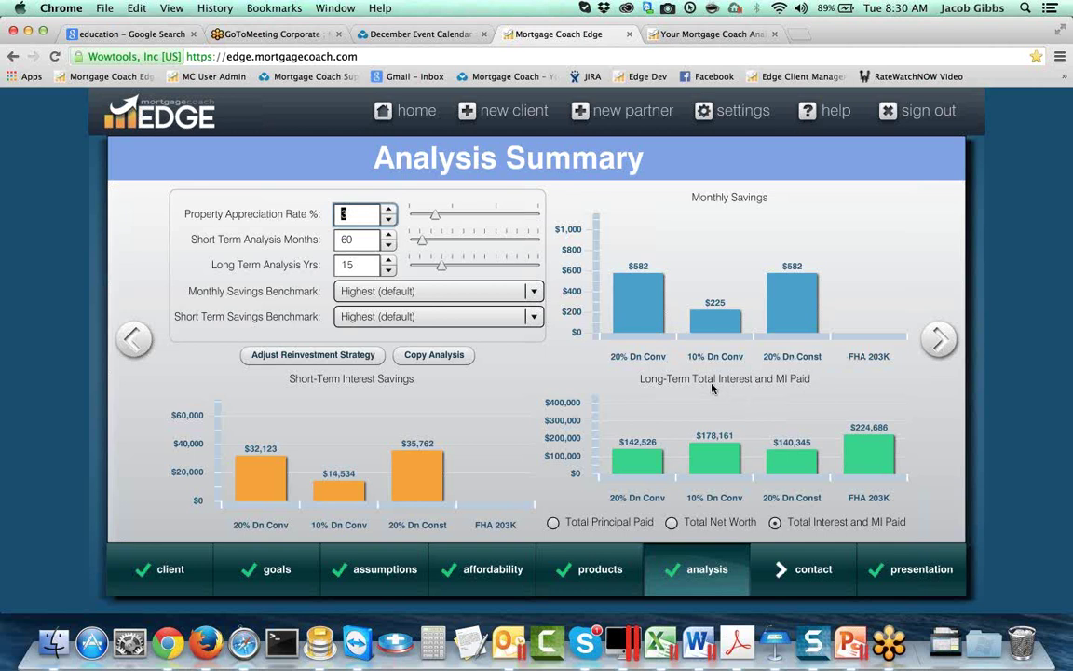
# Step: Pass through the client contact step to the Presentation page, keeping Total Cost selected
pyautogui.moveTo(707, 274)
pyautogui.click(938, 338)
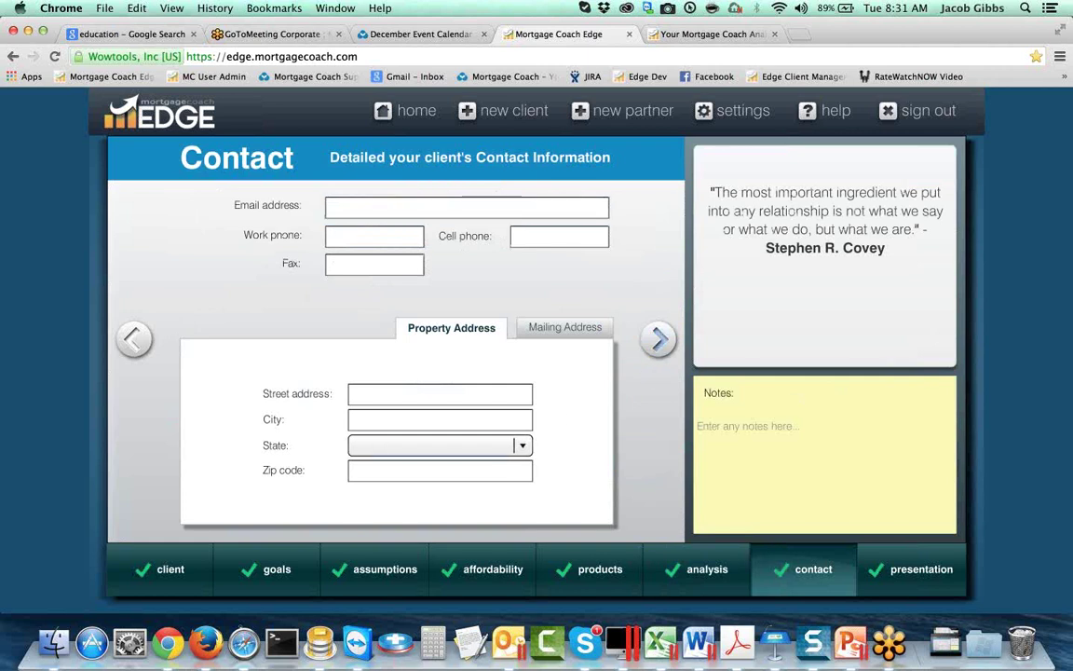
pyautogui.click(658, 340)
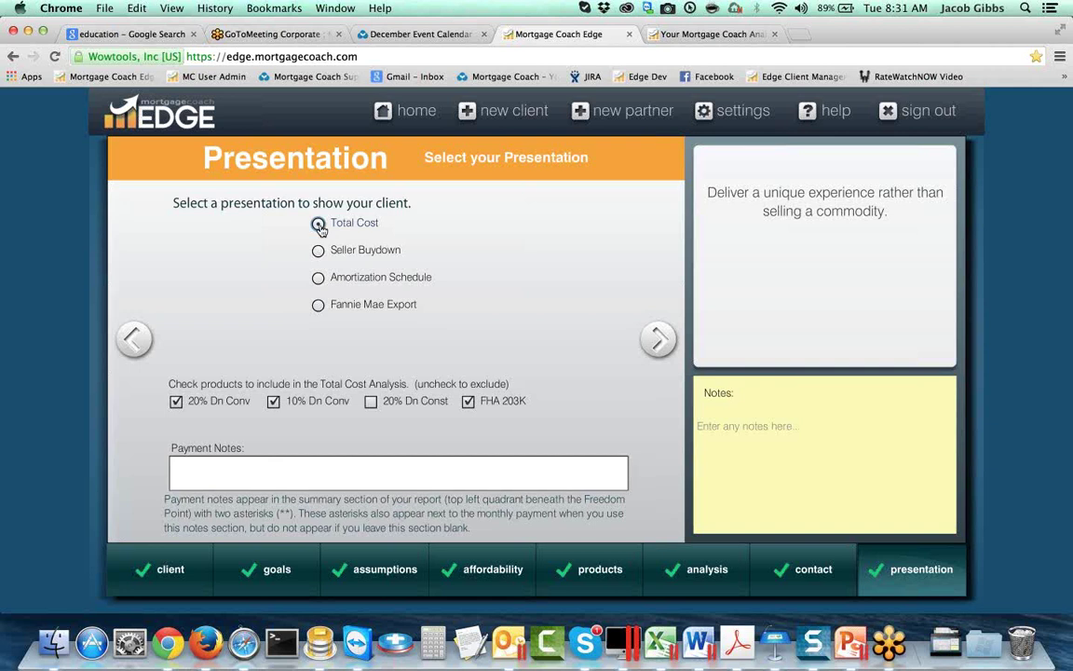
# Step: Write the Payment Notes: 'Payment includes Hazard Insurance, Property Tax, and Mortgage insurance where applicable.'
pyautogui.click(311, 468)
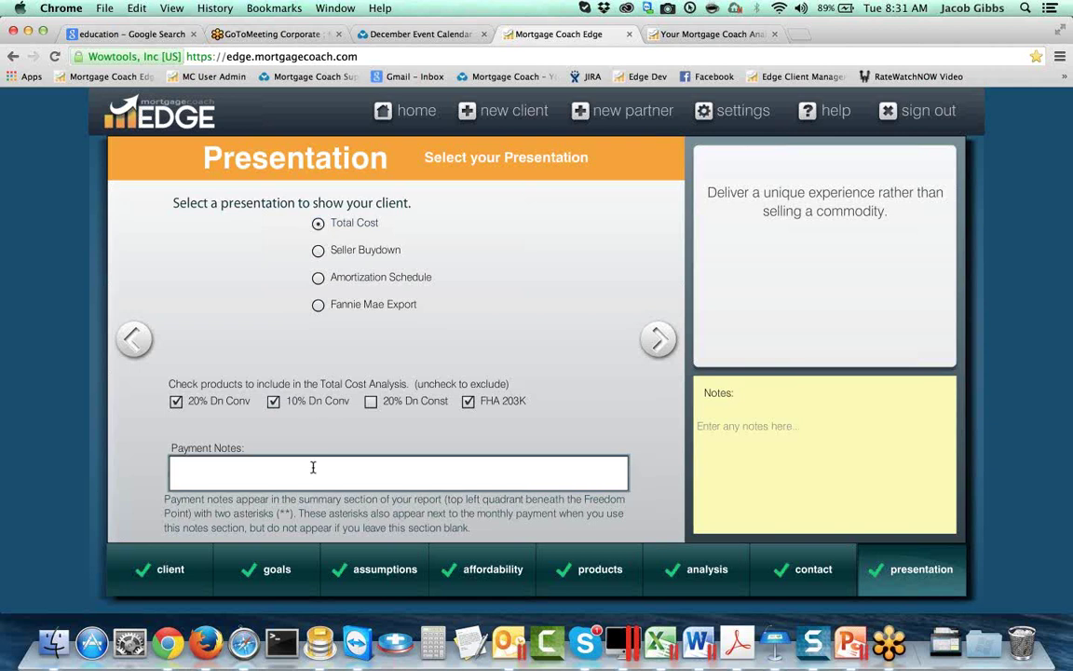
pyautogui.write('Payment includes Hazard I')
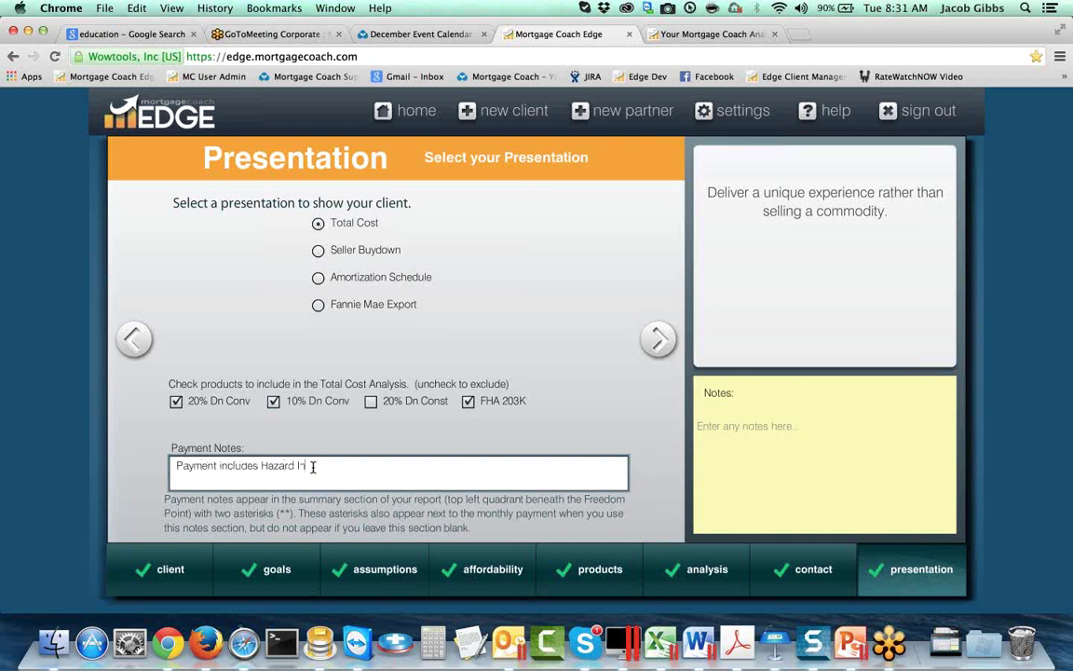
pyautogui.write('nsurance.')
pyautogui.write(' Tax')
pyautogui.write(' S')
pyautogui.press('BackSpace')
pyautogui.press('BackSpace')
pyautogui.press('BackSpace')
pyautogui.press('BackSpace')
pyautogui.press('BackSpace')
pyautogui.write('Property Tax')
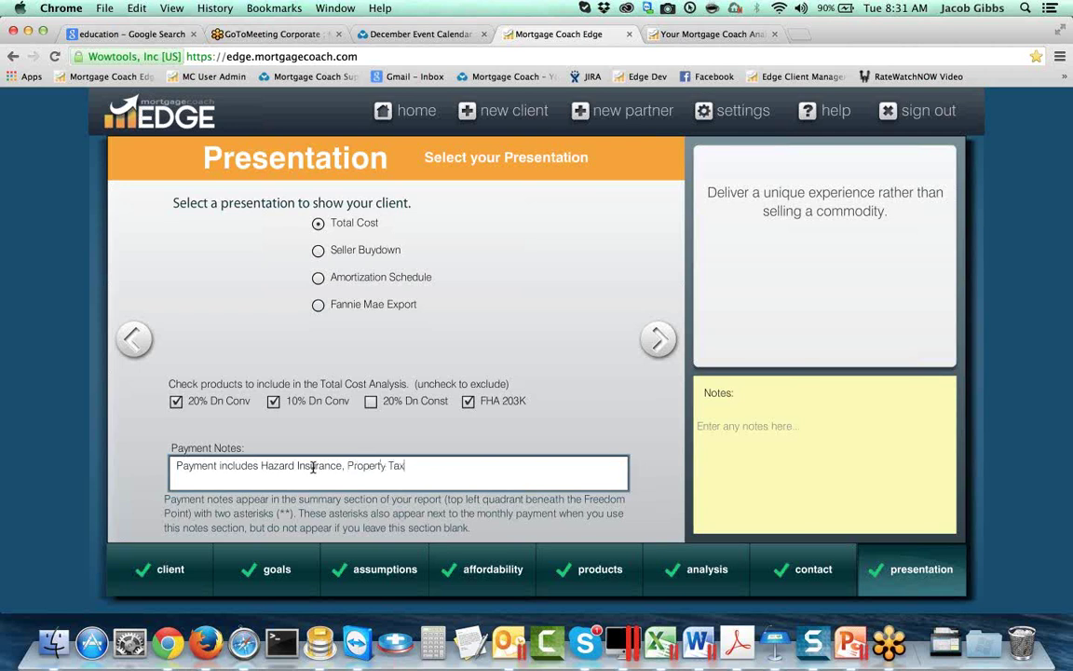
pyautogui.write(', and Mortgage insurance wher')
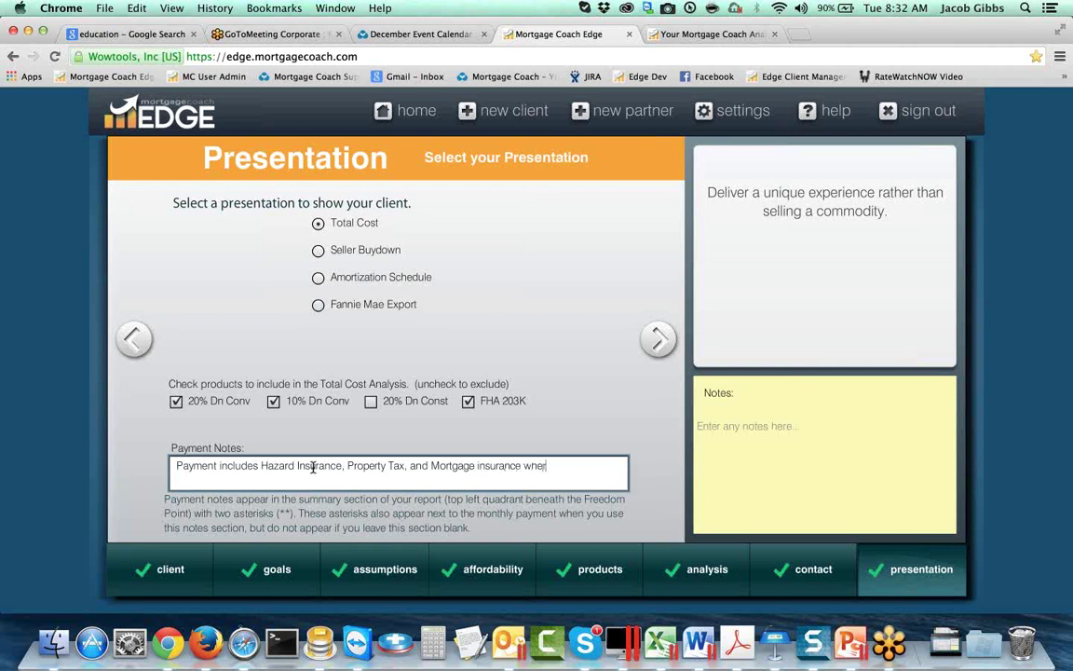
pyautogui.write('e applicable.')
pyautogui.tripleClick(581, 465)
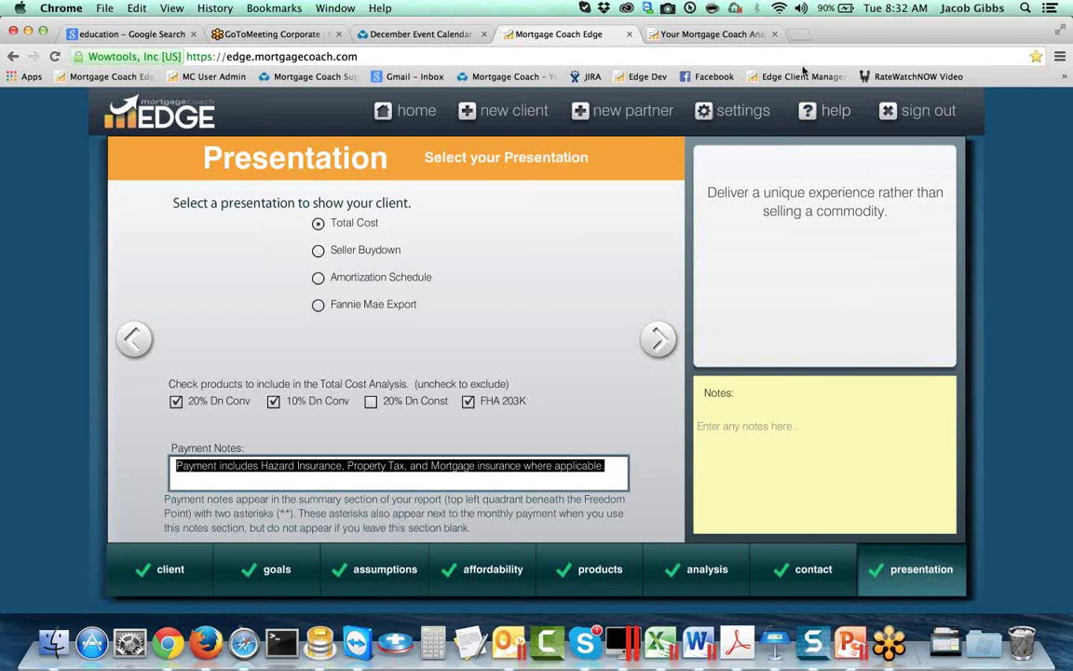
pyautogui.moveTo(887, 559)
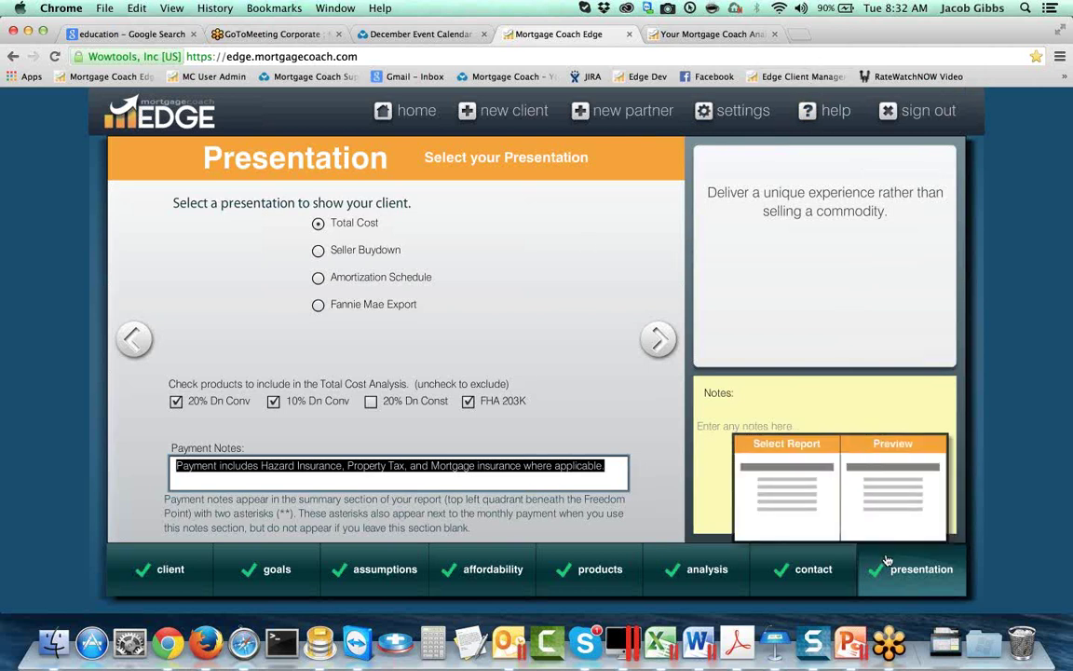
# Step: In the Total Cost report setup, enable the partner view alert and set quote date 12/09/2014
pyautogui.click(799, 449)
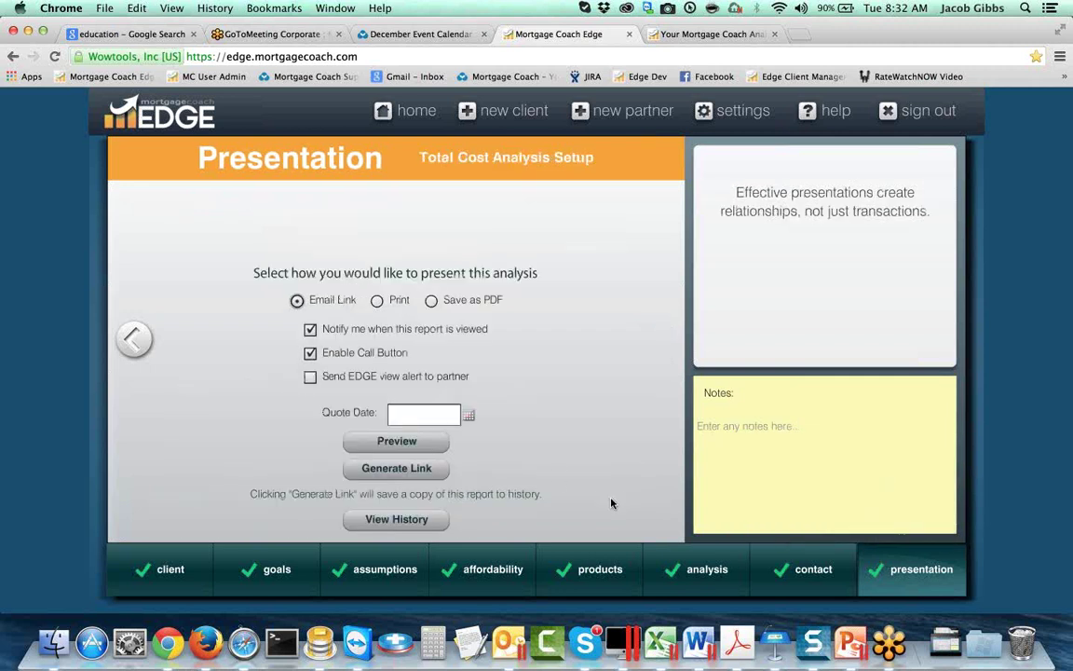
pyautogui.moveTo(450, 567)
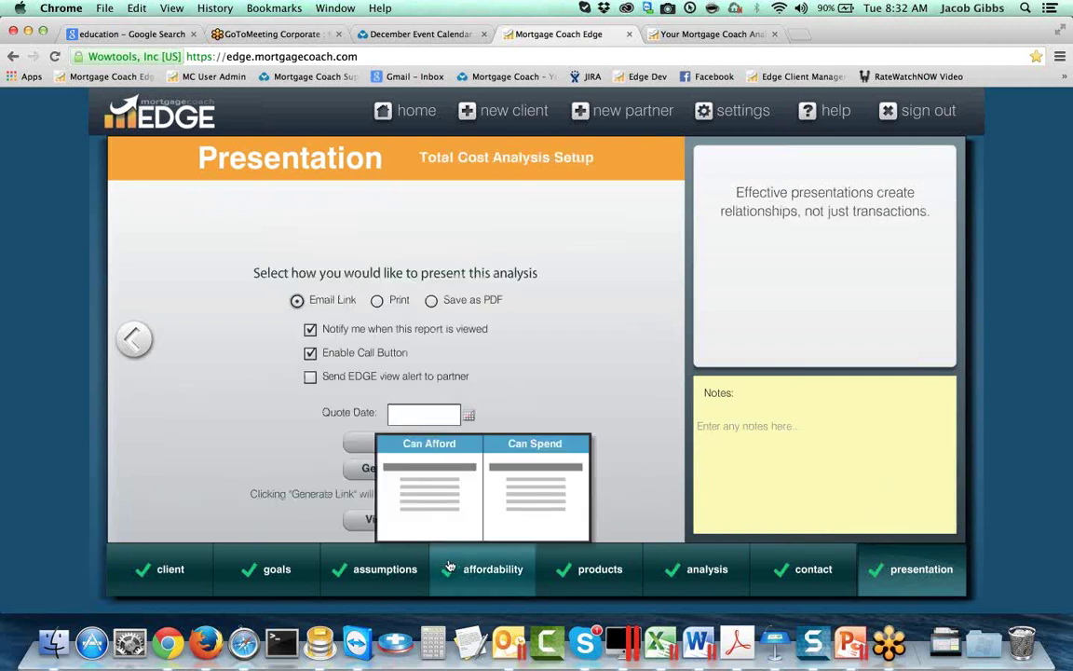
pyautogui.moveTo(521, 570)
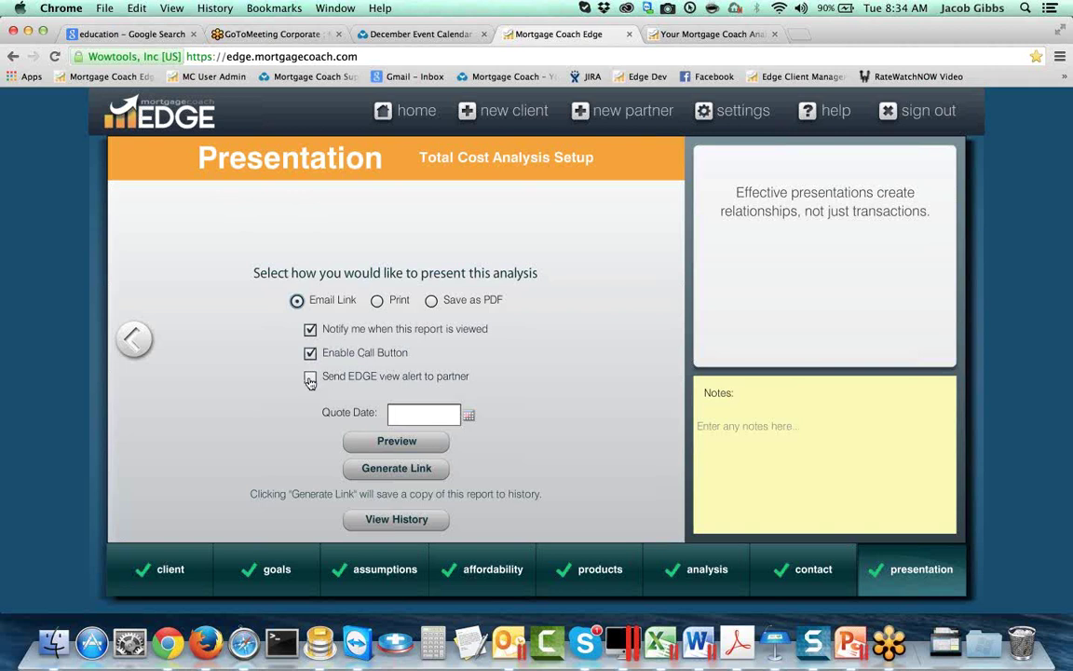
pyautogui.click(310, 378)
pyautogui.click(445, 414)
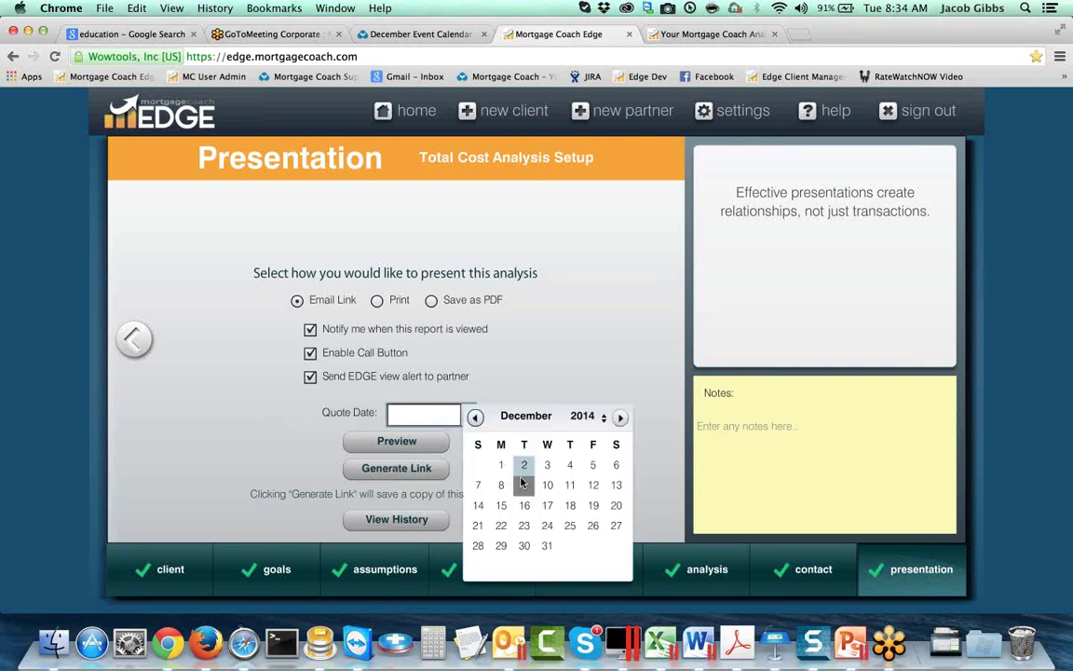
pyautogui.click(524, 485)
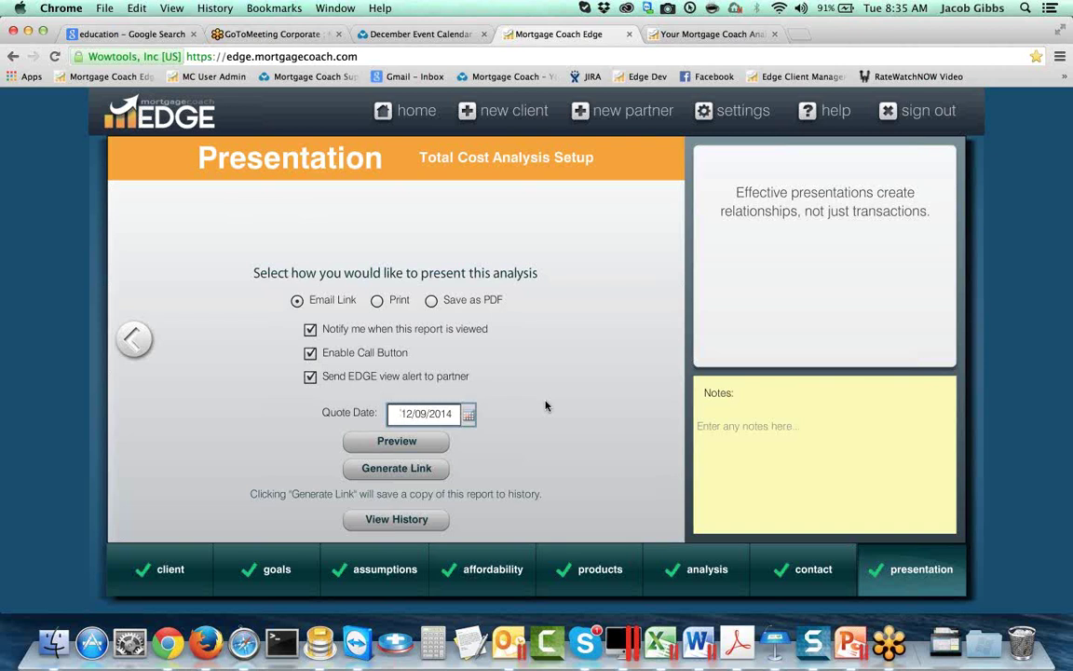
# Step: Generate the report link, dismiss the Report Link and Short URL Error dialogs, and open the support site
pyautogui.click(396, 471)
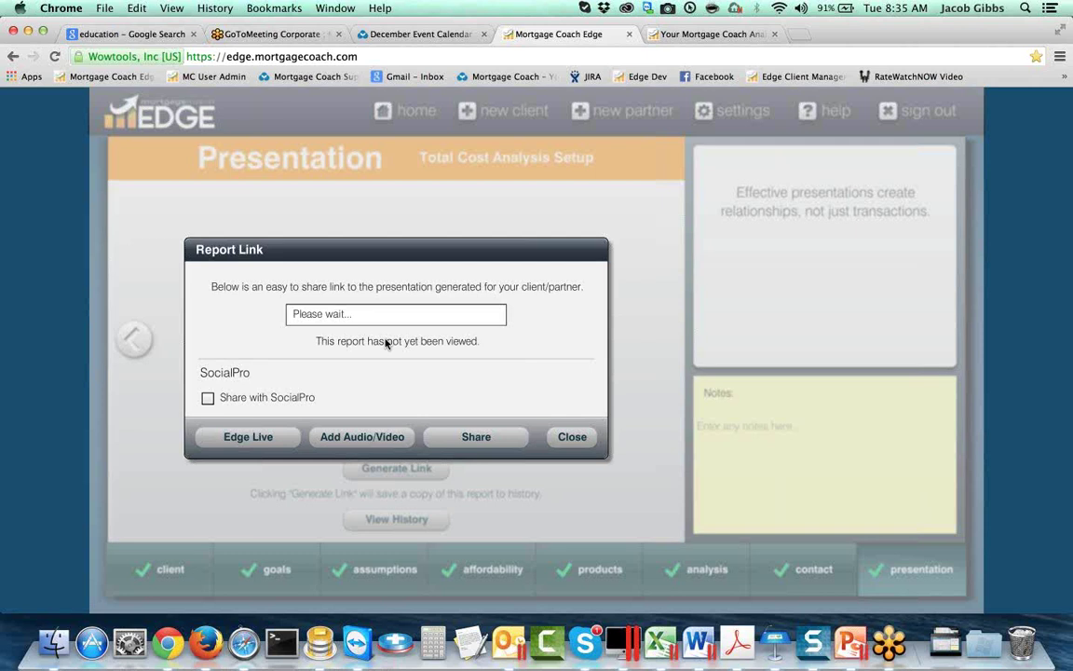
pyautogui.click(573, 437)
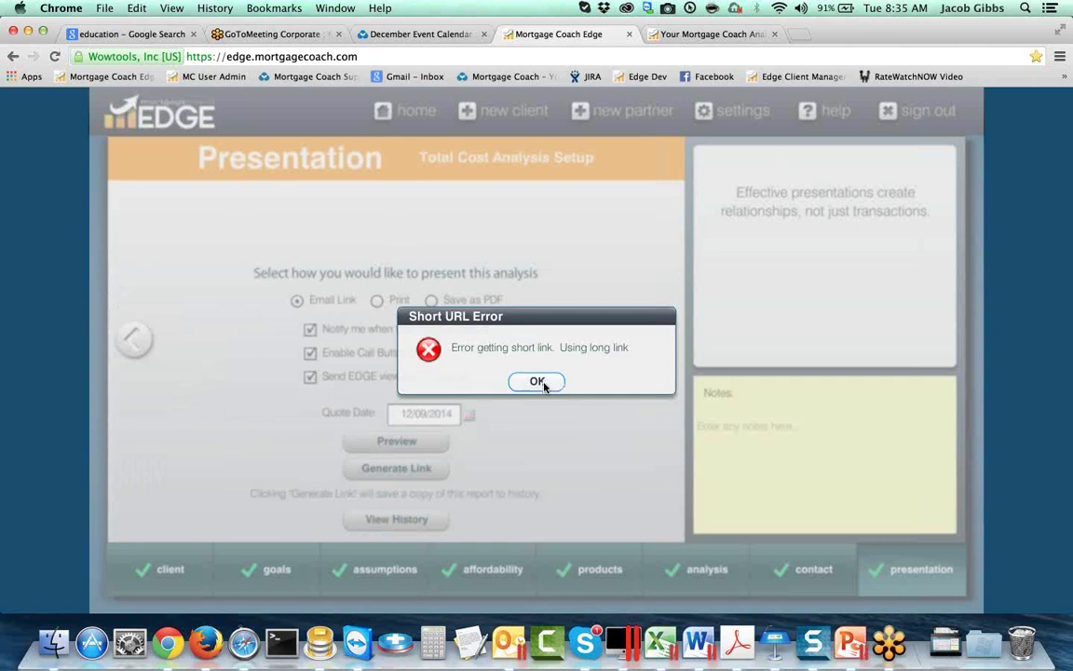
pyautogui.click(538, 381)
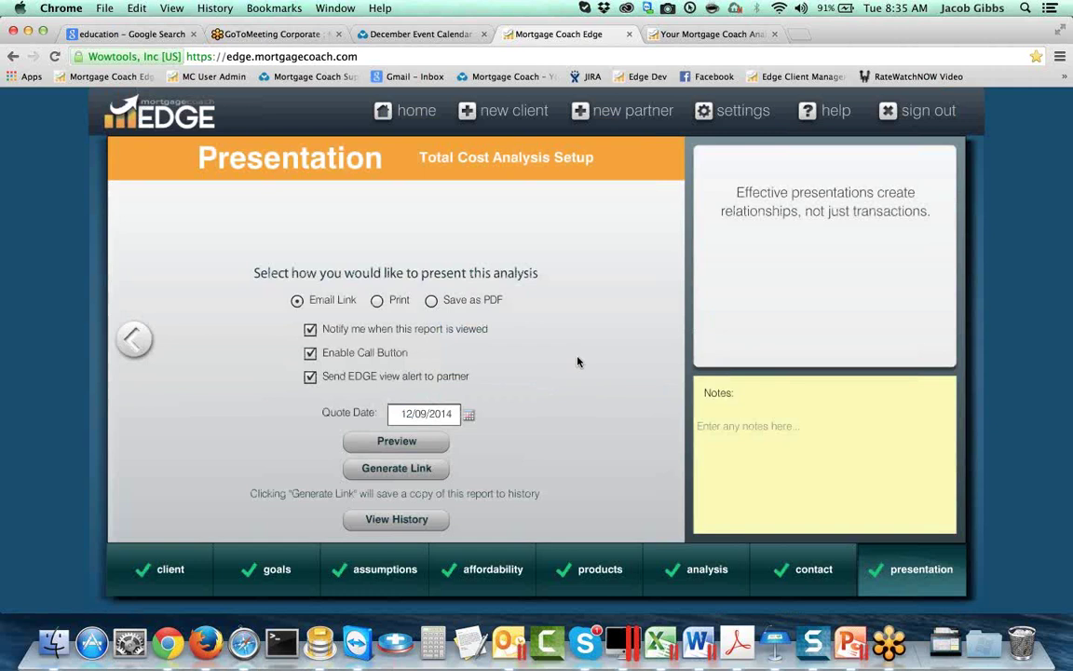
pyautogui.click(817, 112)
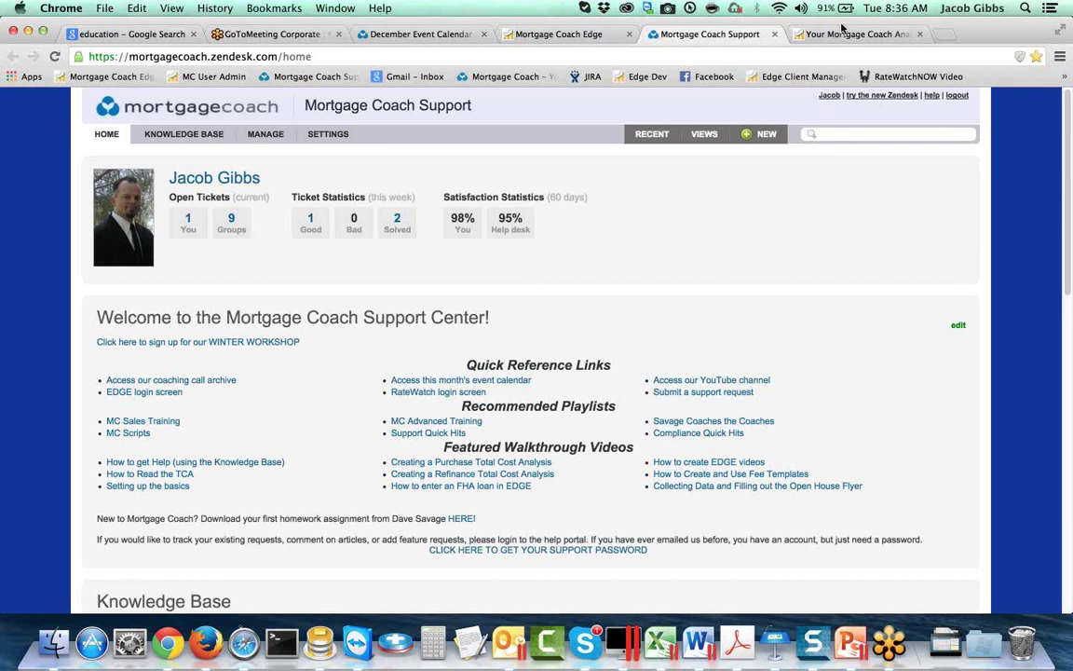
# Step: Open the VIEWS dropdown of saved ticket views on the Zendesk support home page
pyautogui.click(700, 133)
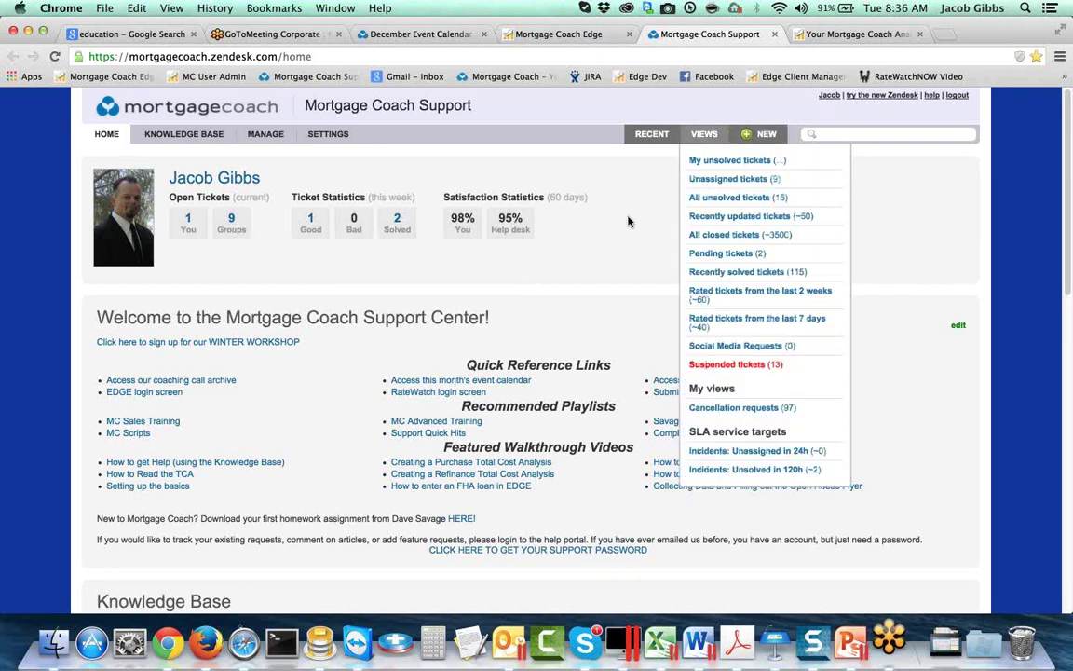